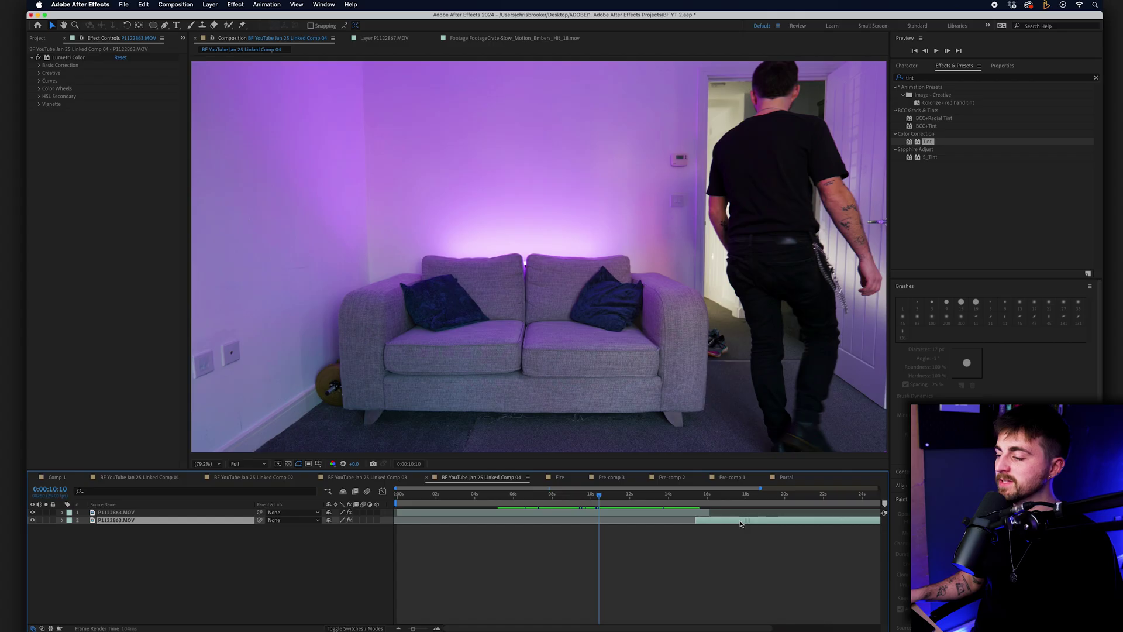
Slide the second take earlier and lower the top take's opacity to 45%
drag(606, 522, 507, 520)
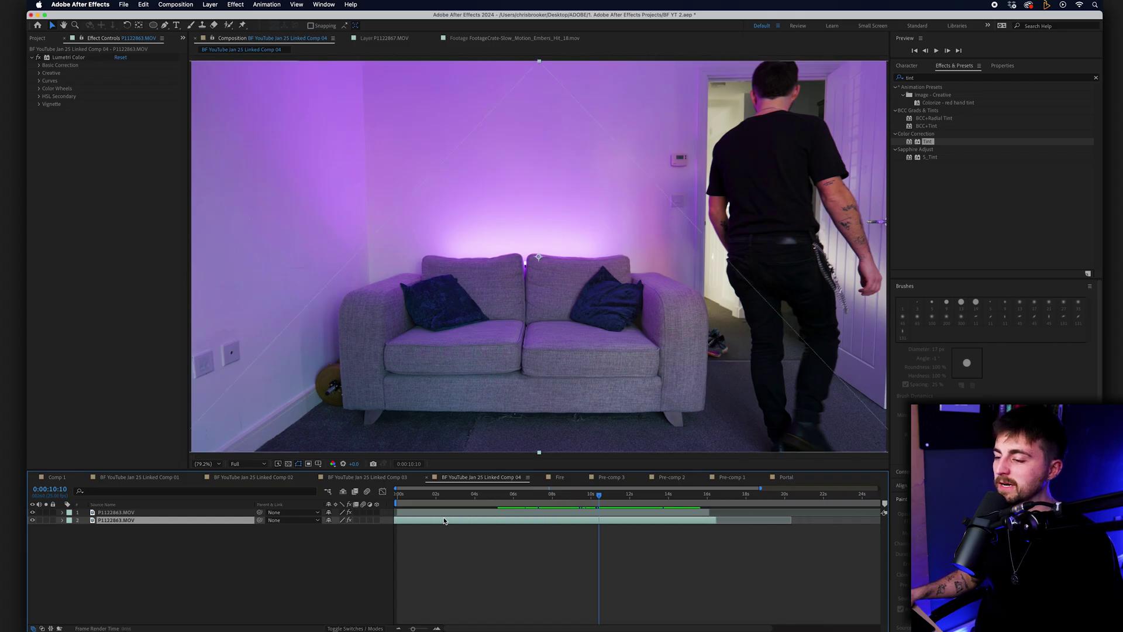
click(486, 512)
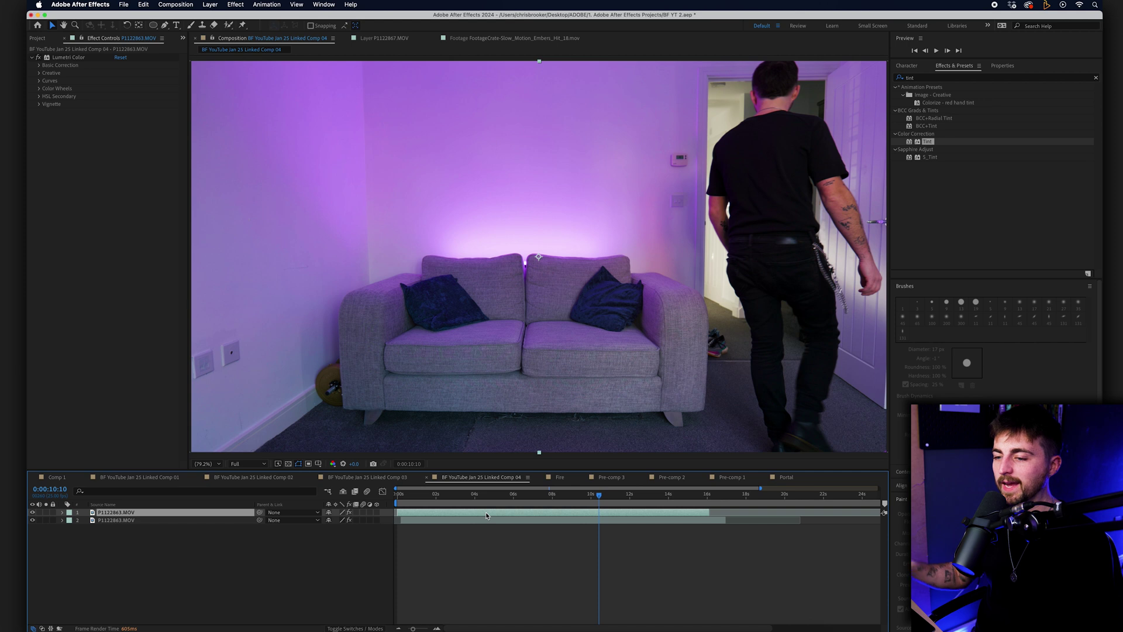
key(t)
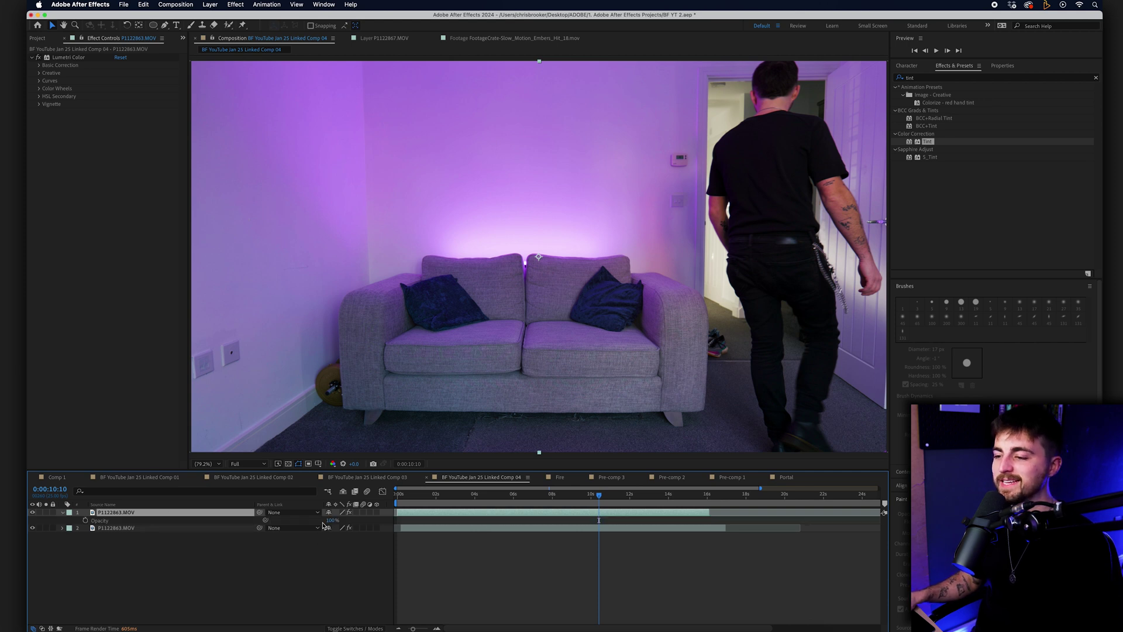
drag(326, 520, 306, 520)
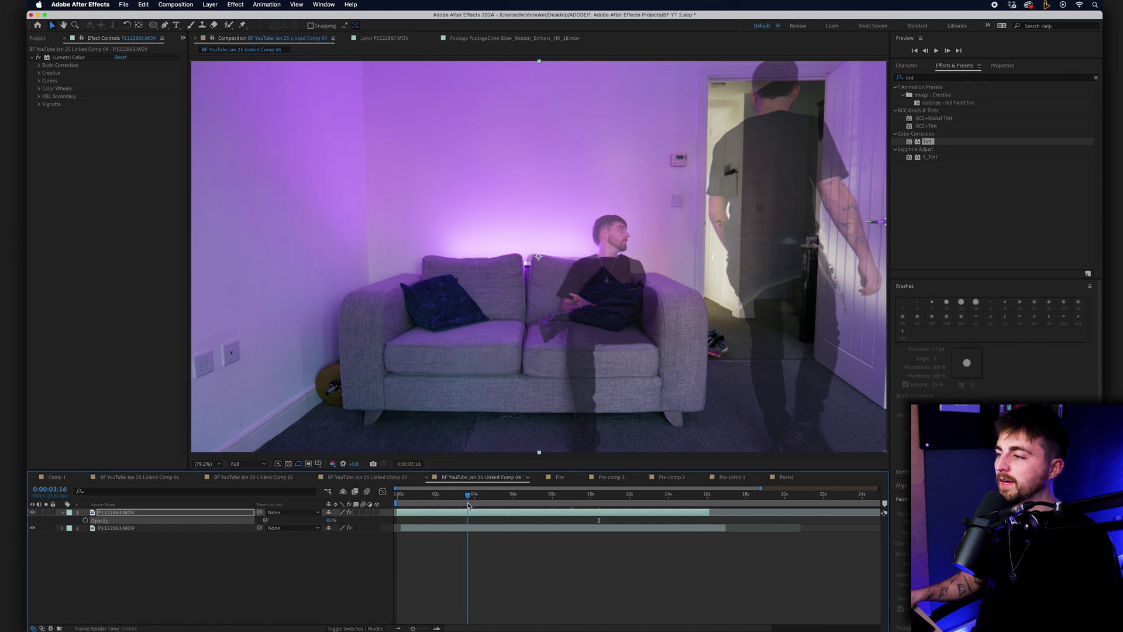
Scrub through frames around 6–7 seconds to check how the two takes overlap
key(space)
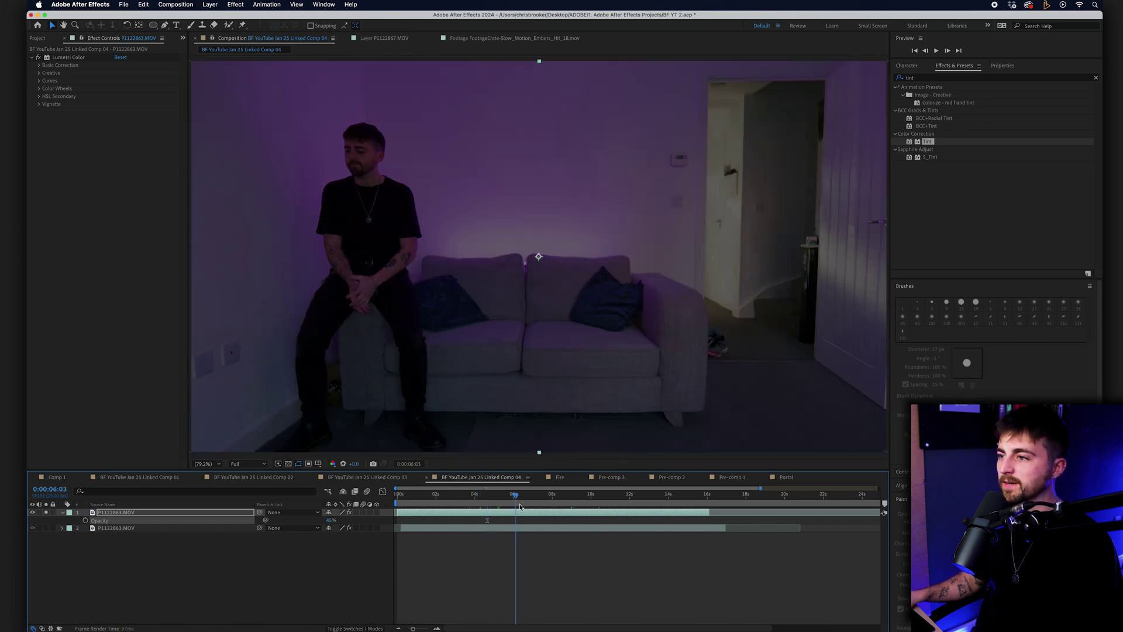
mouse_move(521, 507)
mouse_down()
mouse_move(554, 501)
mouse_move(517, 498)
mouse_up()
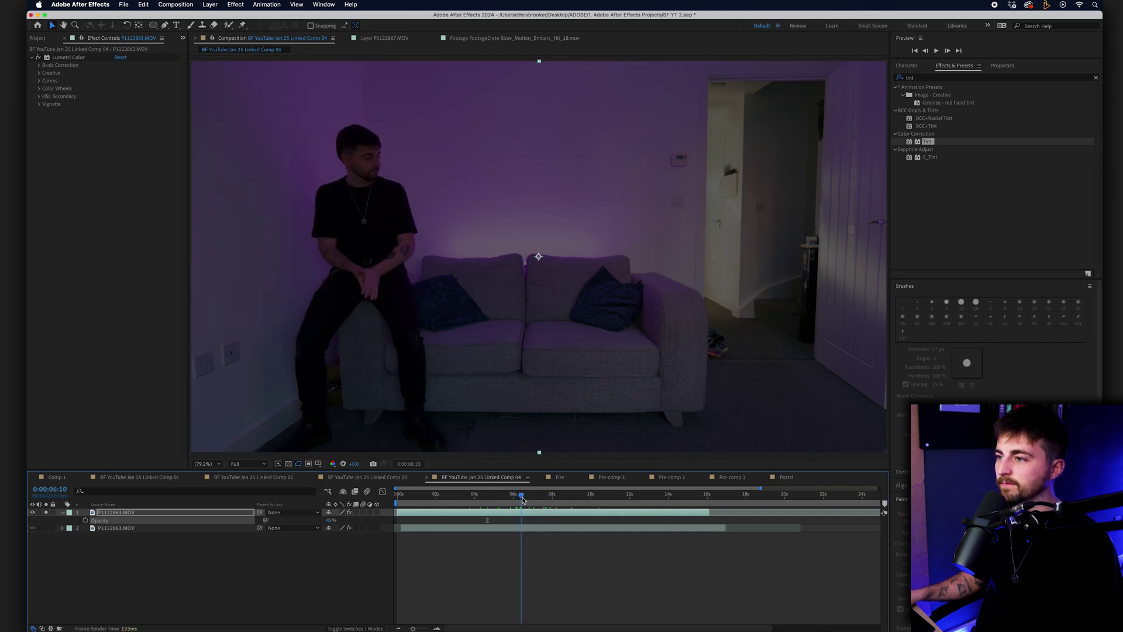
drag(535, 500, 545, 514)
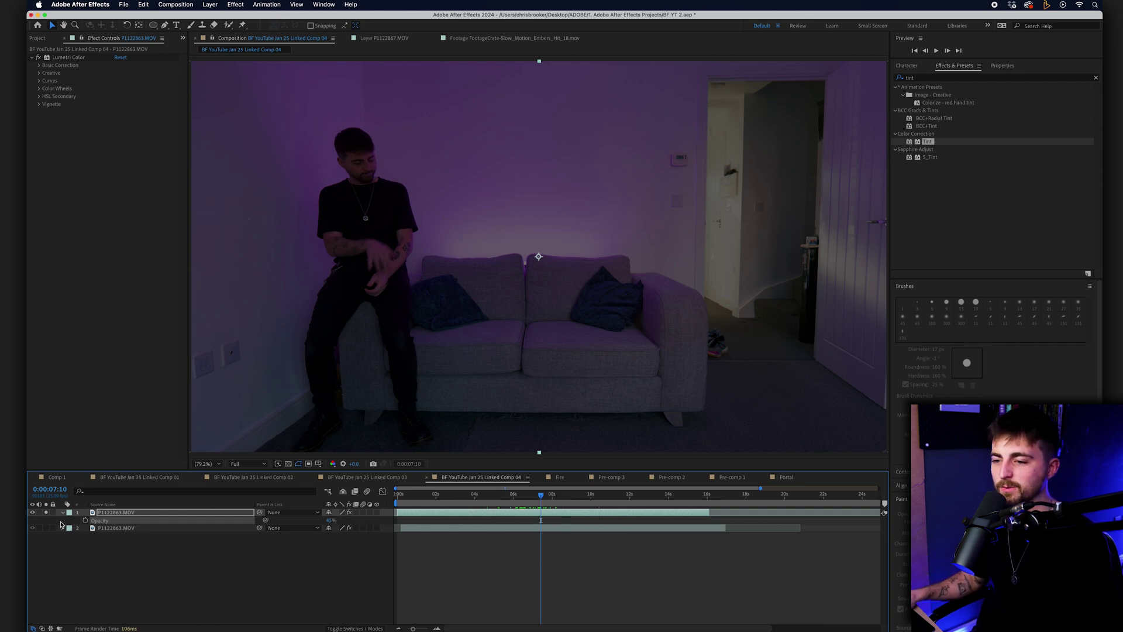
click(127, 527)
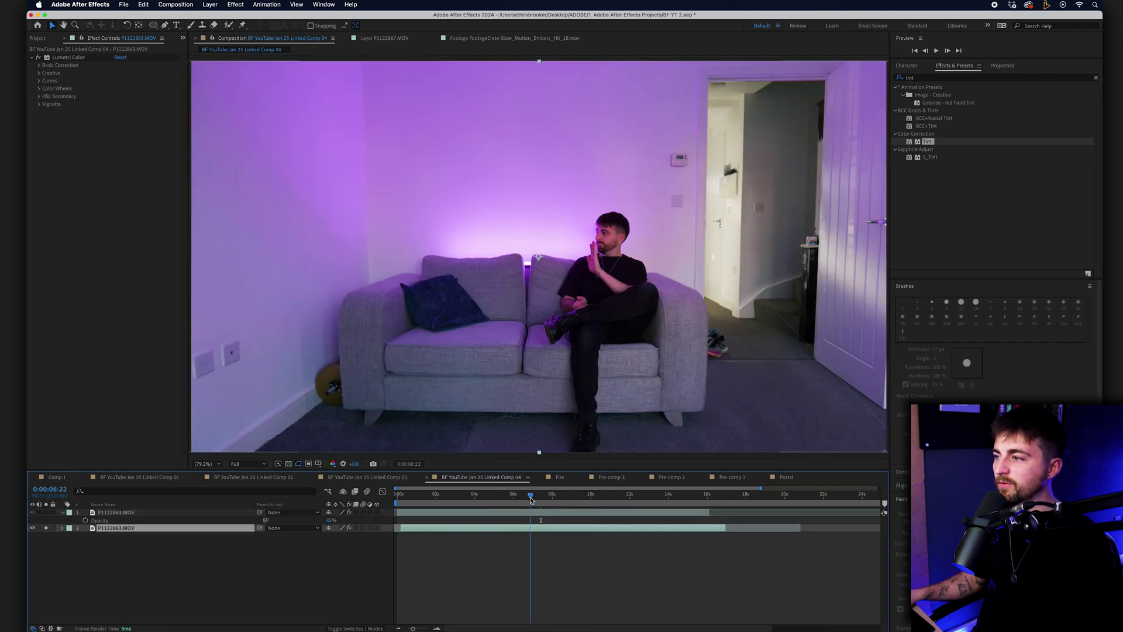
click(46, 512)
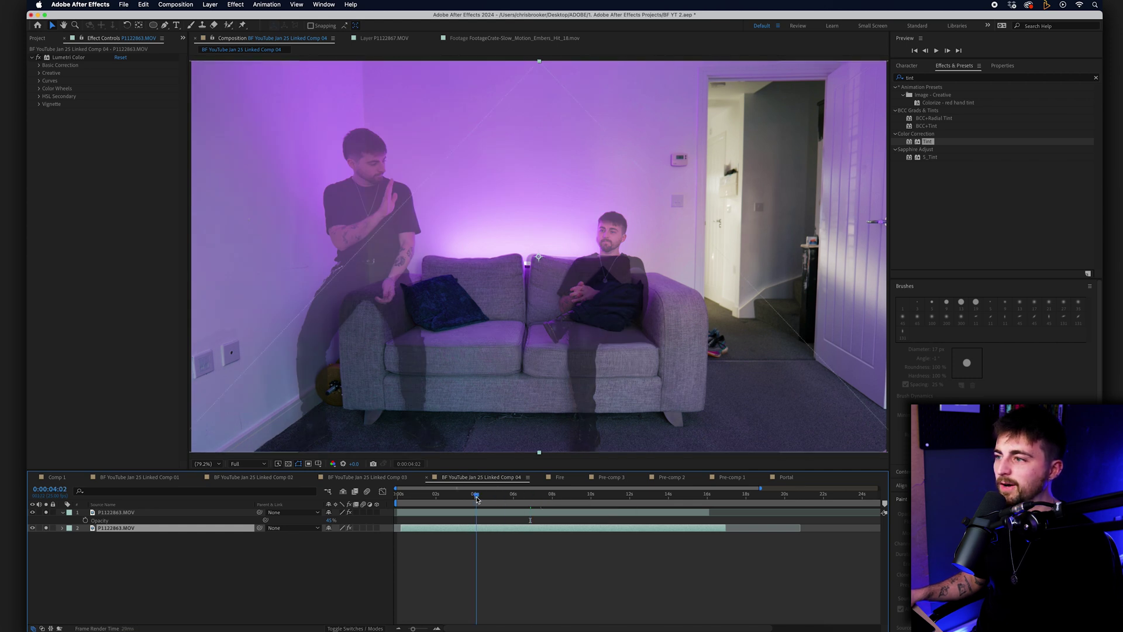
Set the preview resolution to Third and preview the composite from the start to about 8 seconds
click(249, 463)
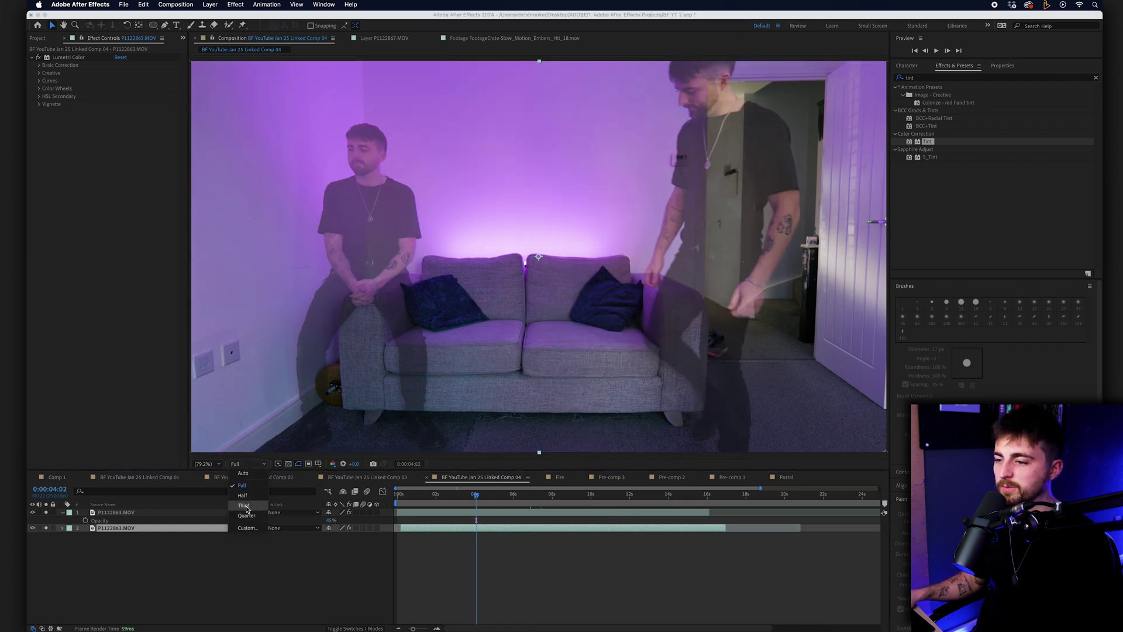
click(244, 506)
drag(455, 495, 370, 502)
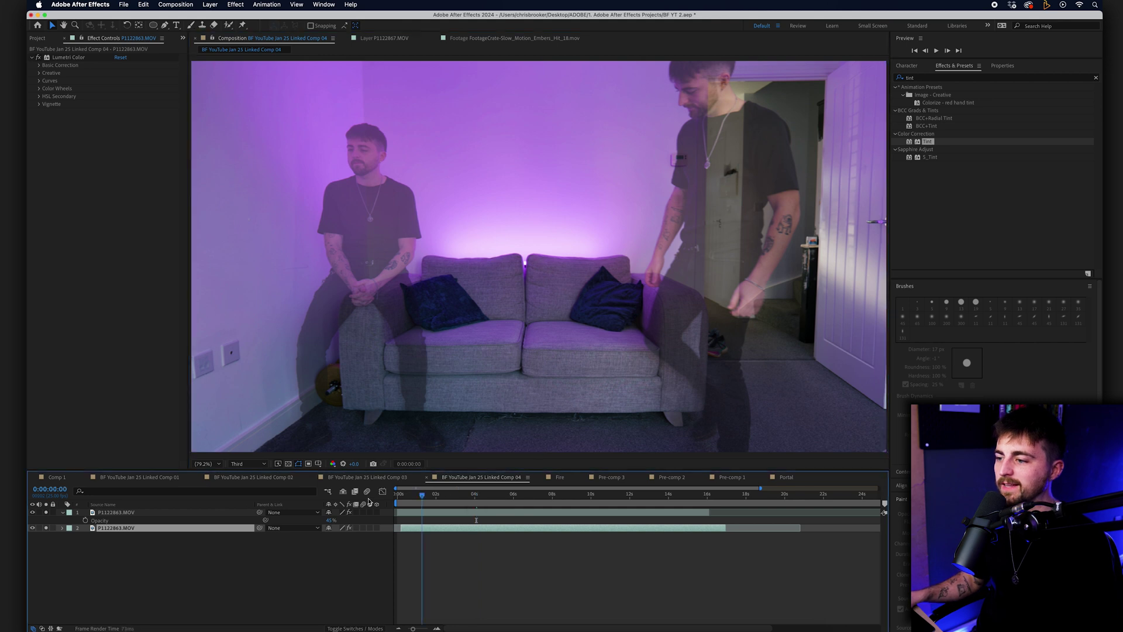
key(space)
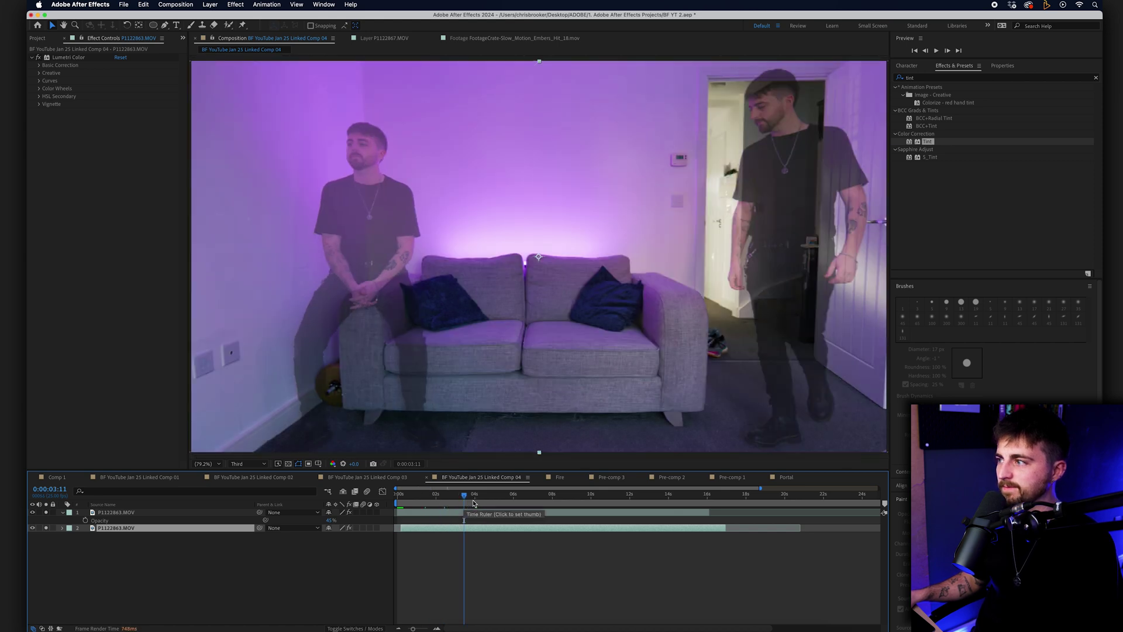
click(491, 505)
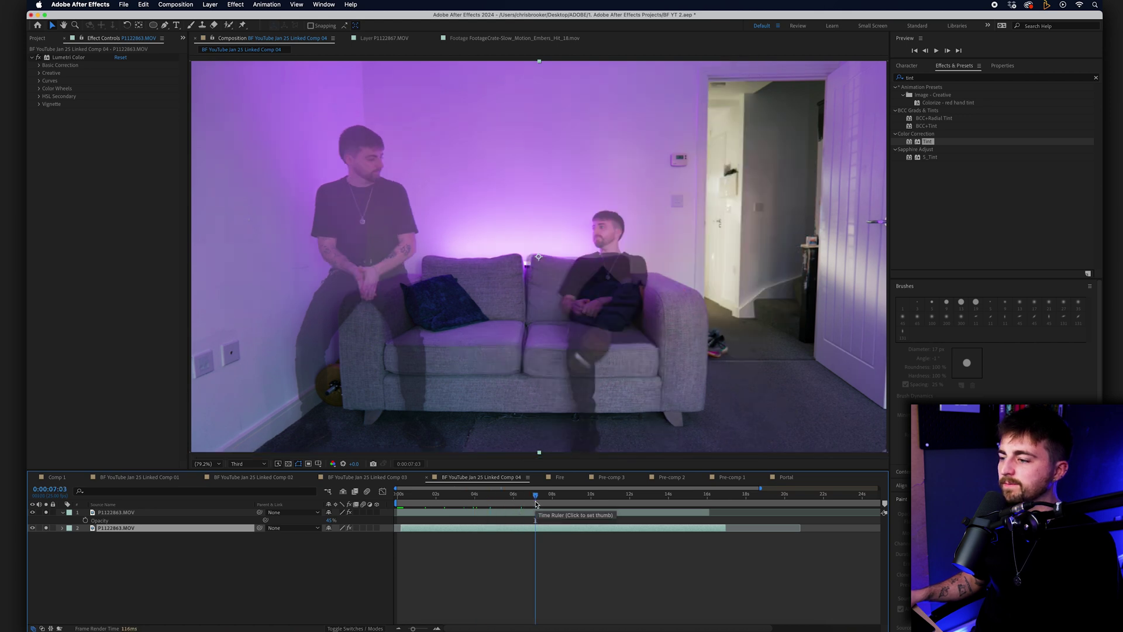
drag(538, 503, 589, 503)
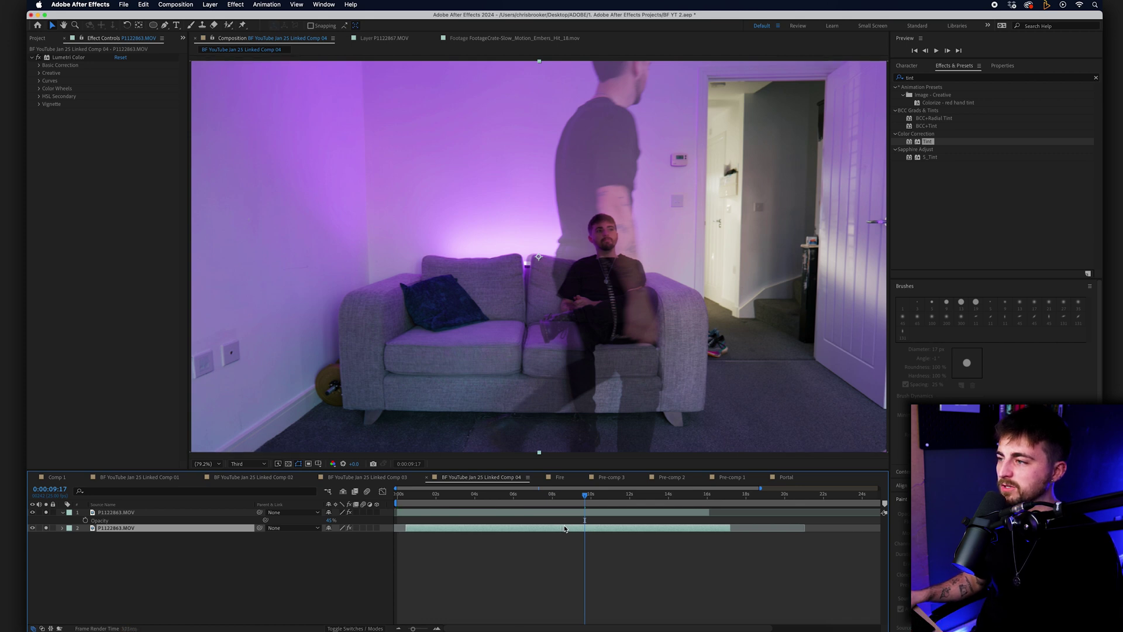
Nudge the sofa take slightly later, then replay the composite to compare the timing
drag(565, 528, 568, 526)
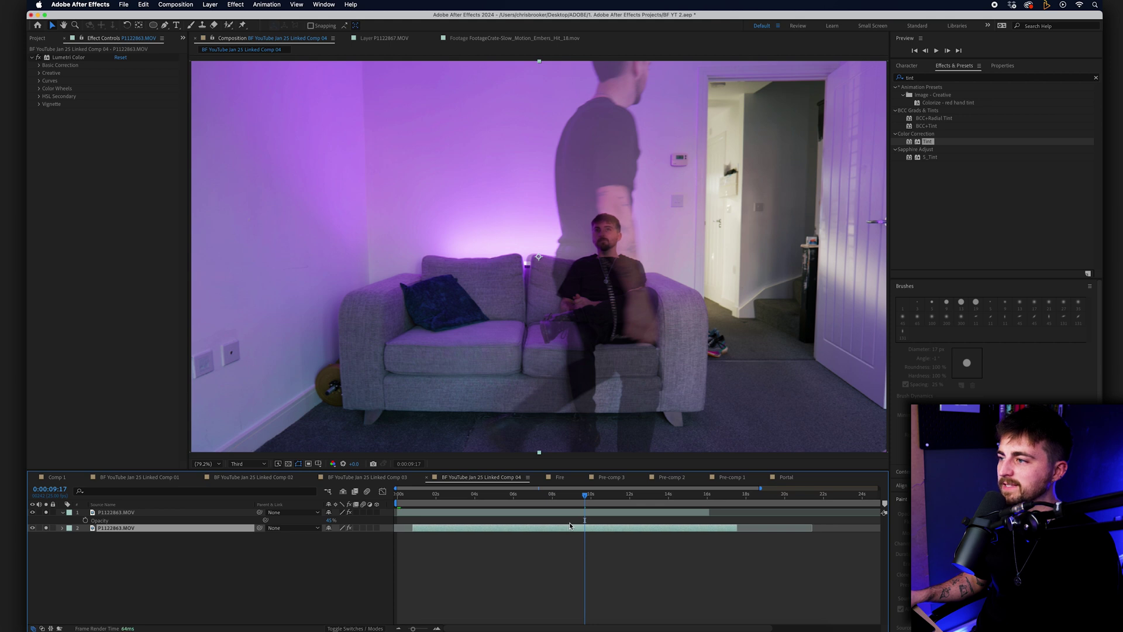
key(space)
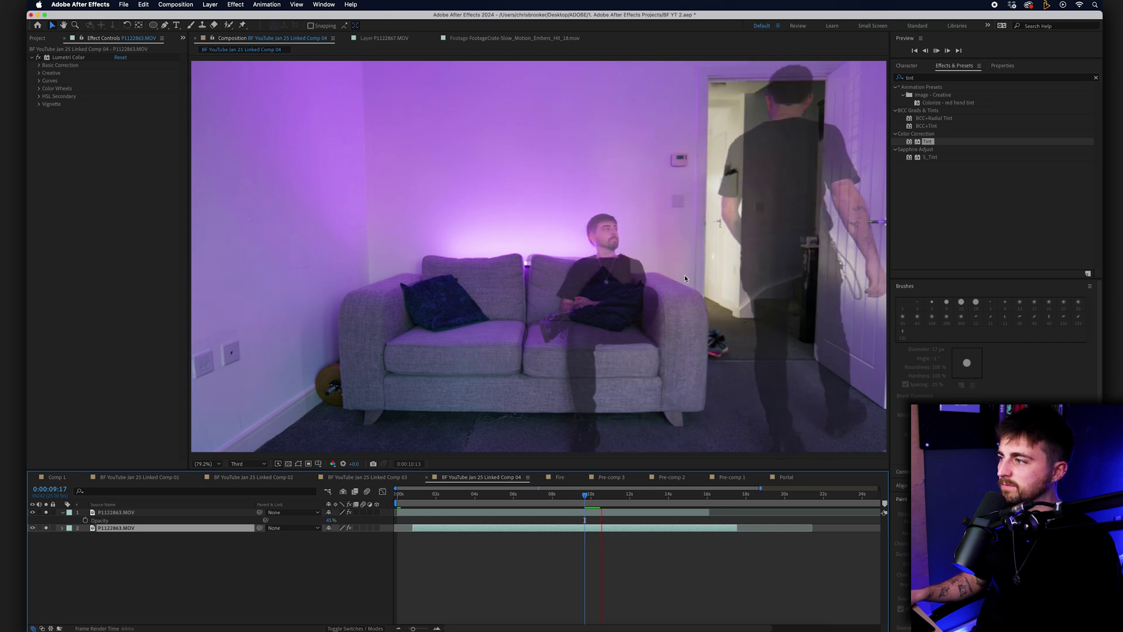
key(space)
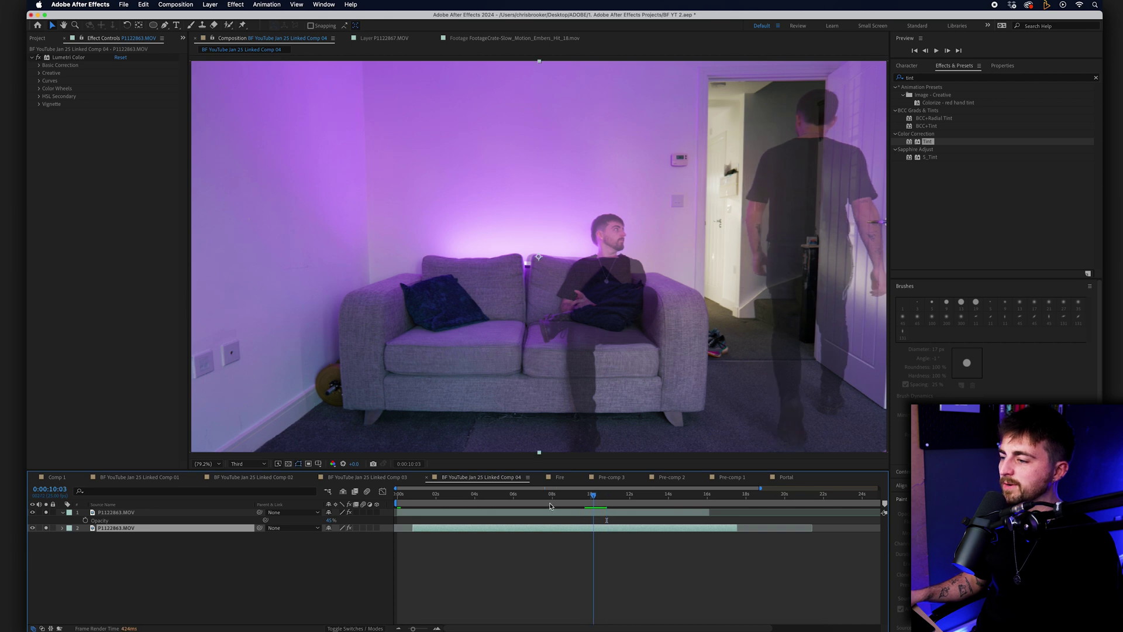
drag(549, 503, 461, 503)
Shift the sofa take to begin at the composition start and preview from the first frame
drag(410, 529, 395, 529)
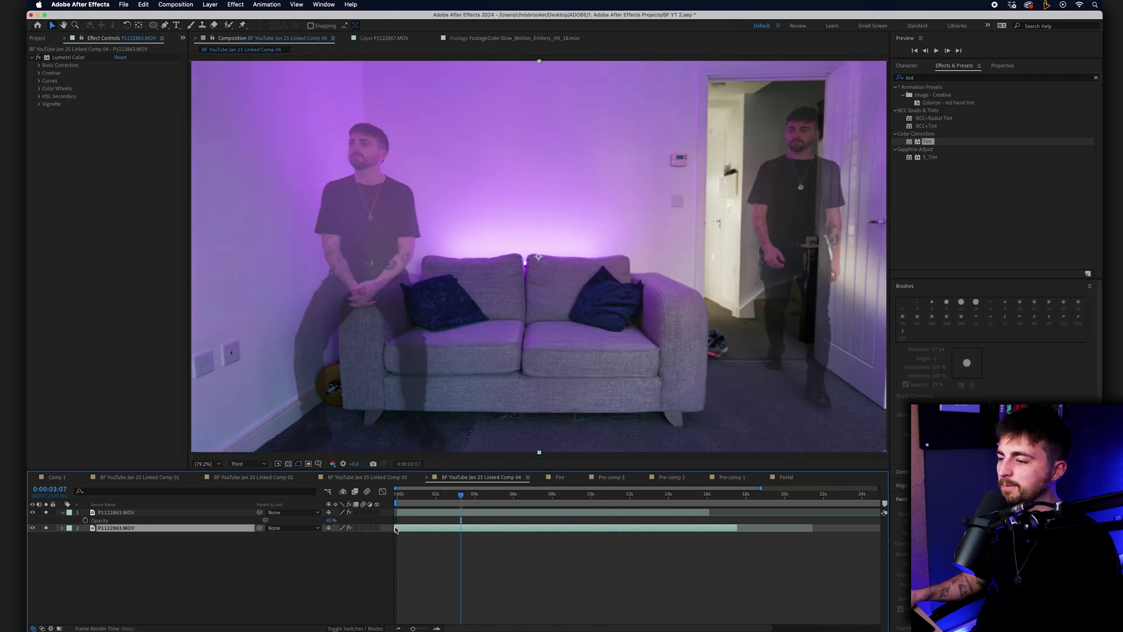
key(Home)
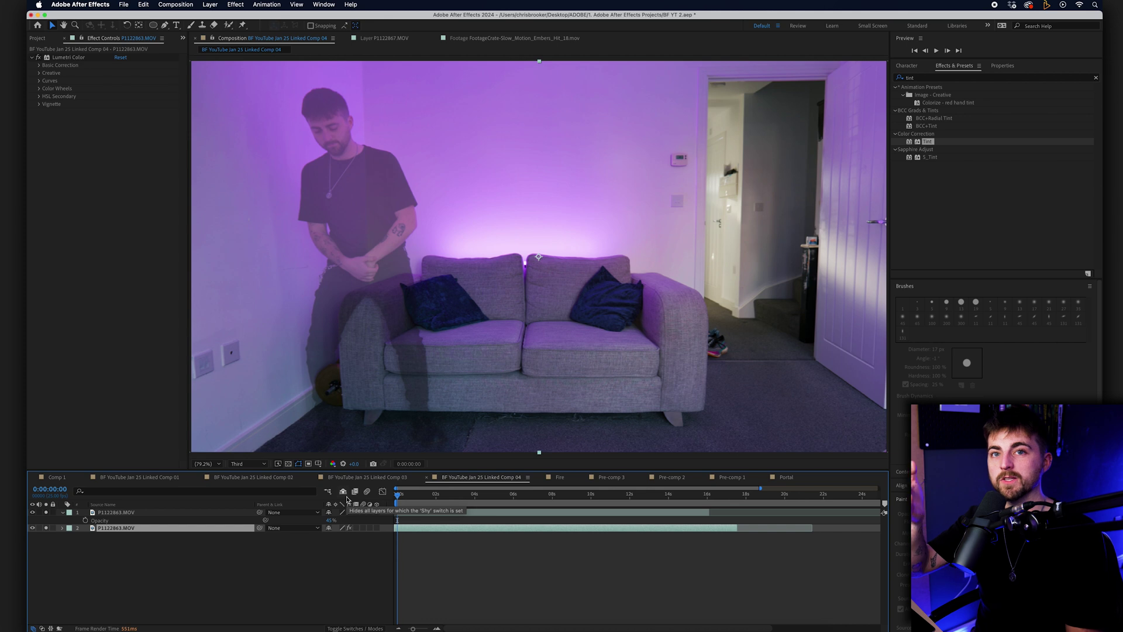
key(space)
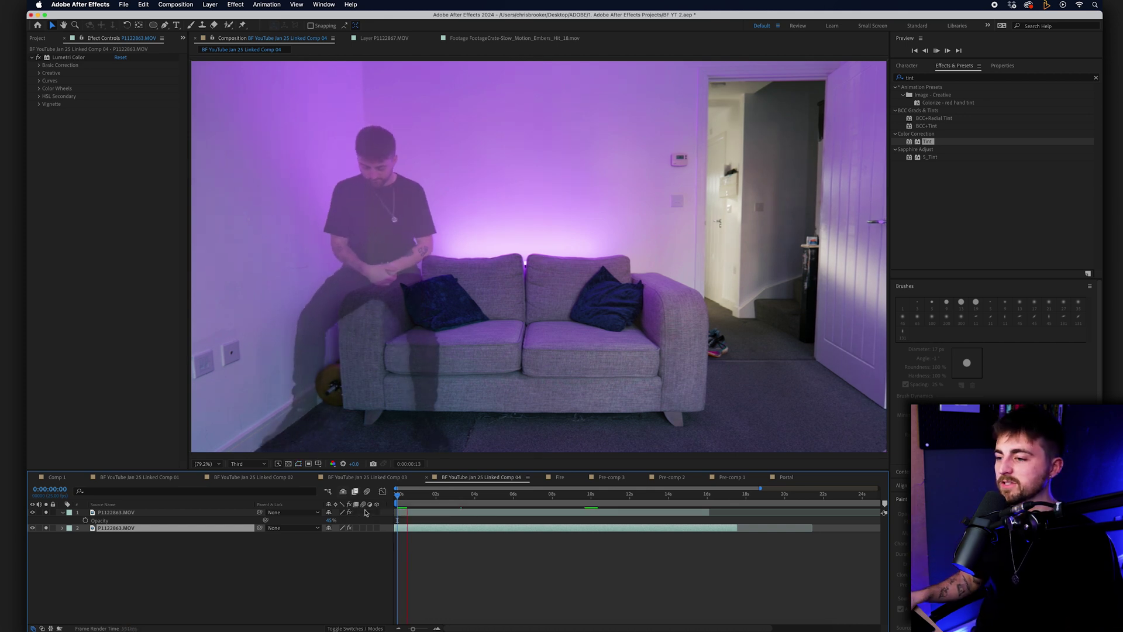
key(space)
Select the top take and scrub to 0:00:08:21 to inspect the overlay
click(115, 513)
drag(429, 498, 565, 501)
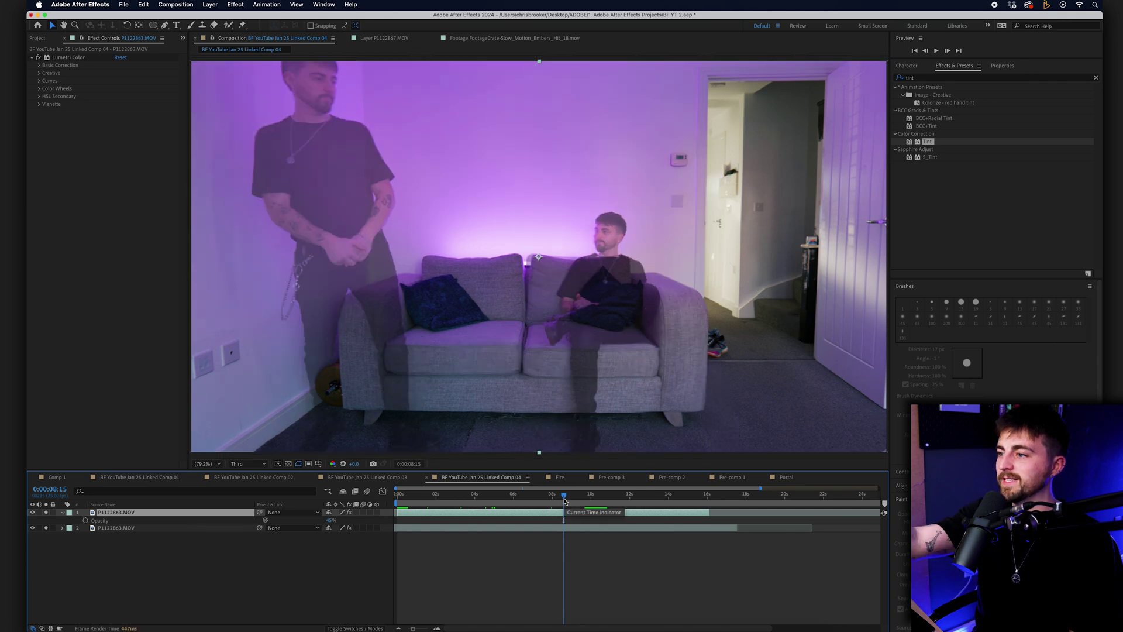
drag(564, 499, 576, 499)
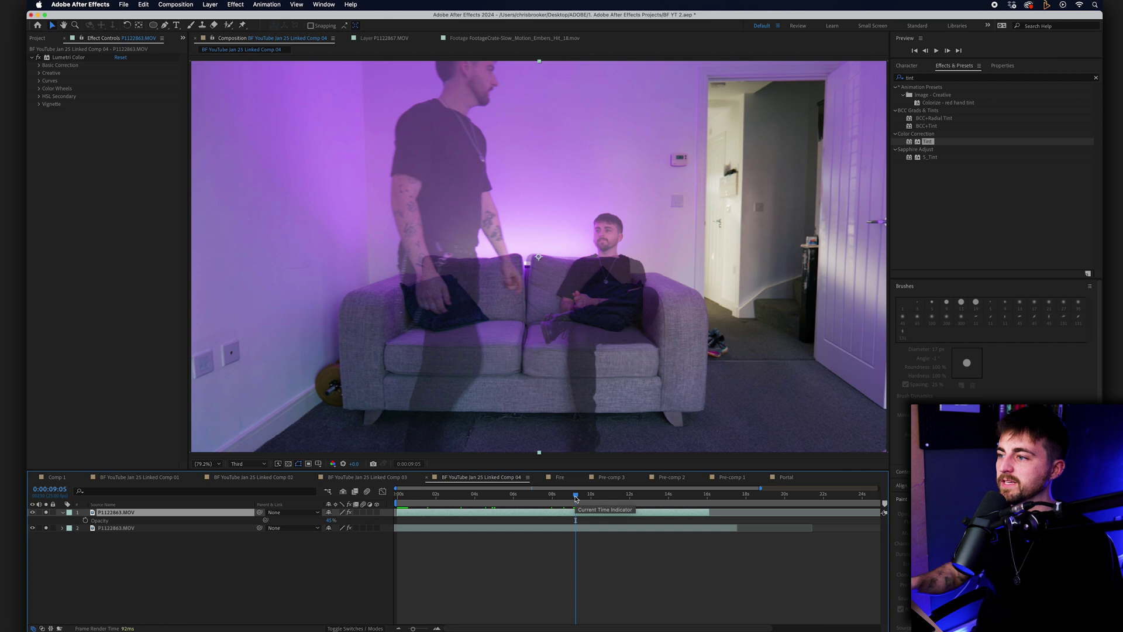
drag(576, 499, 569, 498)
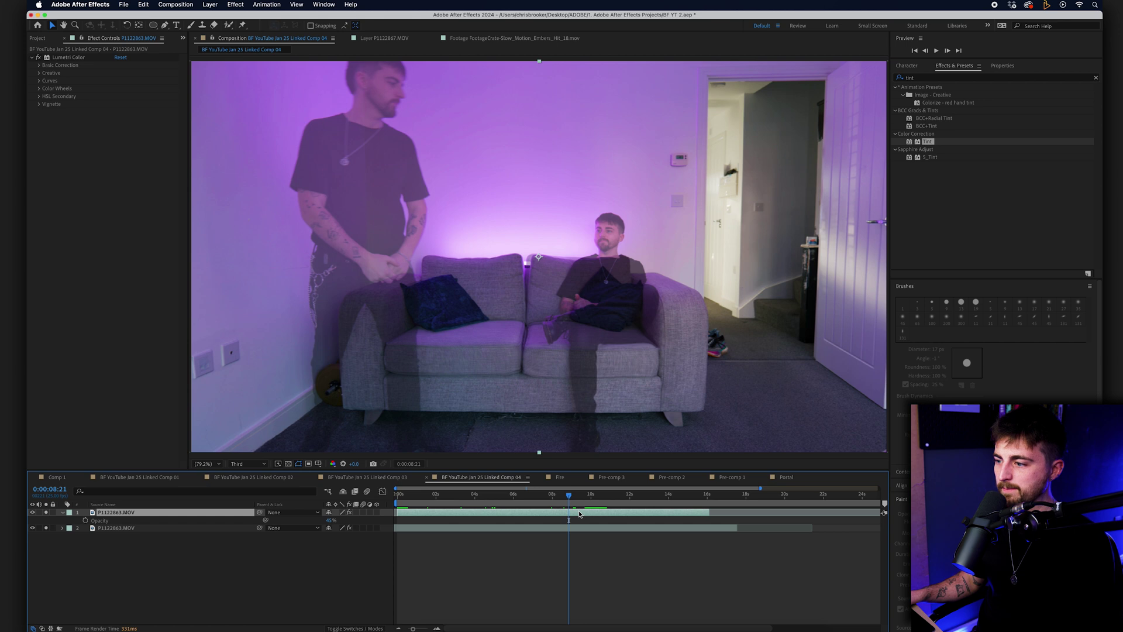
Split the top take at the current frame and select the second take at 8 seconds 11 frames
key(super+shift+d)
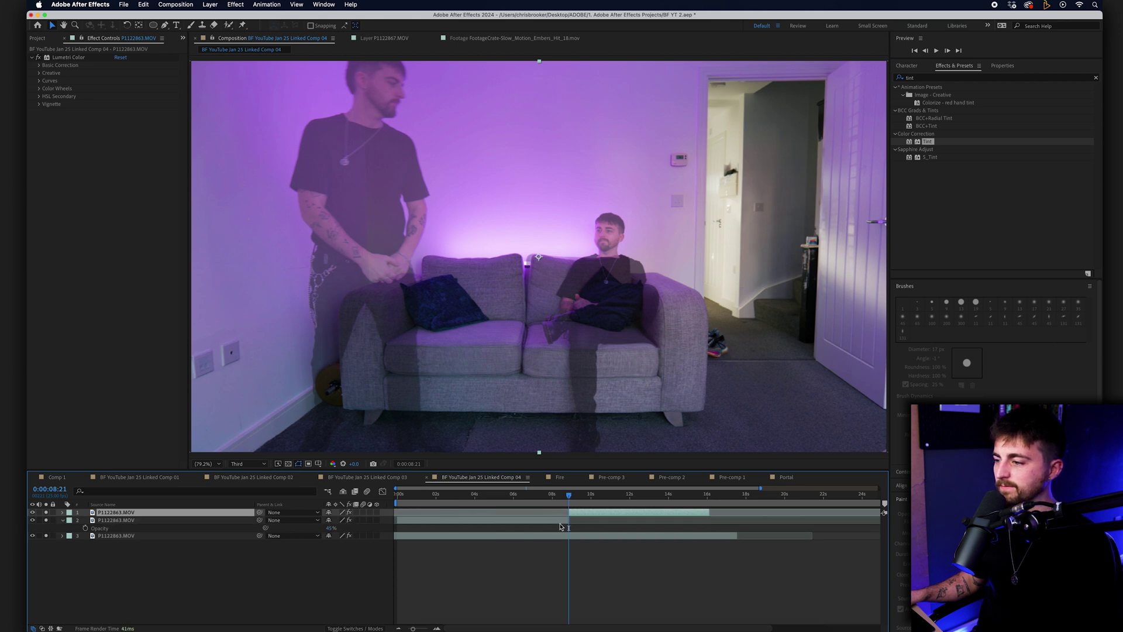
drag(563, 504, 561, 524)
click(560, 521)
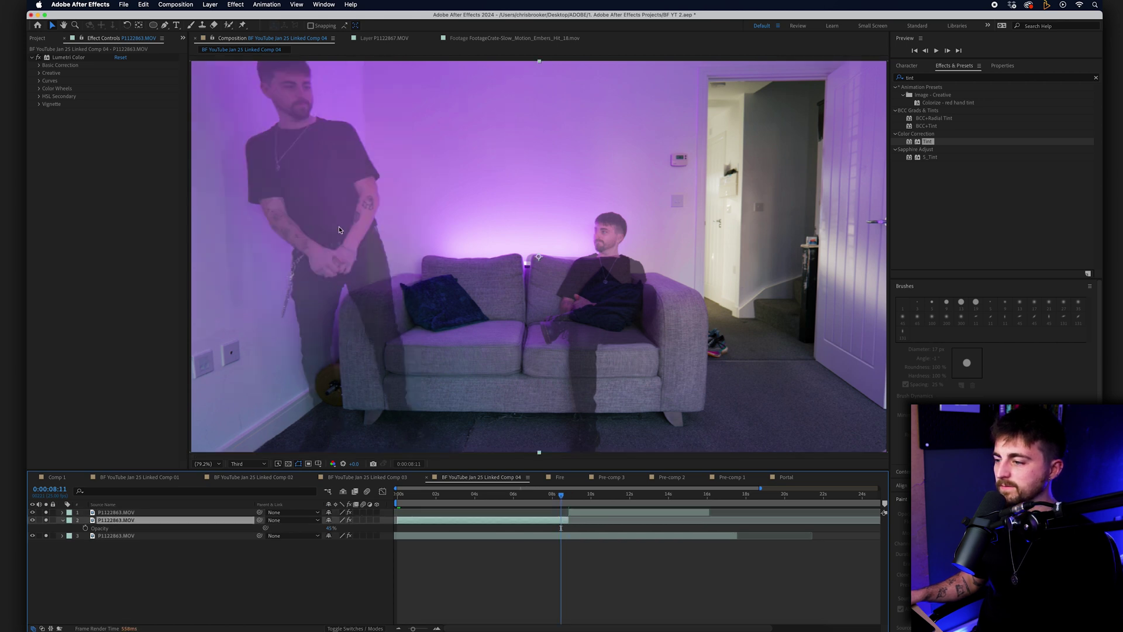
Draw a four-point mask enclosing the left part of the second take's frame
click(165, 26)
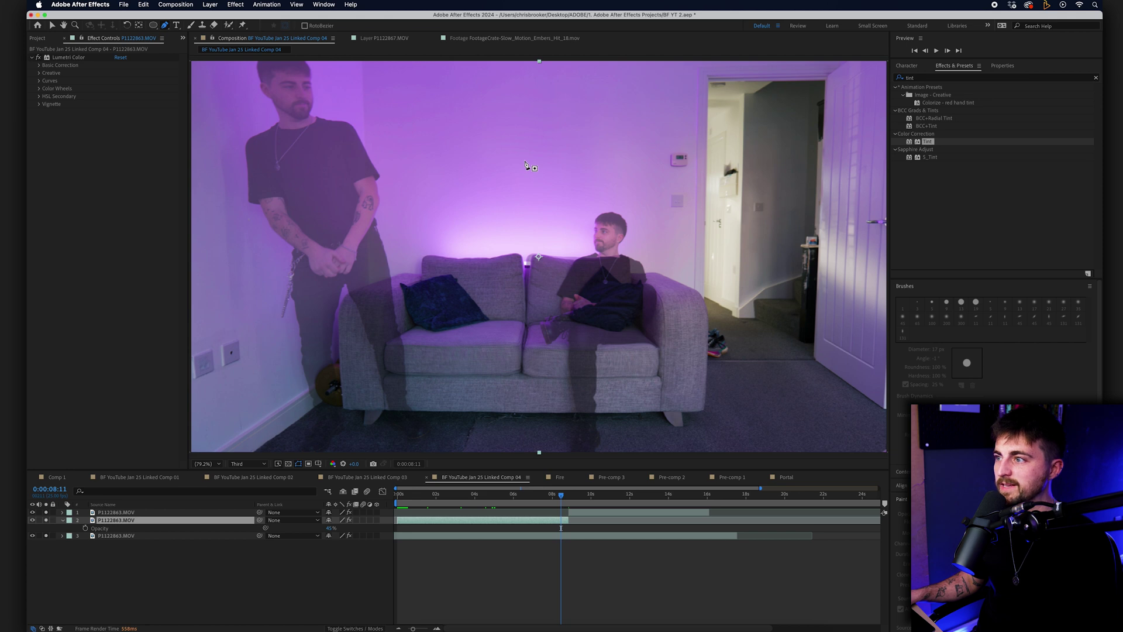
key(comma)
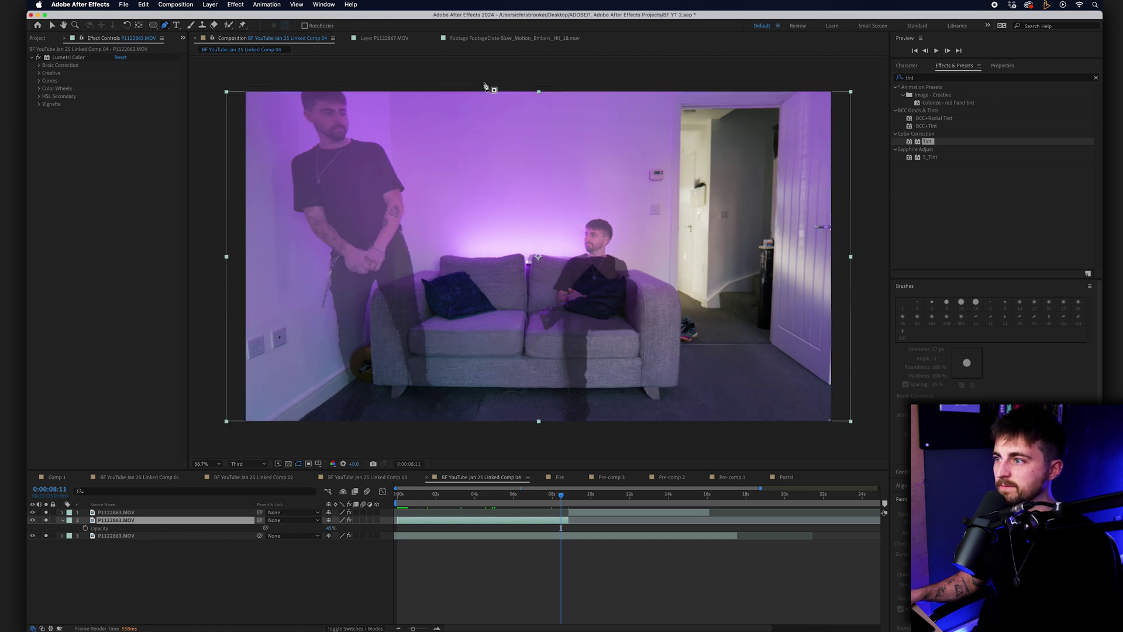
click(478, 75)
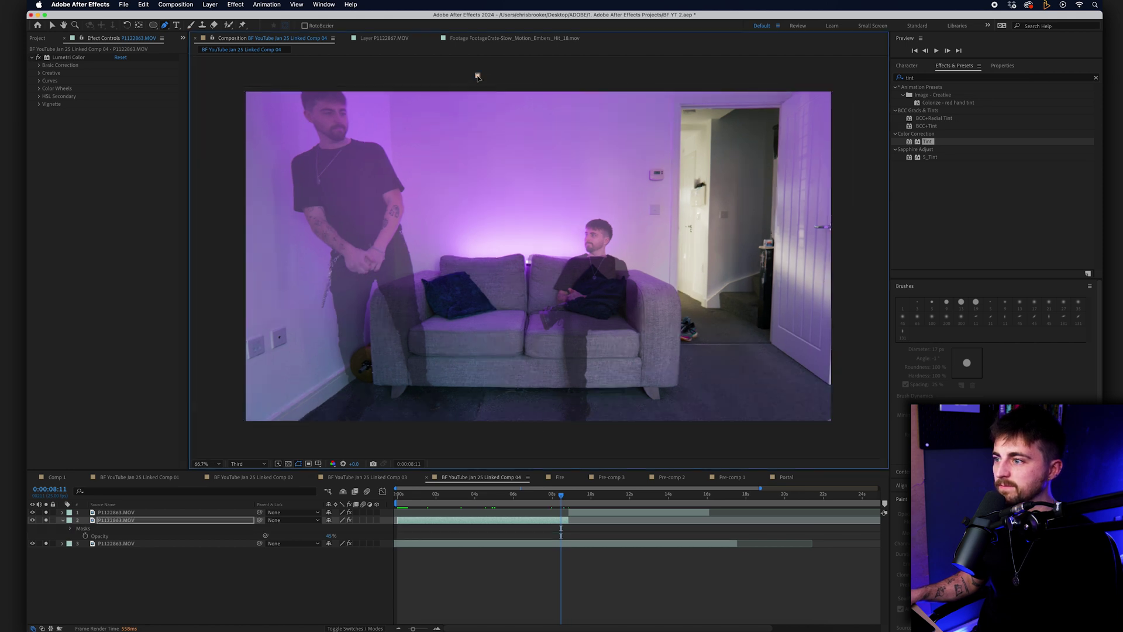
click(219, 433)
click(212, 69)
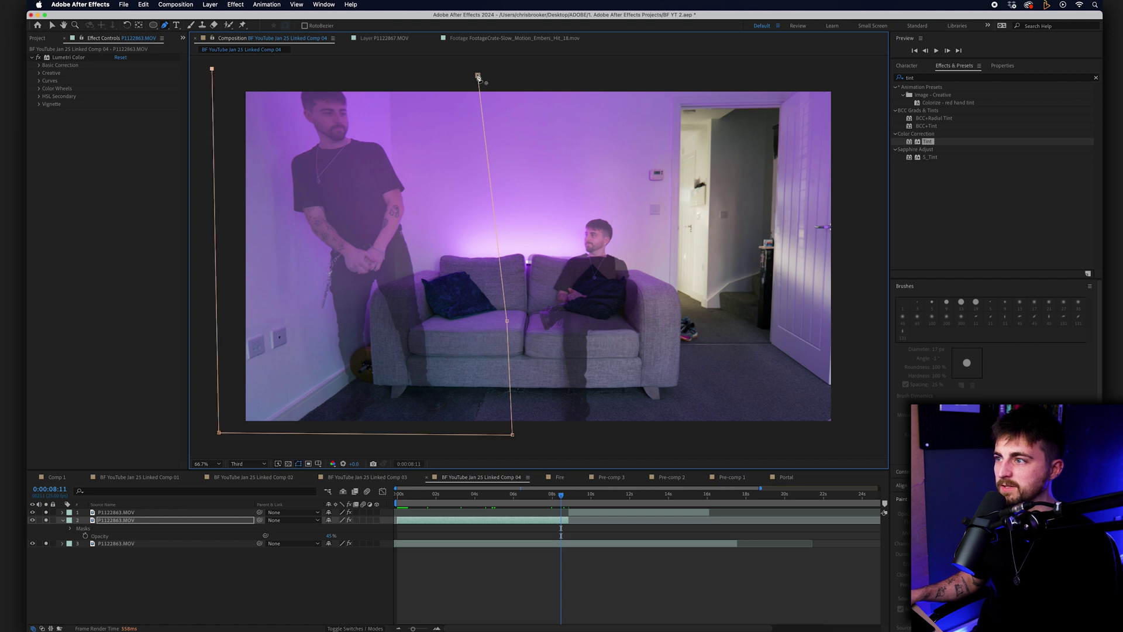
click(478, 76)
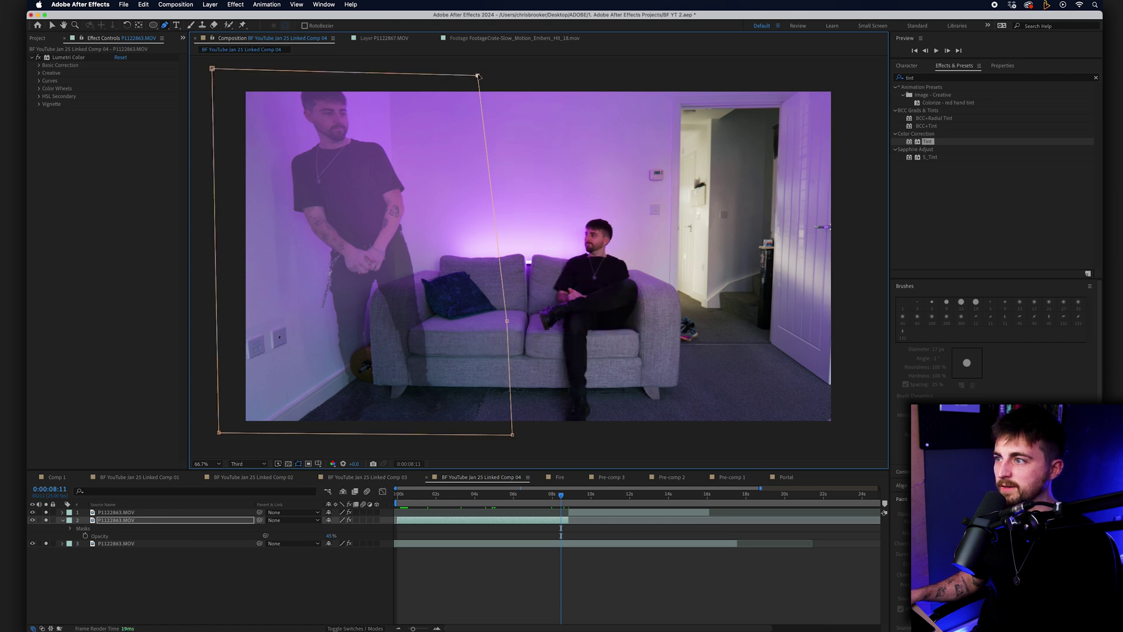
Set the second take's opacity to 100% and check frames around 0:00:05:14
click(130, 522)
key(t)
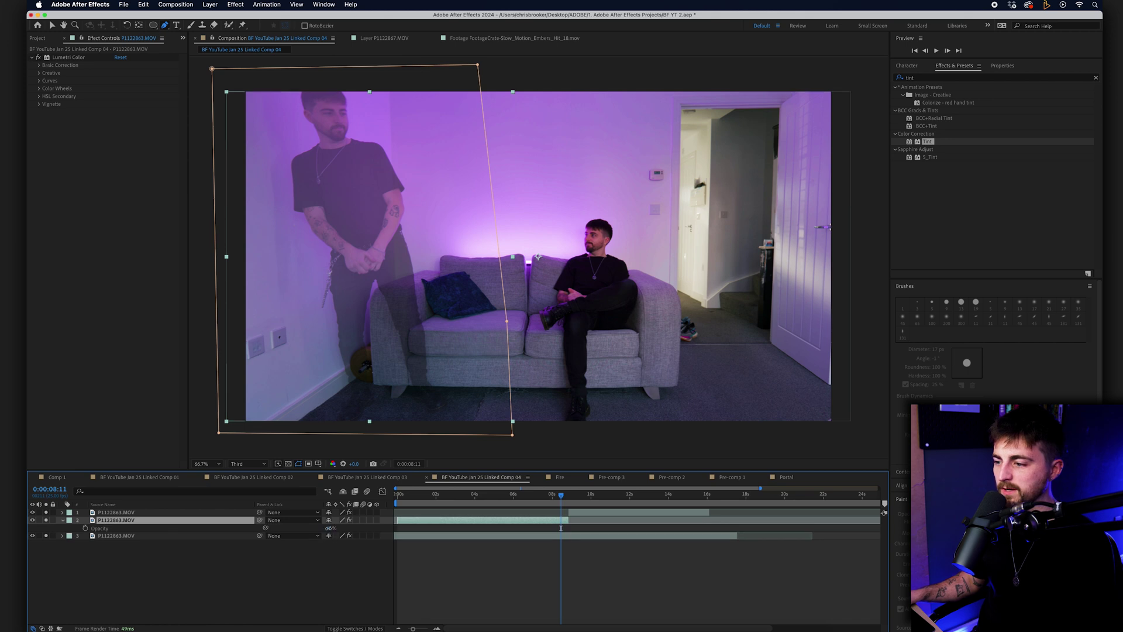
drag(331, 528, 356, 527)
click(544, 579)
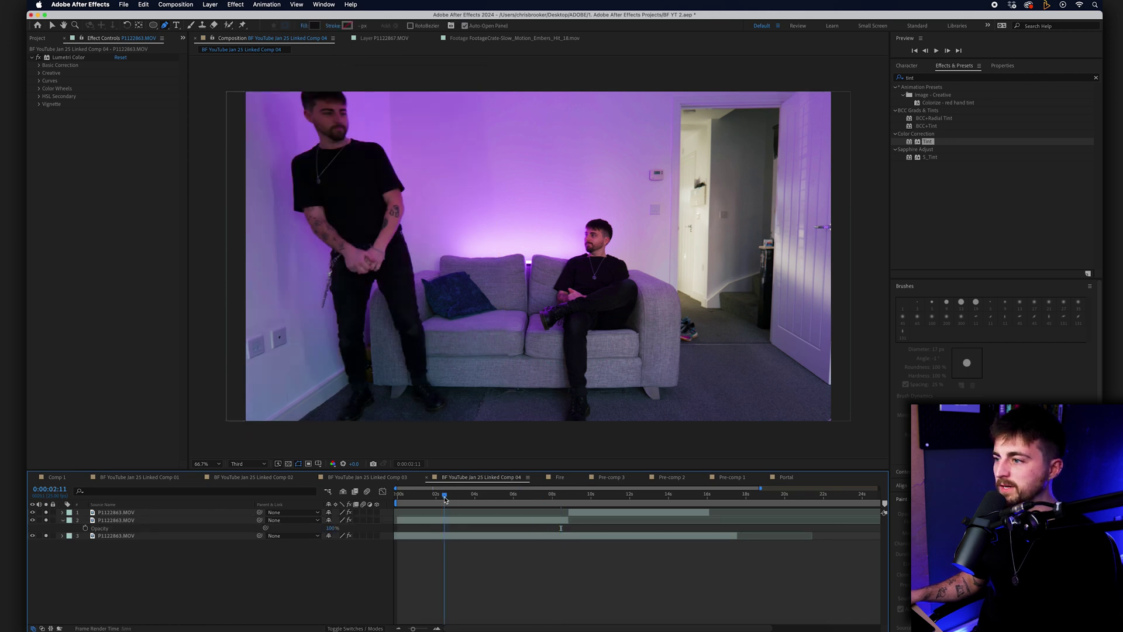
drag(445, 499, 532, 497)
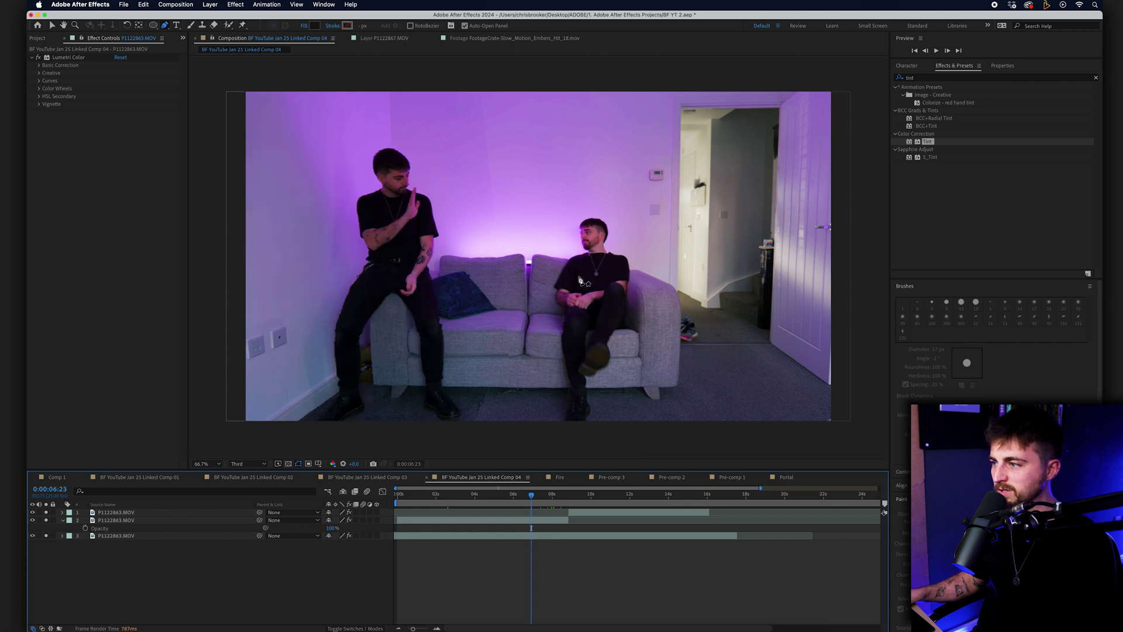
click(511, 499)
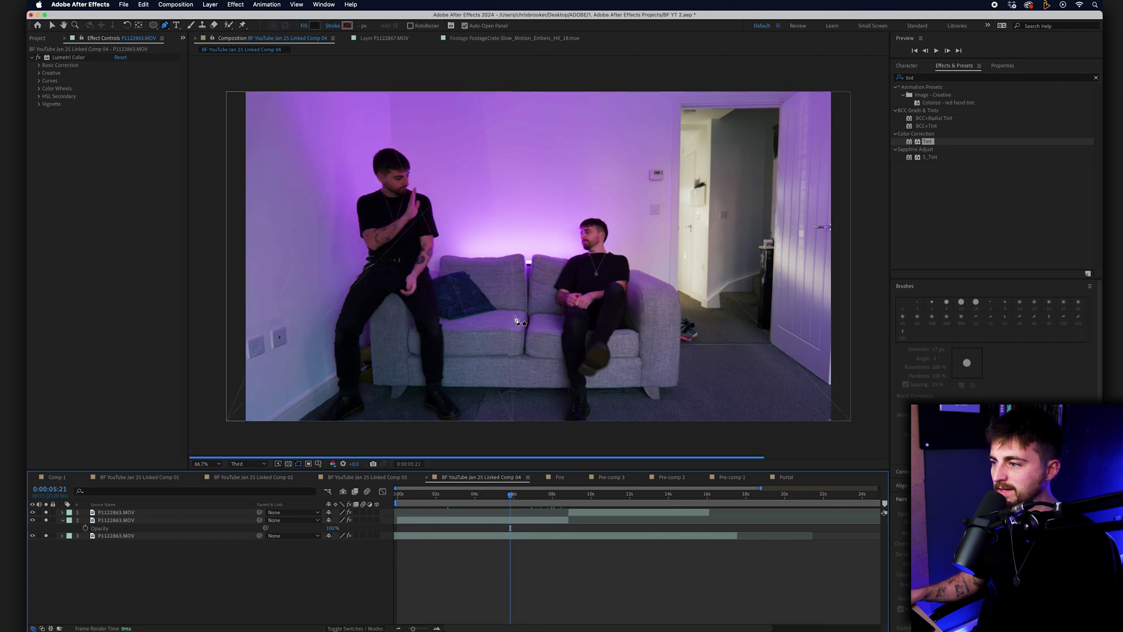
click(493, 498)
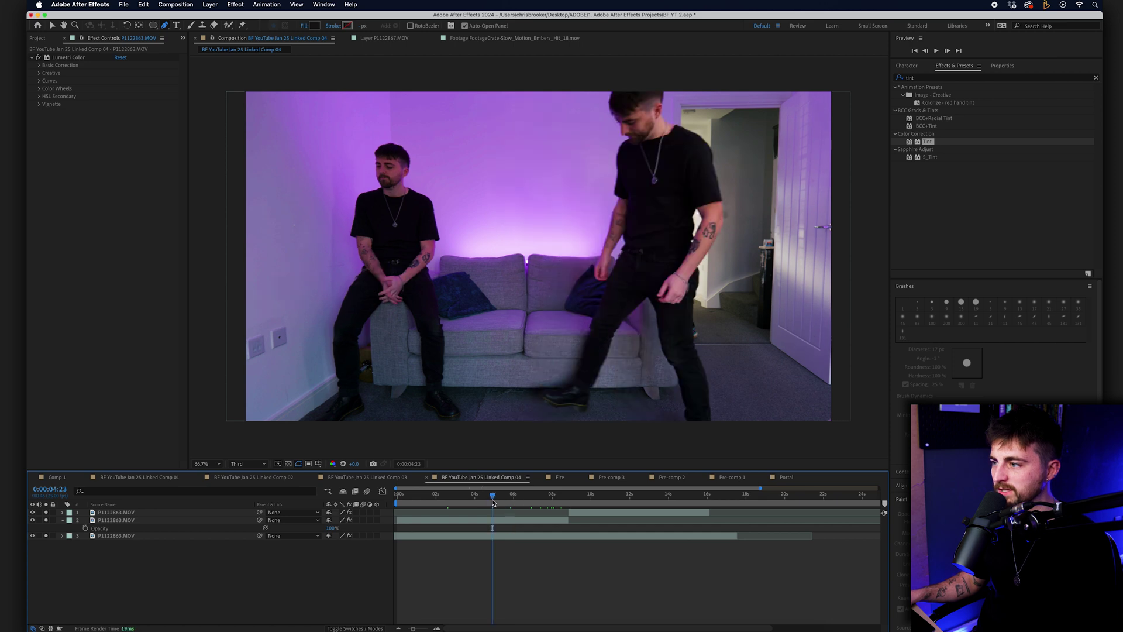
click(505, 499)
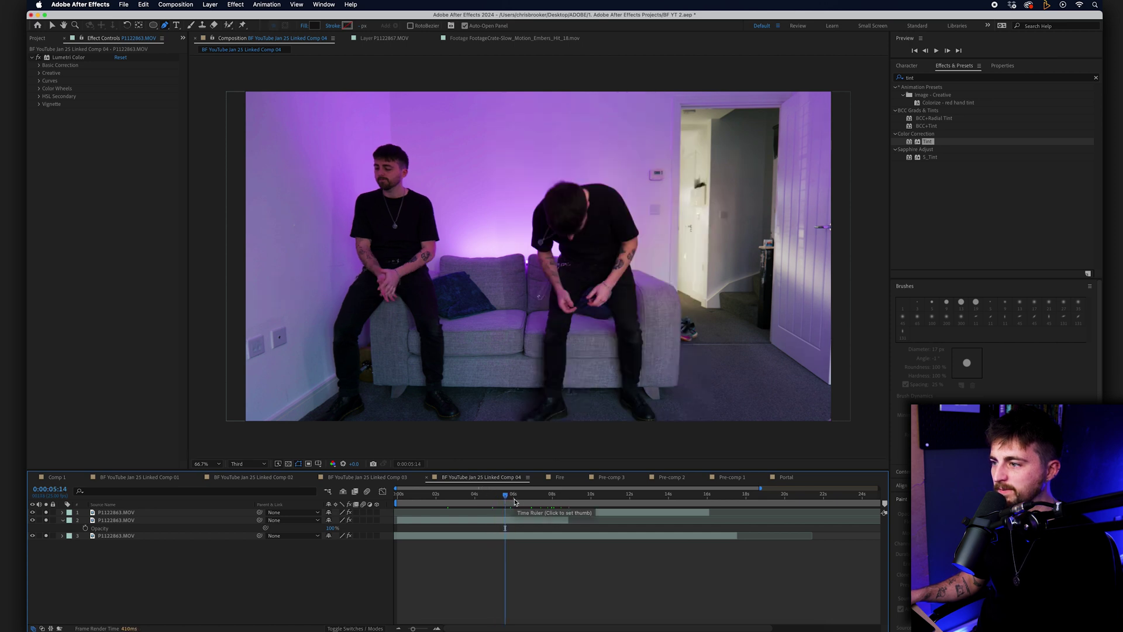
Move the mask's bottom corner and dividing edge so the seam falls between the two seated men
click(502, 521)
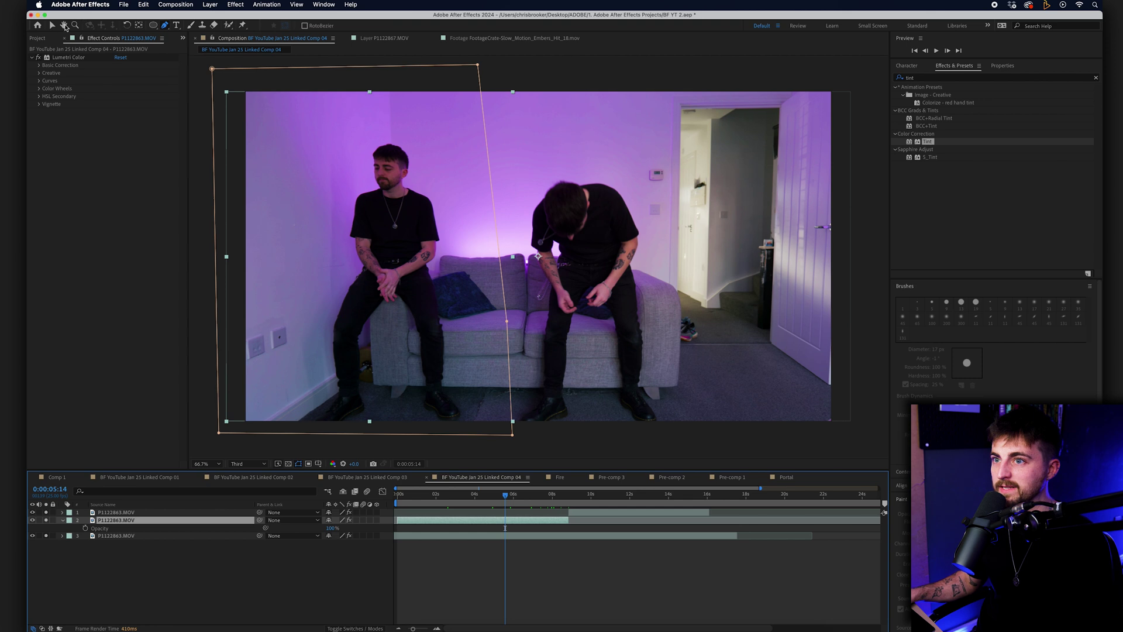
click(52, 27)
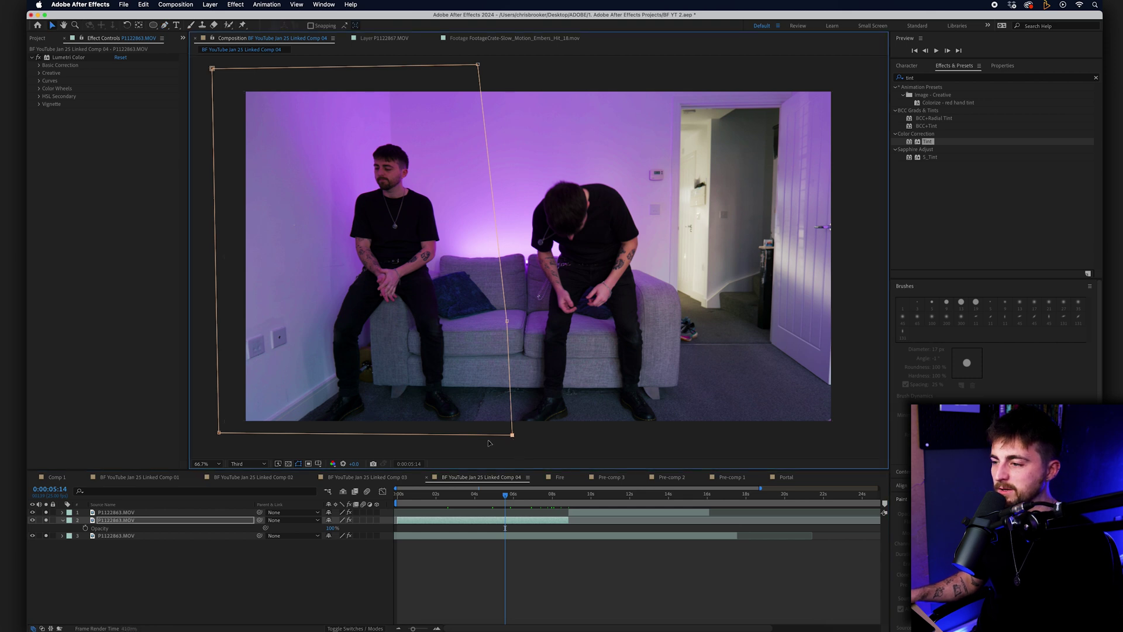
drag(512, 434, 469, 439)
drag(509, 323, 471, 327)
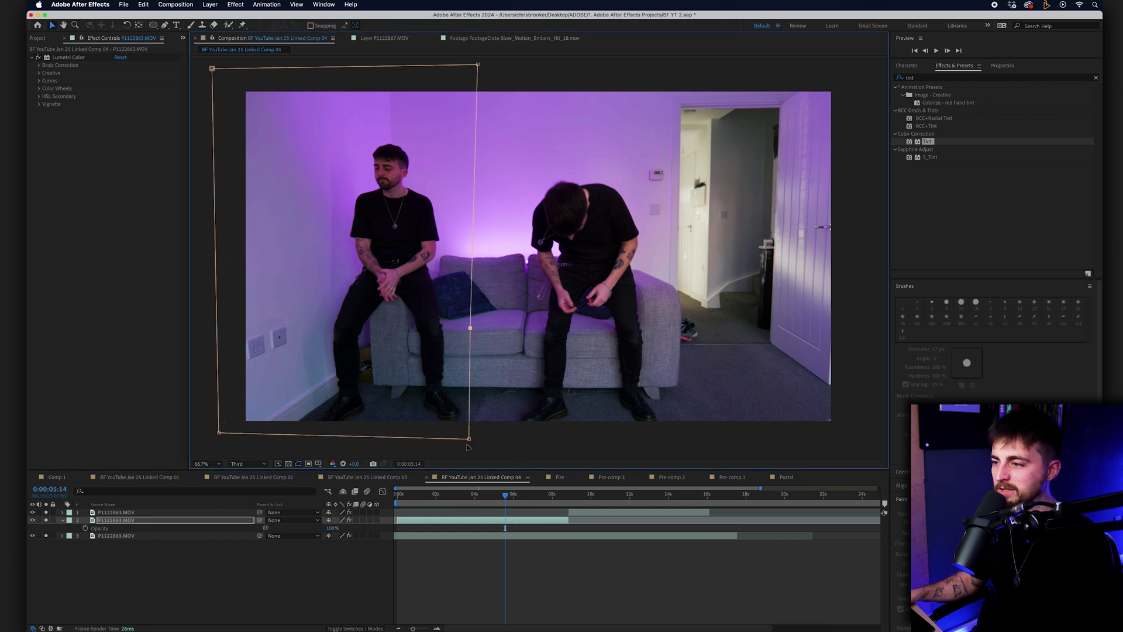
drag(472, 439, 484, 446)
drag(472, 331, 466, 331)
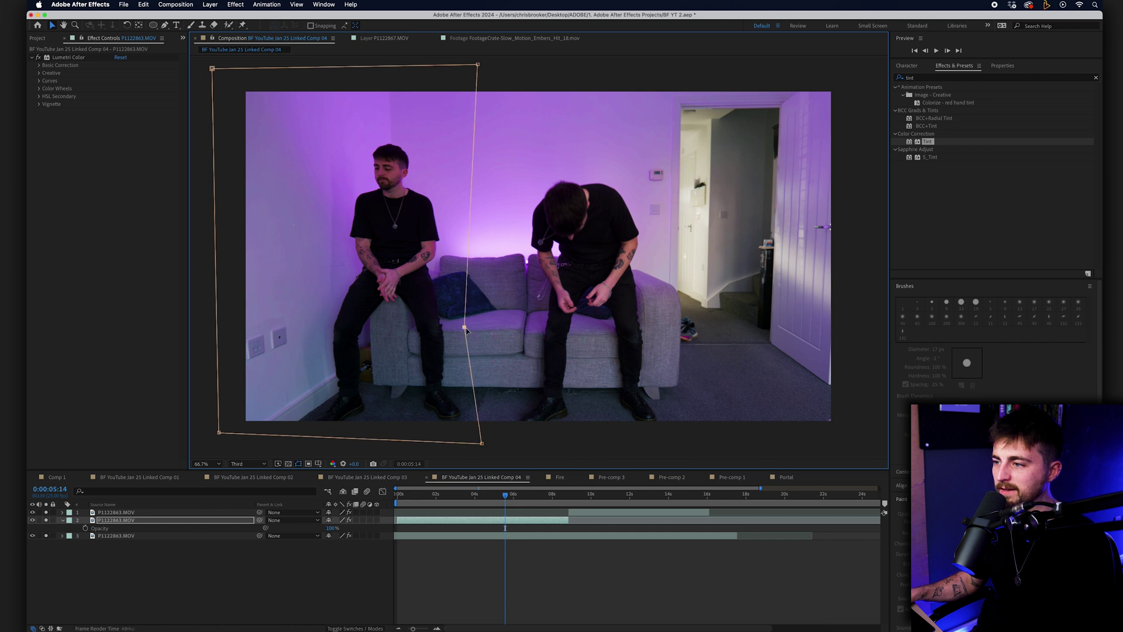
drag(510, 497, 534, 502)
Preview the composite to judge the seam between the takes
click(583, 562)
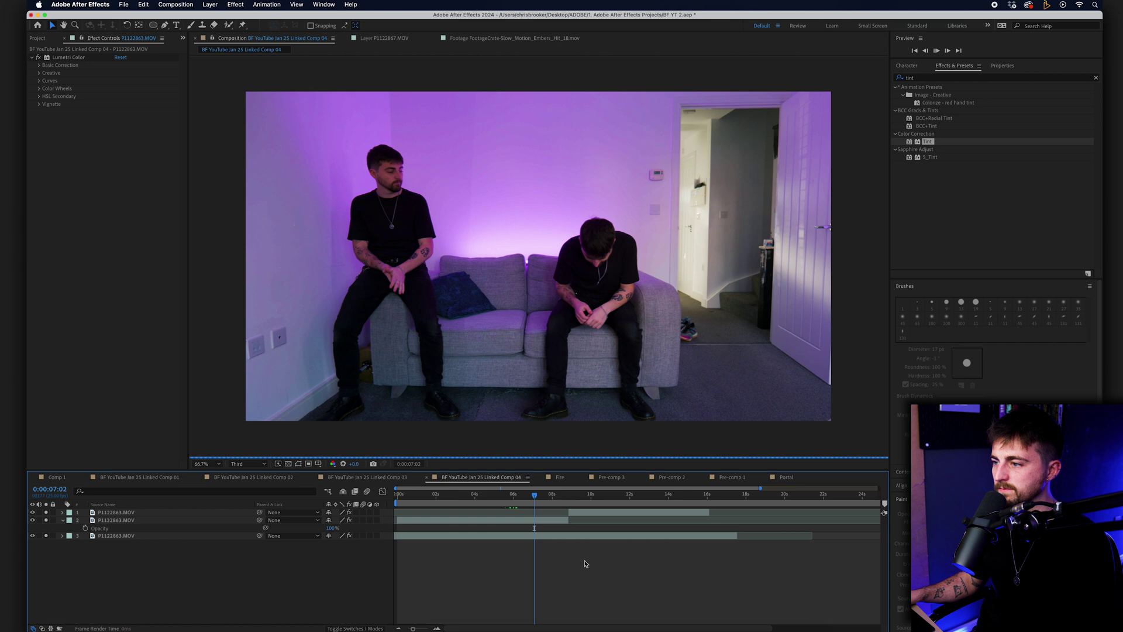
key(space)
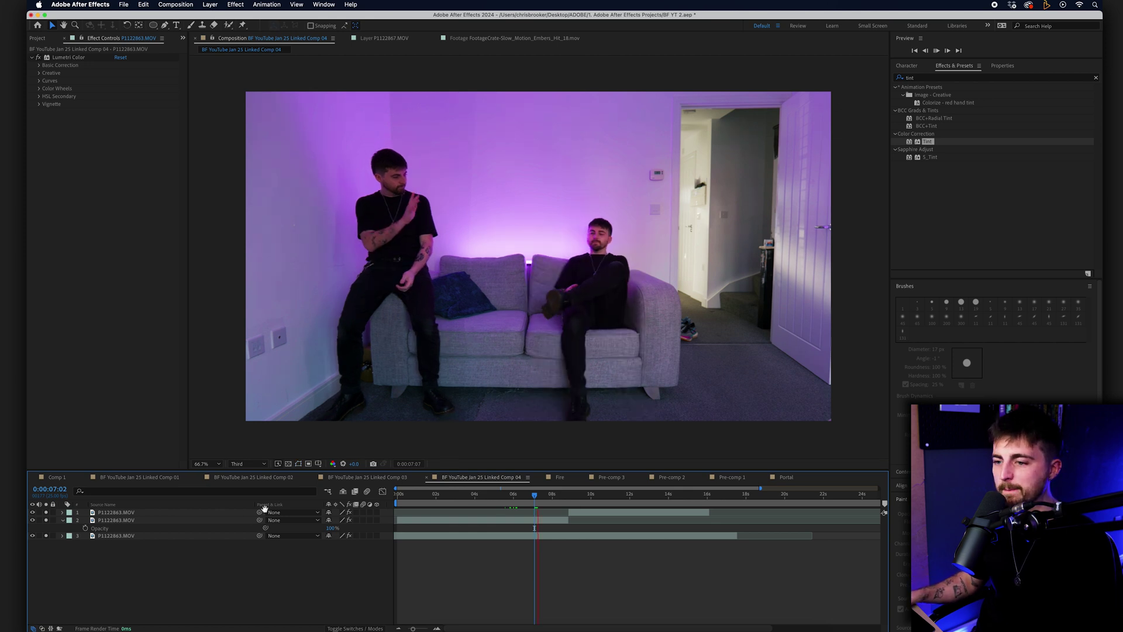
click(127, 520)
Raise the second take's Mask 1 feather to about 74 pixels and check around 0:00:08:24
key(t)
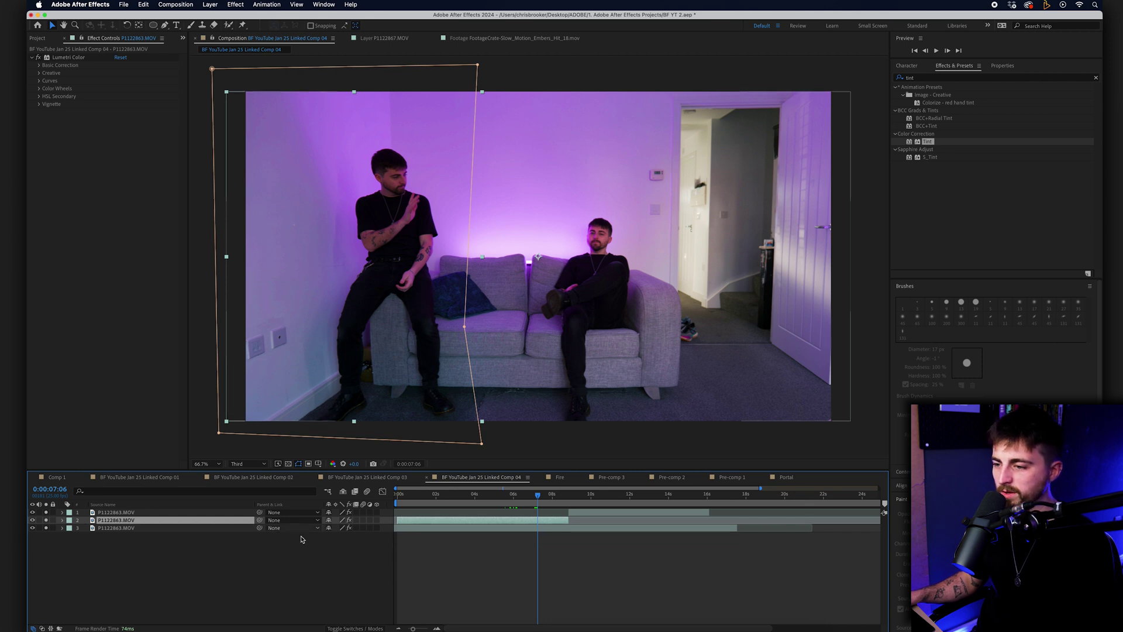
key(m)
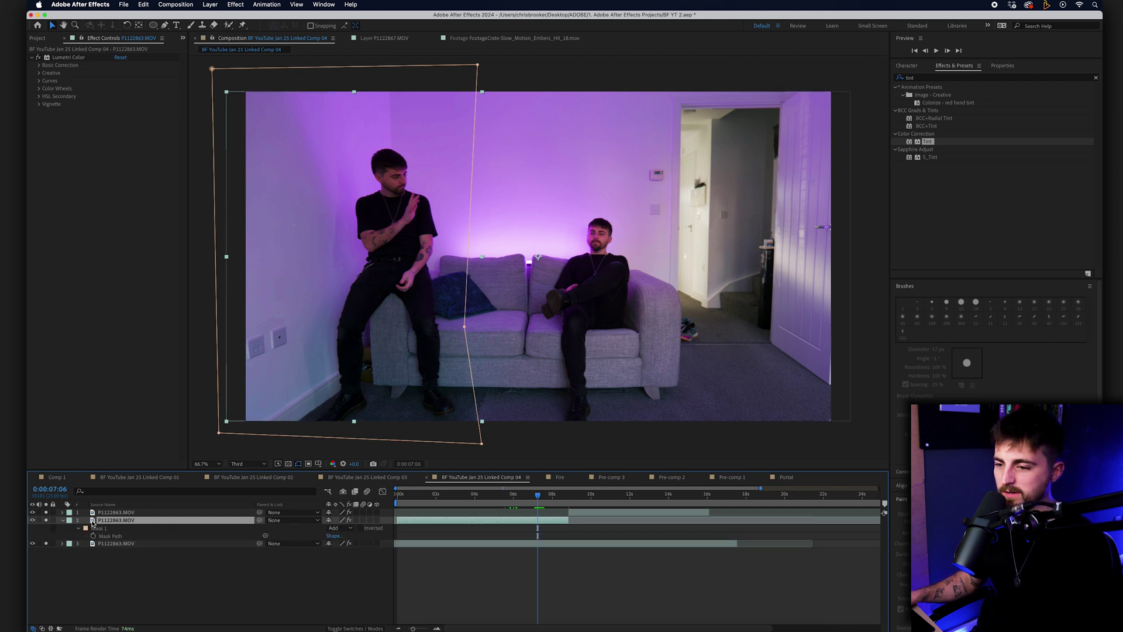
click(77, 529)
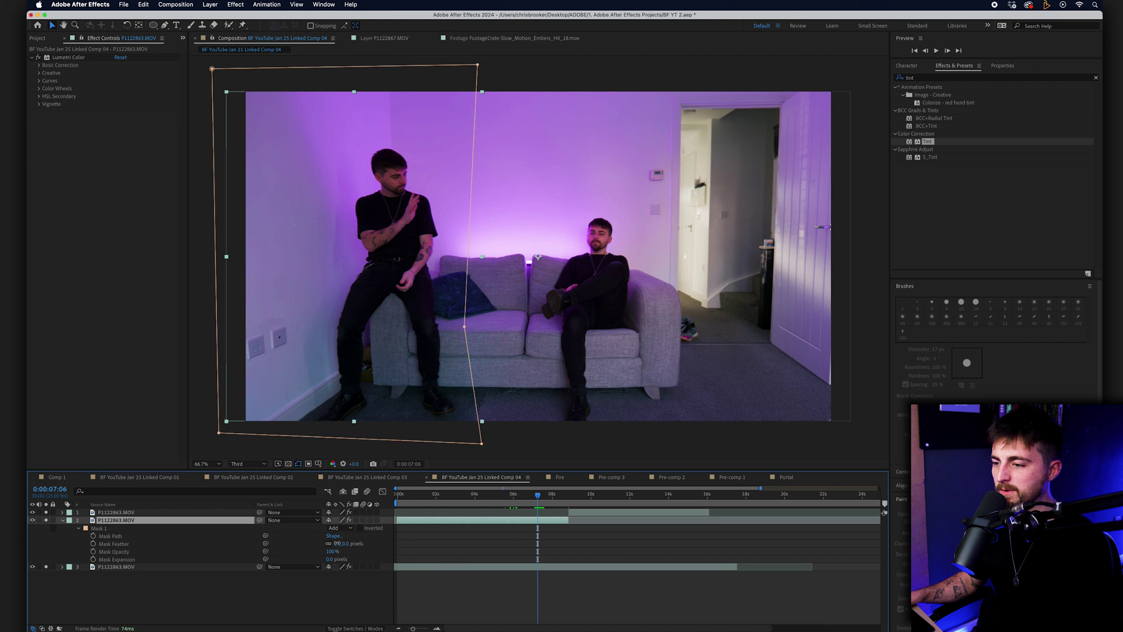
drag(337, 543, 356, 544)
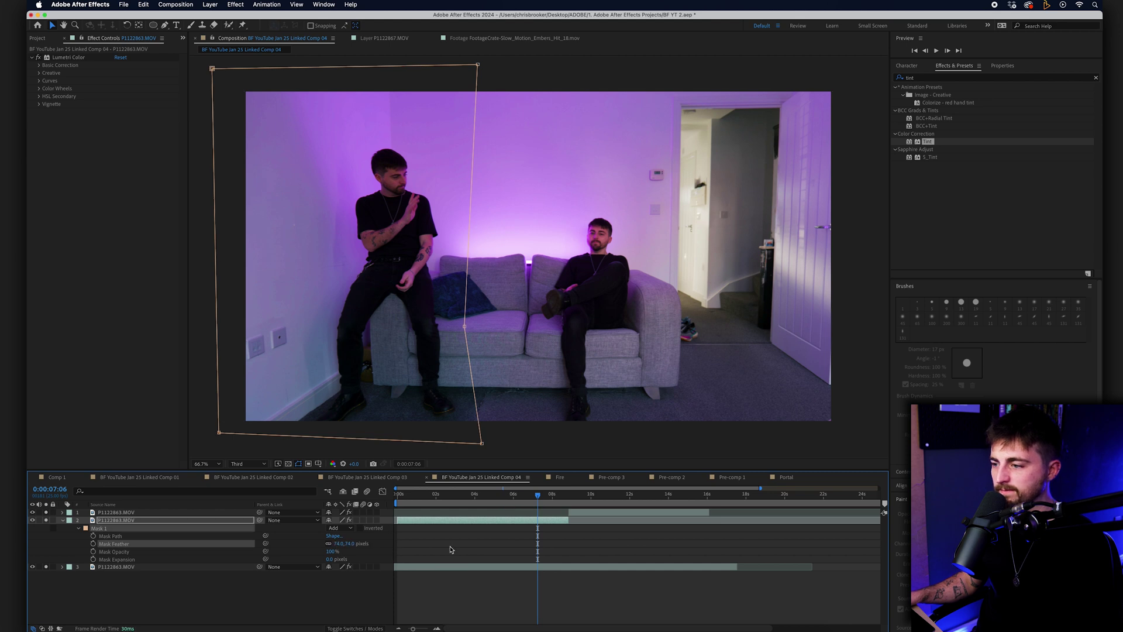
click(556, 590)
click(550, 496)
mouse_move(565, 496)
mouse_down()
mouse_move(576, 495)
mouse_move(558, 496)
mouse_up()
Extend the second take's out point to lengthen the clip
click(745, 522)
drag(745, 523, 746, 522)
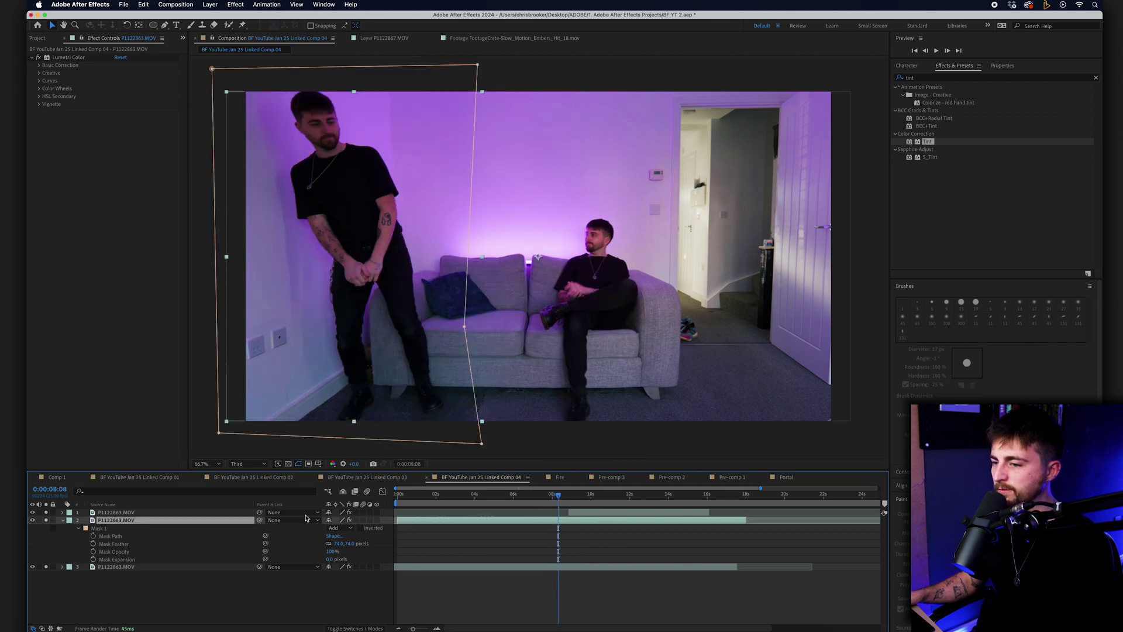
click(43, 515)
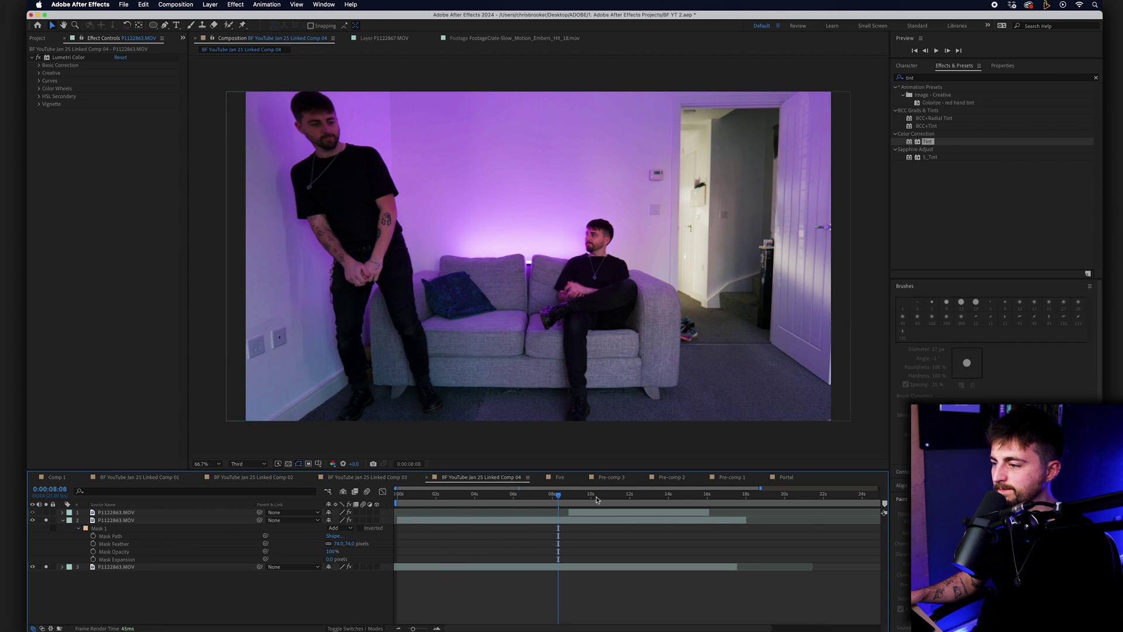
Turn the walking take back on and move to 0:00:10:10 with that layer selected
drag(569, 504, 592, 506)
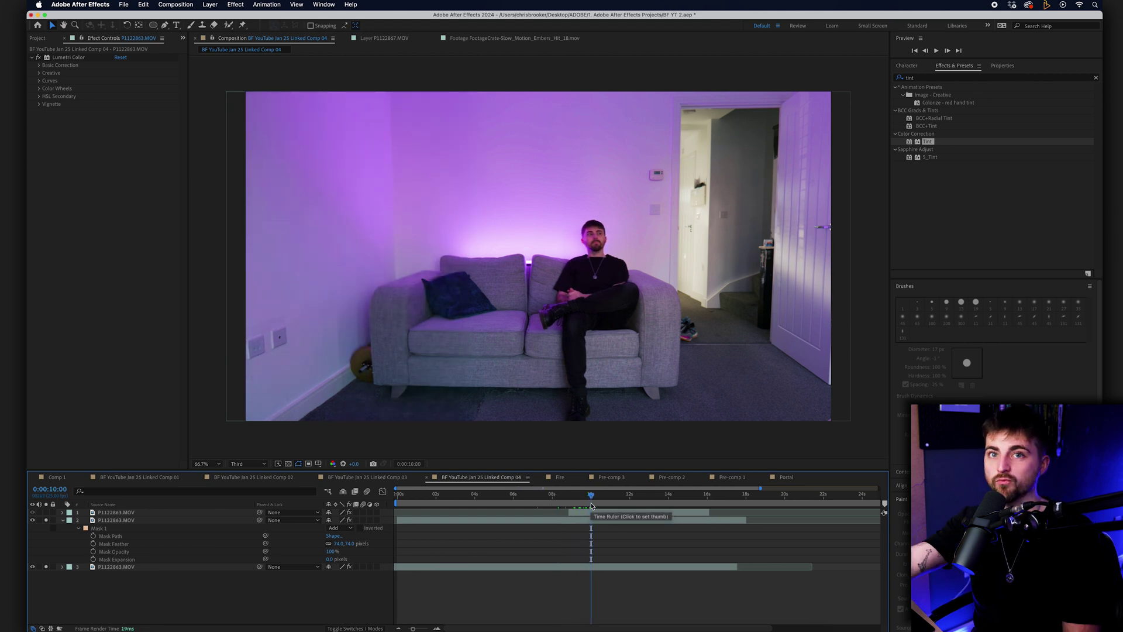
drag(591, 506, 615, 505)
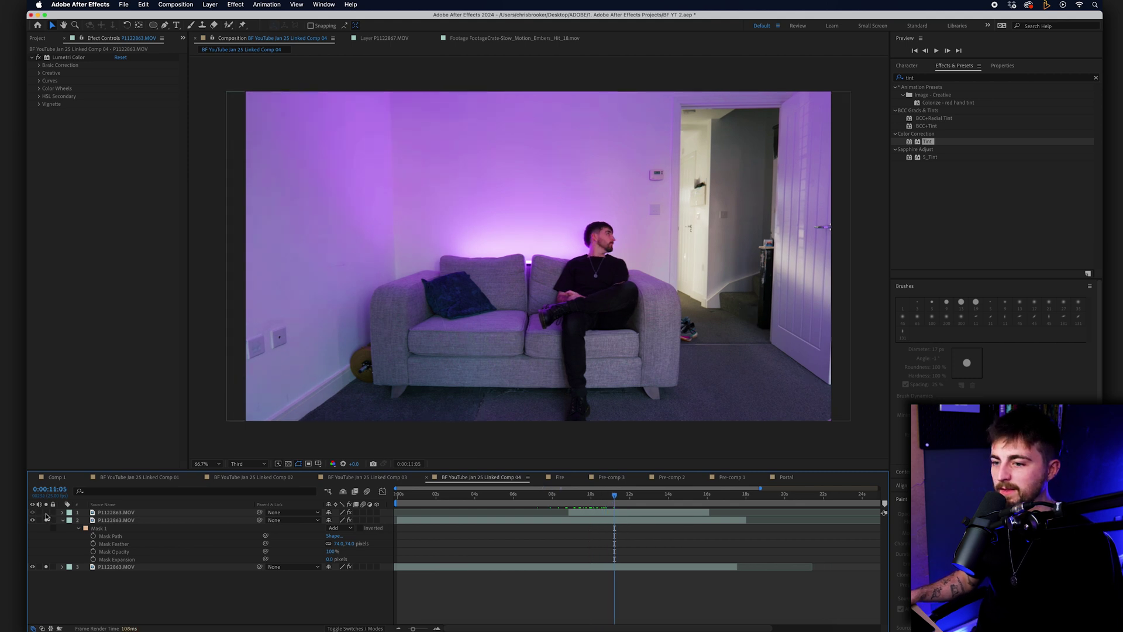
click(47, 511)
click(597, 498)
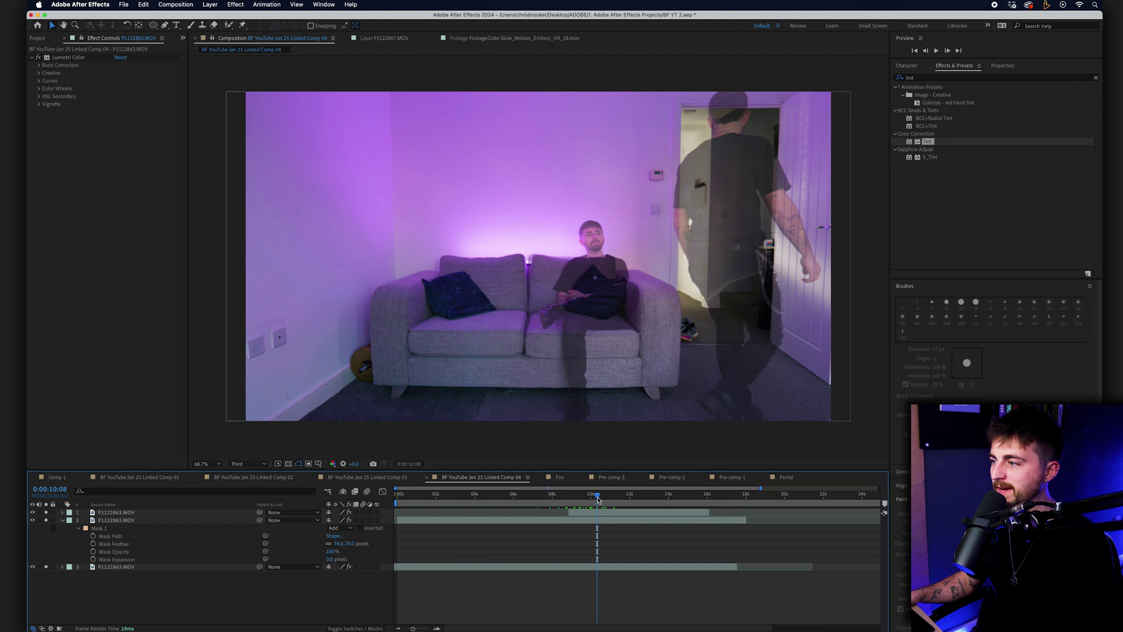
drag(598, 499, 600, 500)
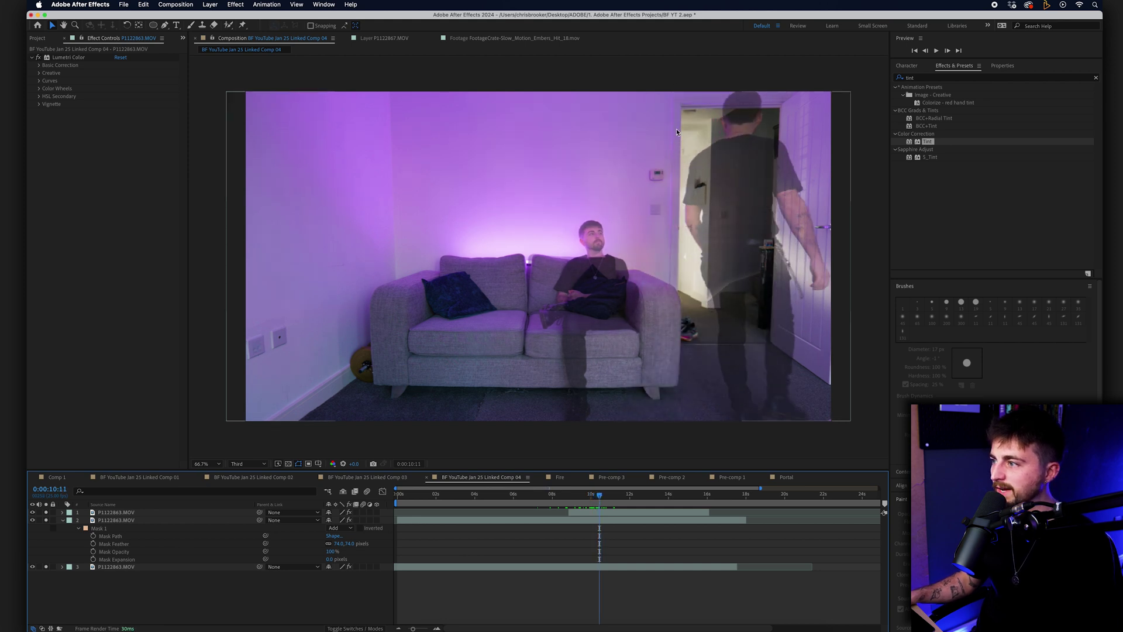
click(594, 512)
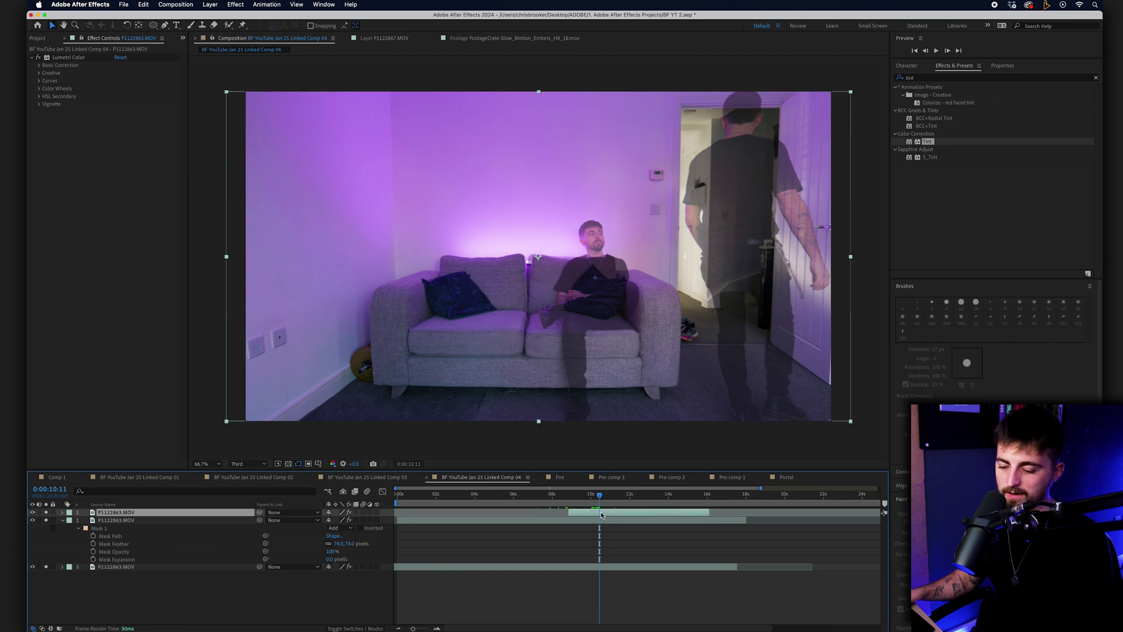
Split the walking take at the current time and delete the piece before the split
key(super+shift+d)
click(592, 525)
key(Delete)
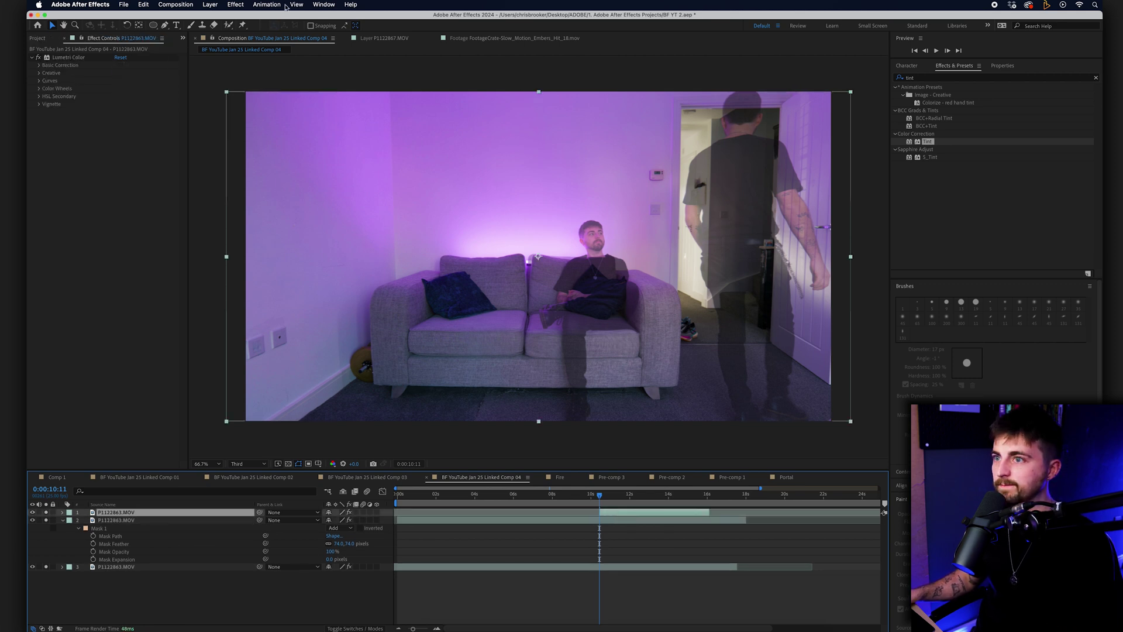
Draw a four-point mask around the doorway area on the walking take
click(167, 26)
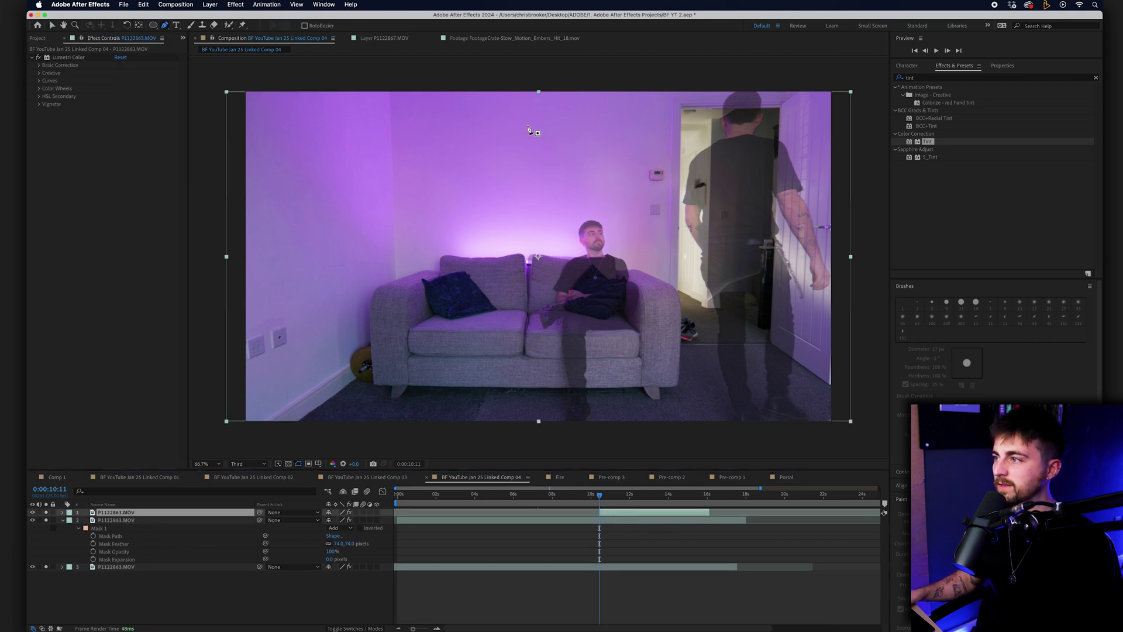
click(673, 83)
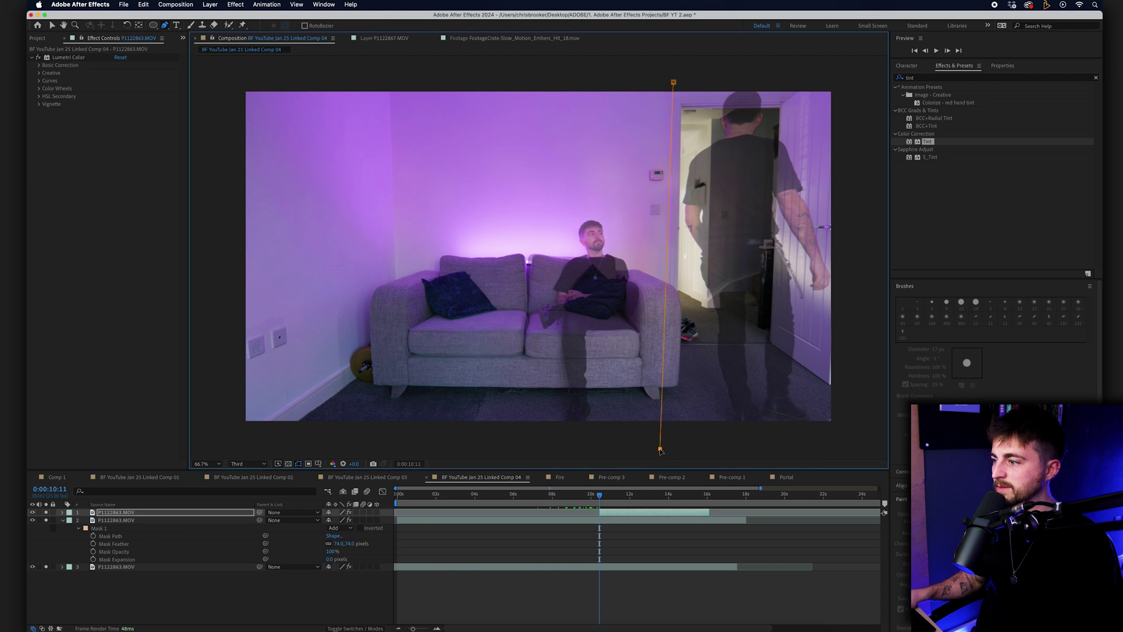
click(859, 446)
click(858, 77)
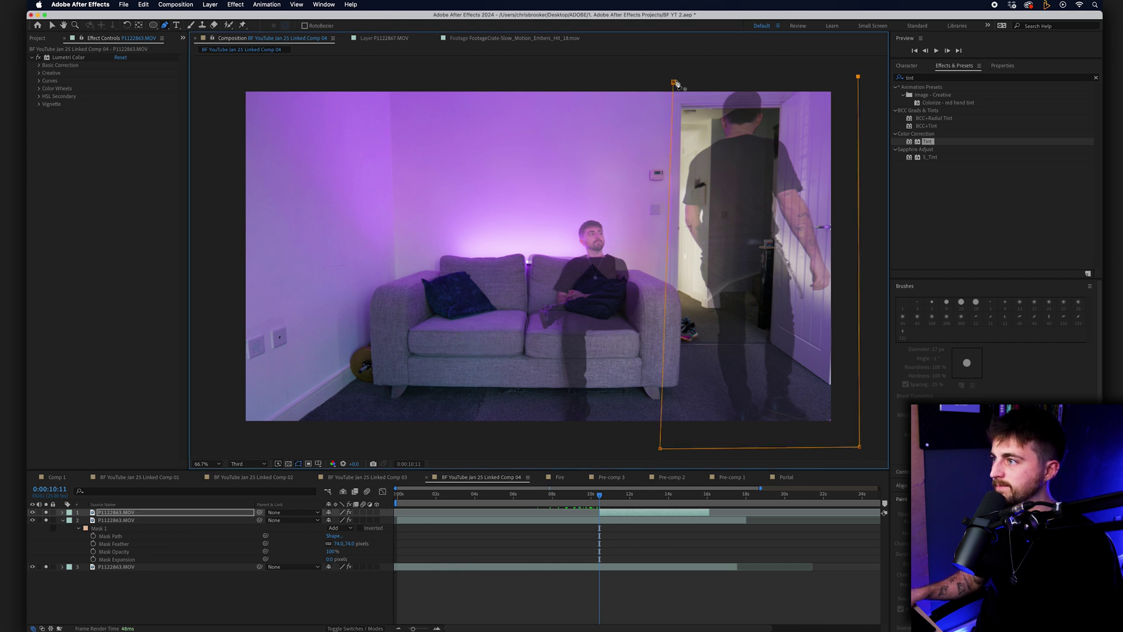
click(673, 83)
Make the walking take fully opaque and feather its doorway mask to 110 pixels
key(t)
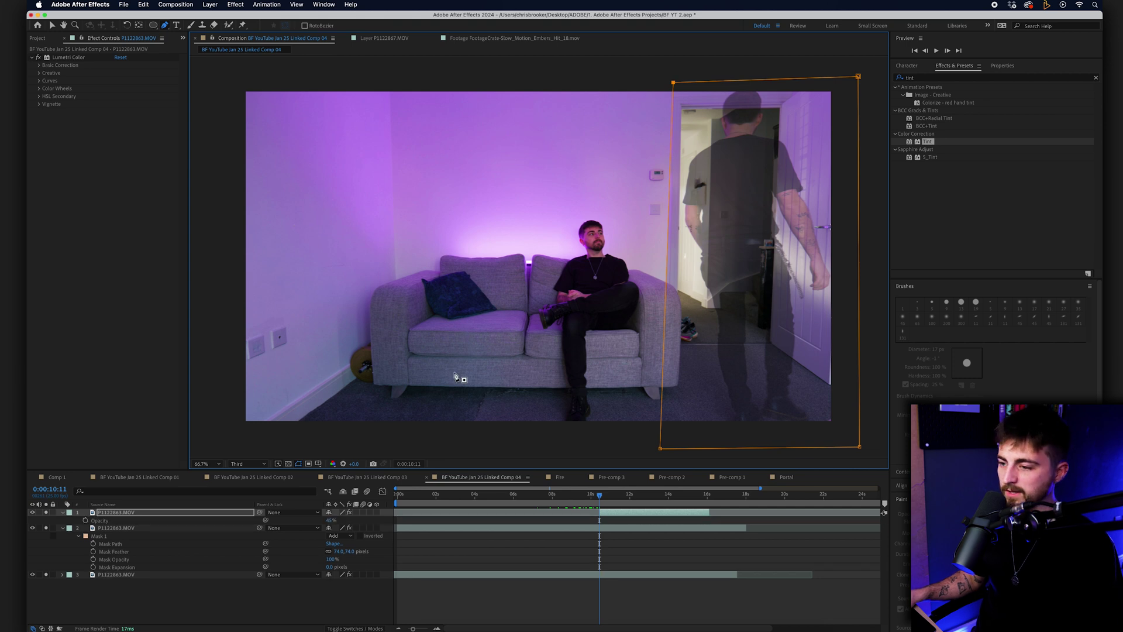
drag(328, 520, 576, 521)
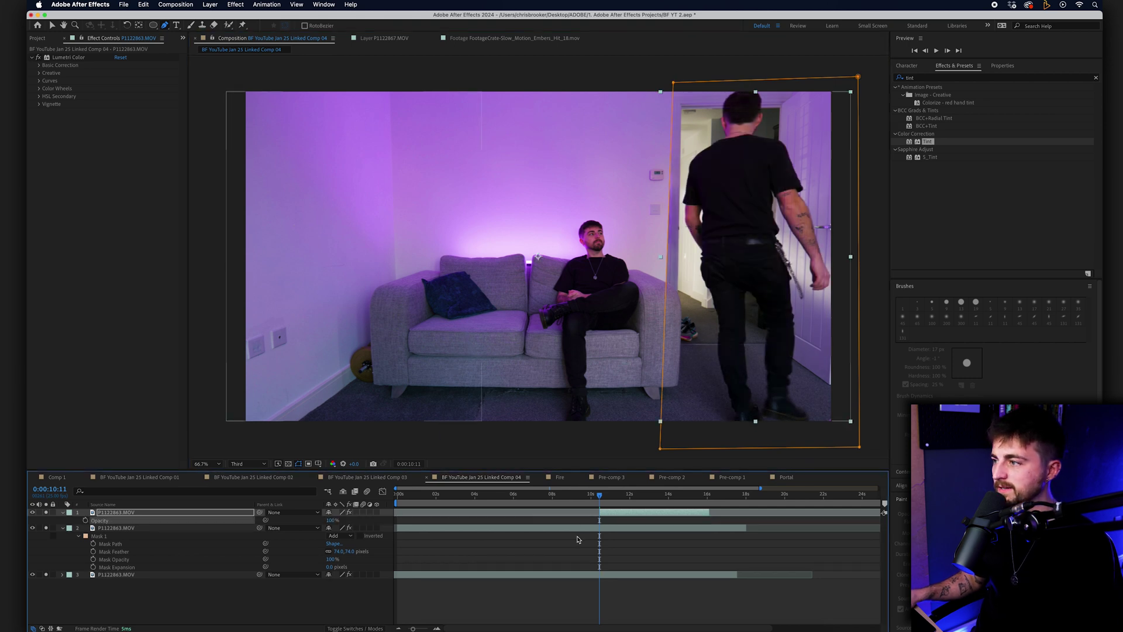
key(m)
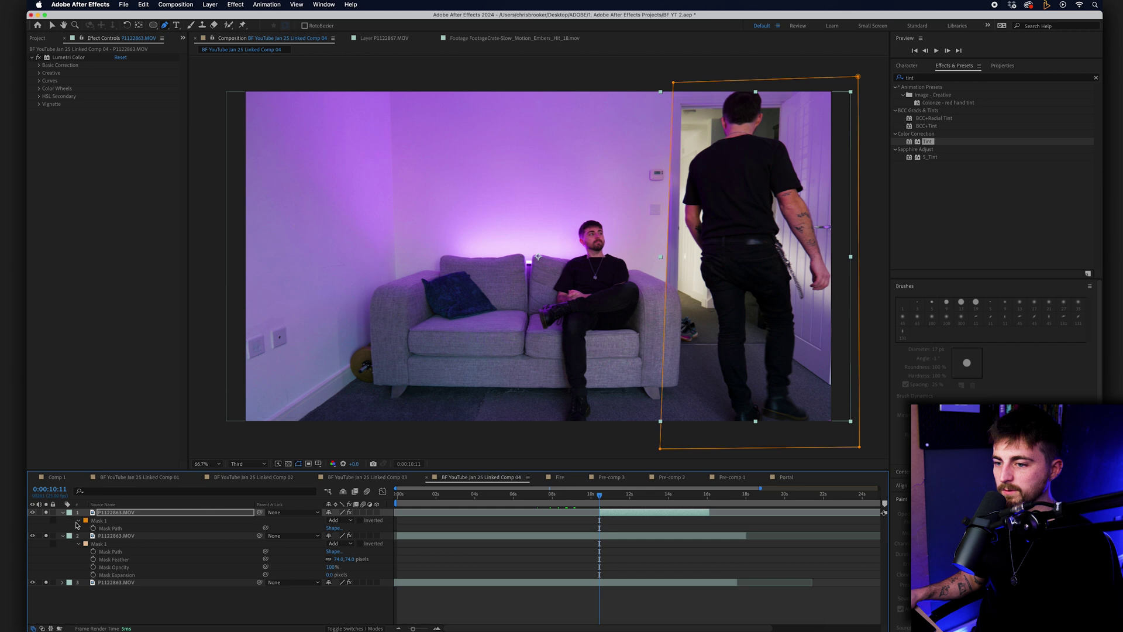
click(78, 520)
drag(335, 536, 386, 536)
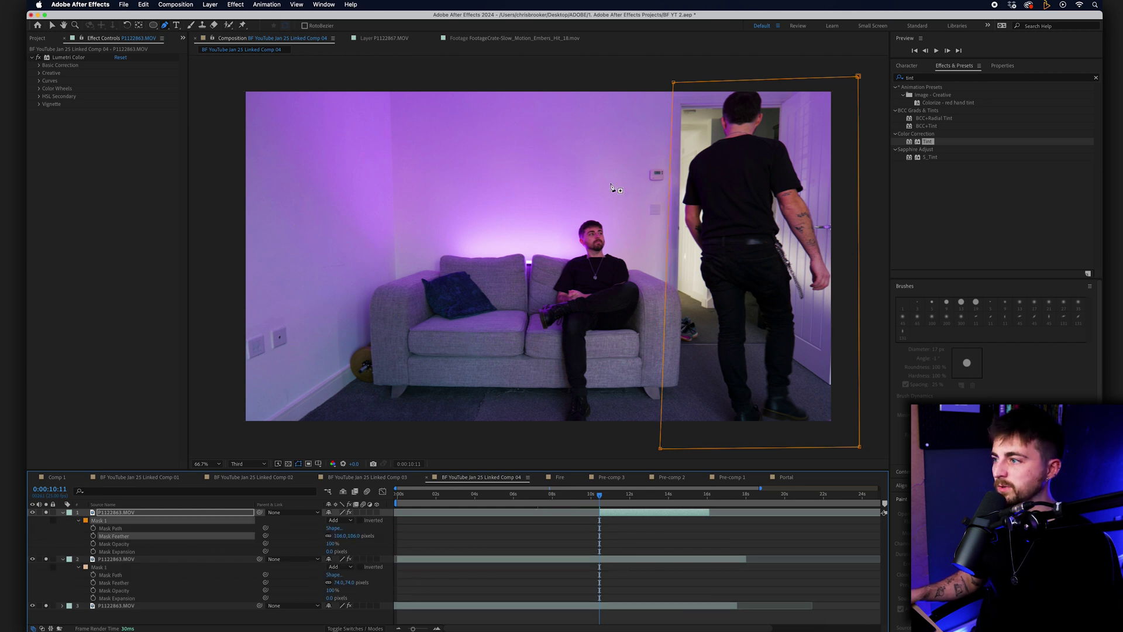
Add a vertex on the mask's left edge and pull the top-left corner further left
click(669, 241)
key(cmd+z)
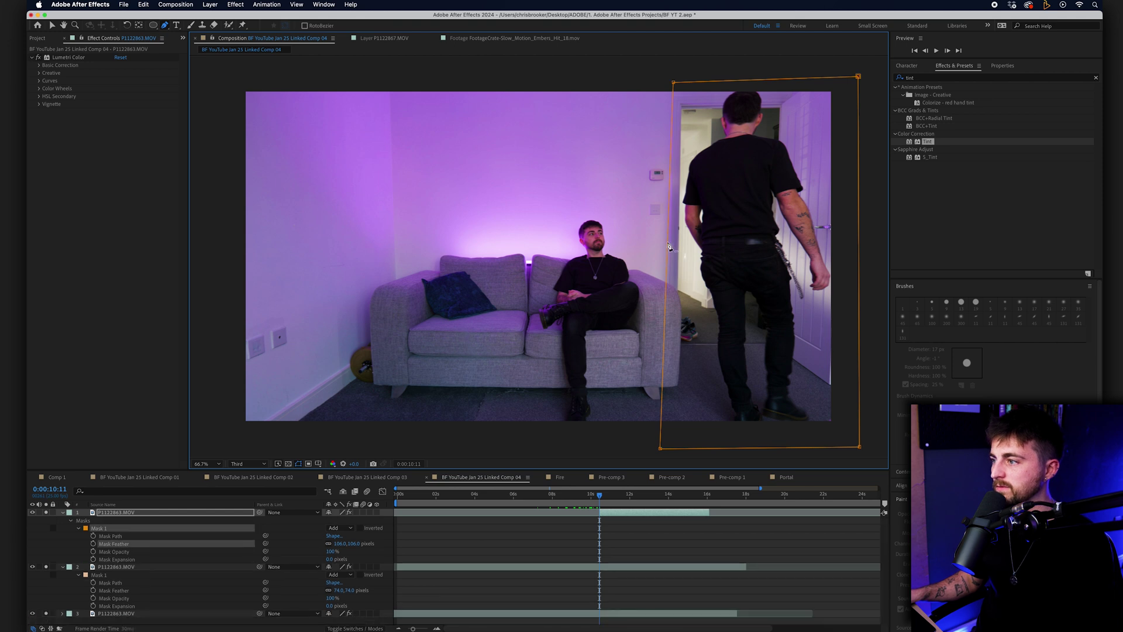
click(667, 241)
drag(670, 86, 611, 77)
click(587, 535)
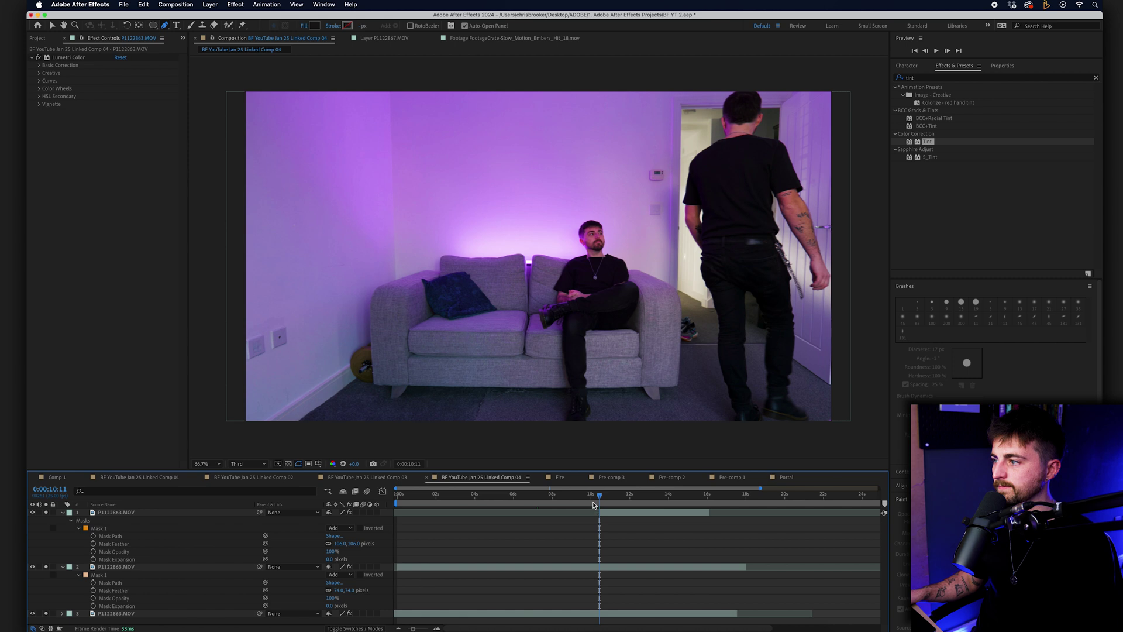
Split the second take at 8:23, where the man stands by the sofa
drag(594, 504, 570, 500)
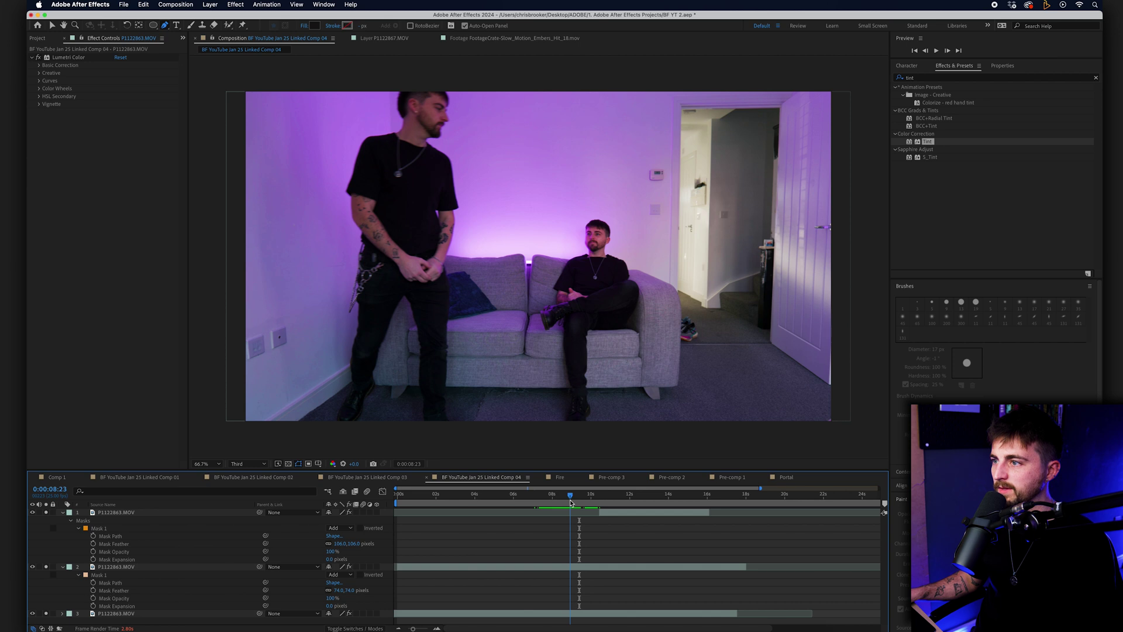
click(575, 565)
key(super+shift+d)
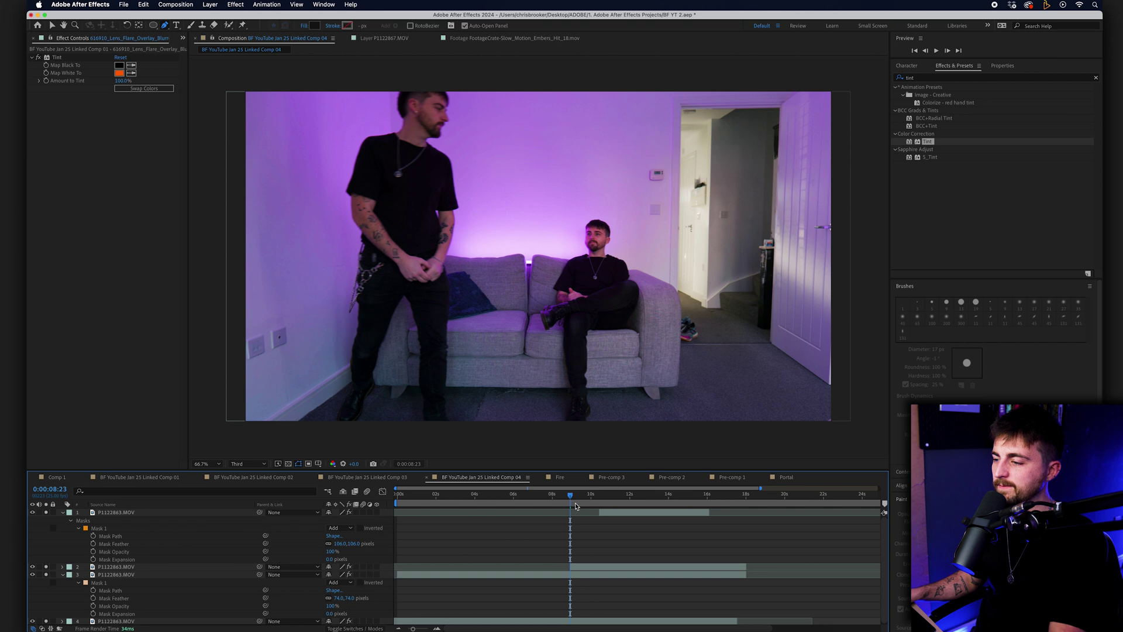
key(space)
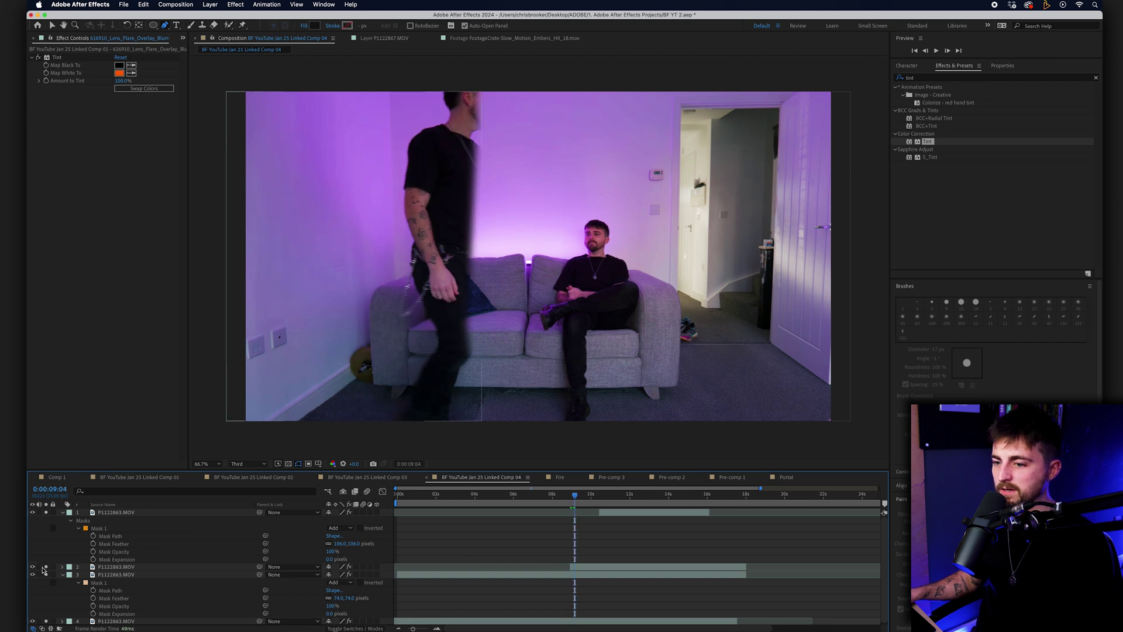
click(43, 567)
Trim the split-off clip to end around 10:21 and play back the trimmed section
drag(575, 497, 607, 501)
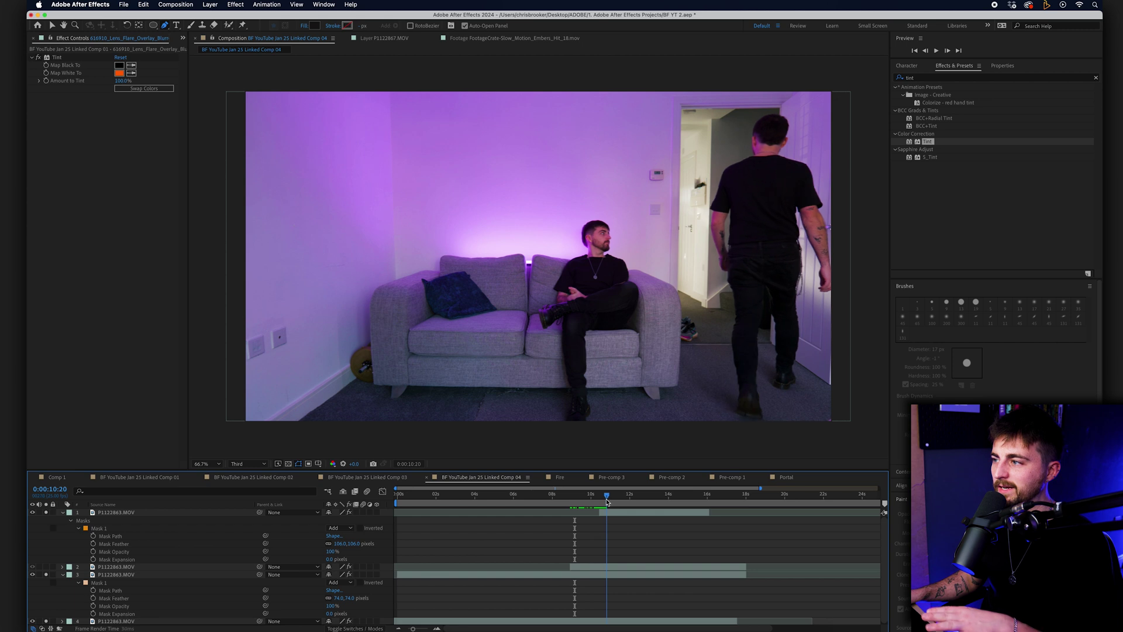
click(612, 566)
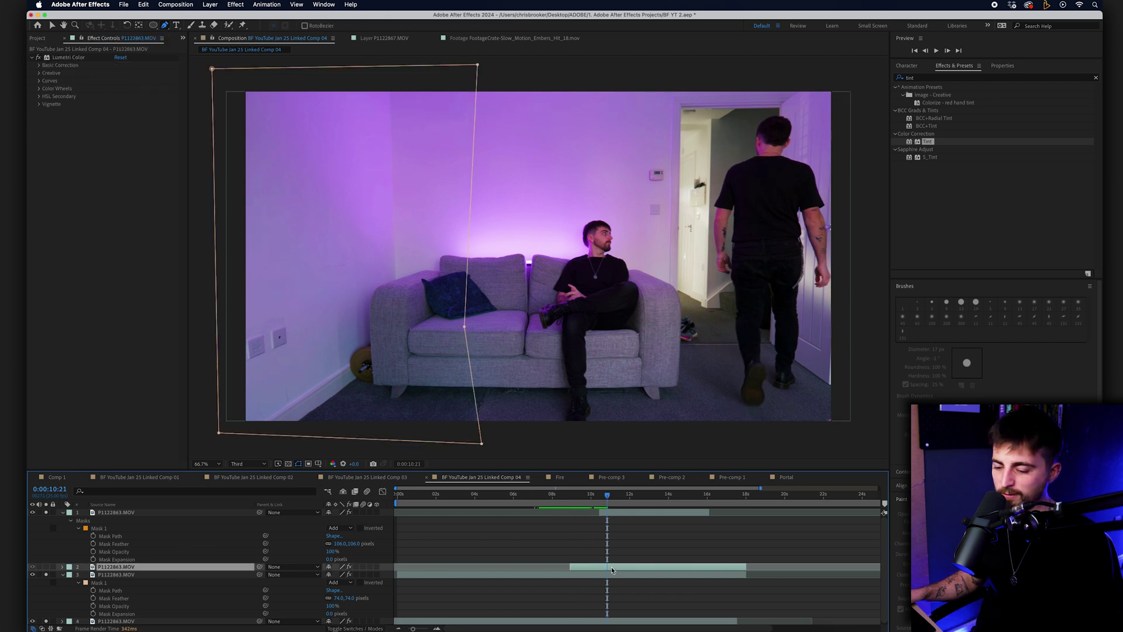
key(alt+bracketright)
mouse_move(598, 501)
mouse_down()
mouse_move(554, 500)
mouse_move(616, 496)
mouse_move(583, 492)
mouse_up()
key(space)
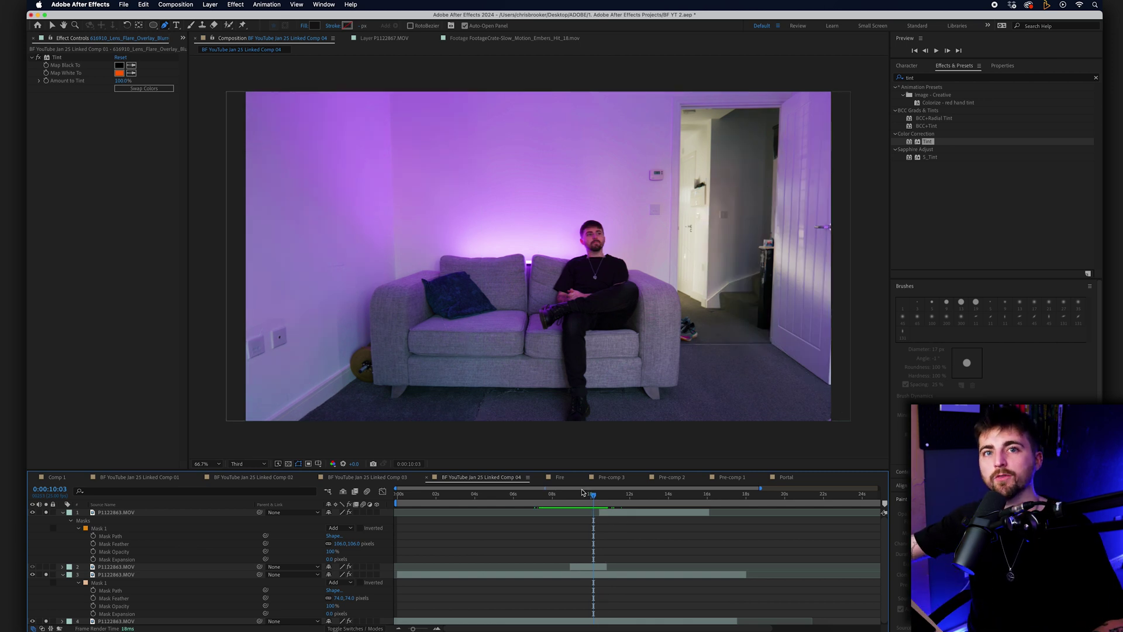
click(573, 495)
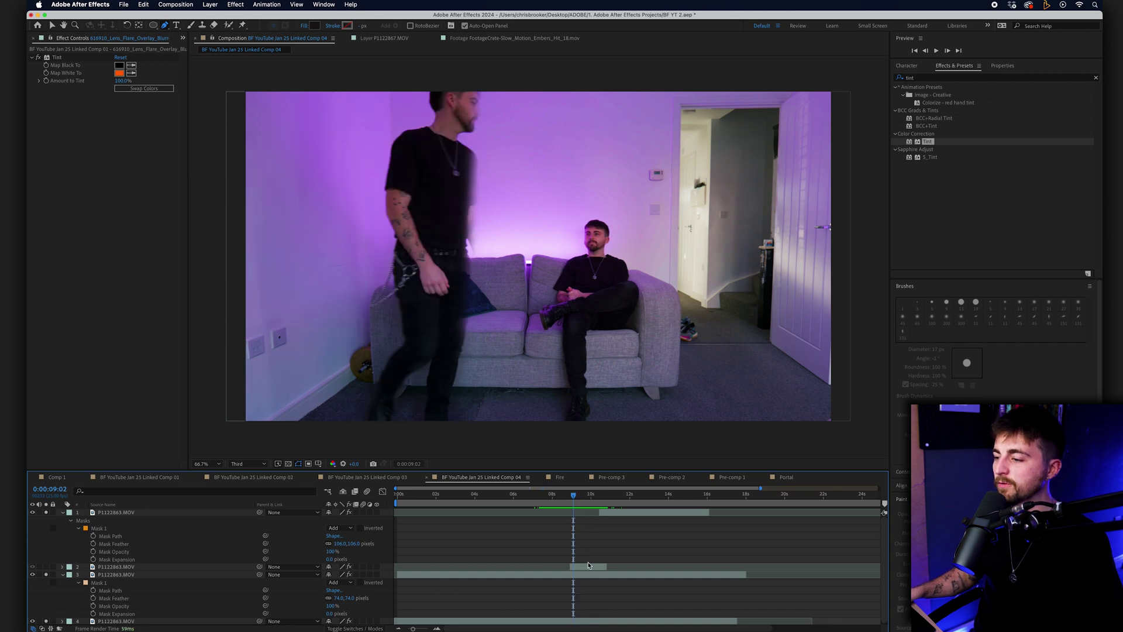
Solo the short walking clip and delete its mask
click(589, 567)
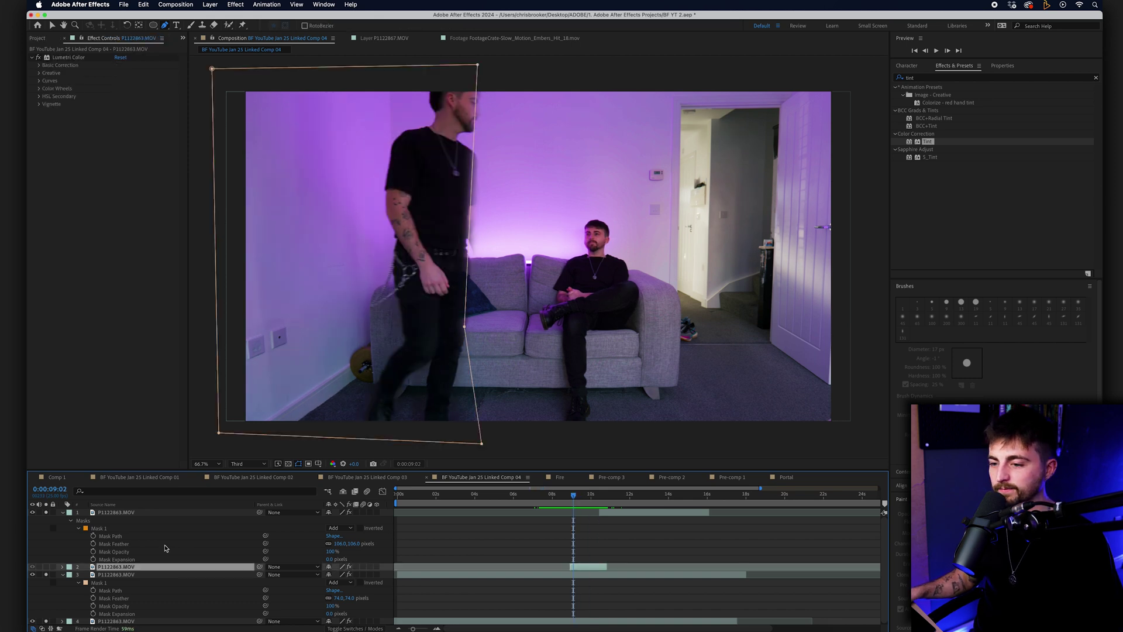
click(63, 512)
click(46, 520)
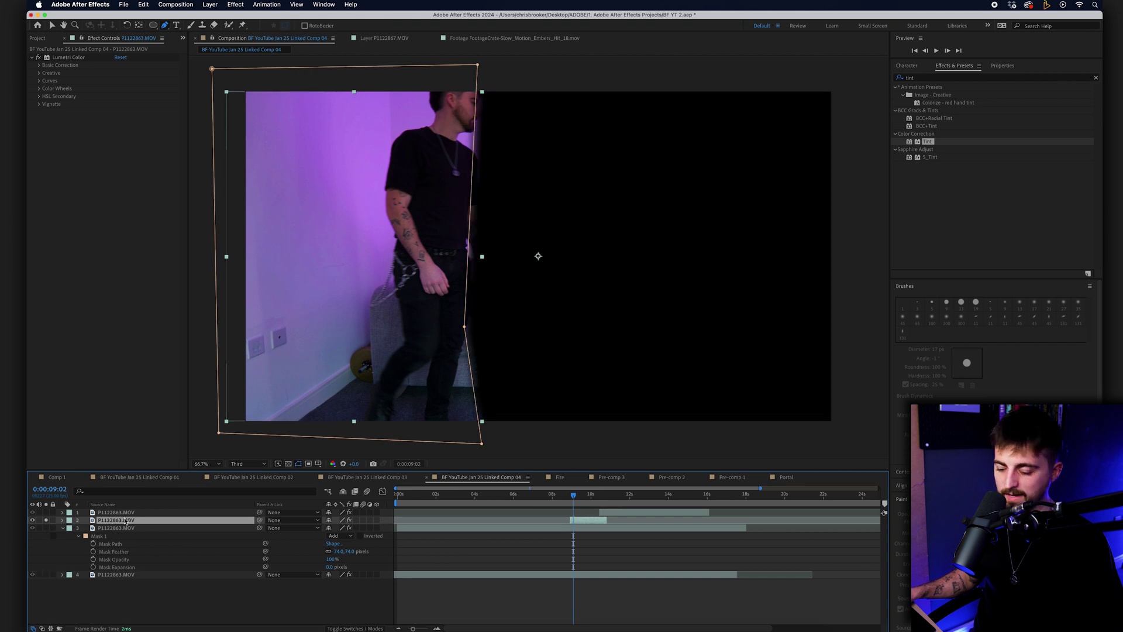
key(m)
click(102, 528)
key(Delete)
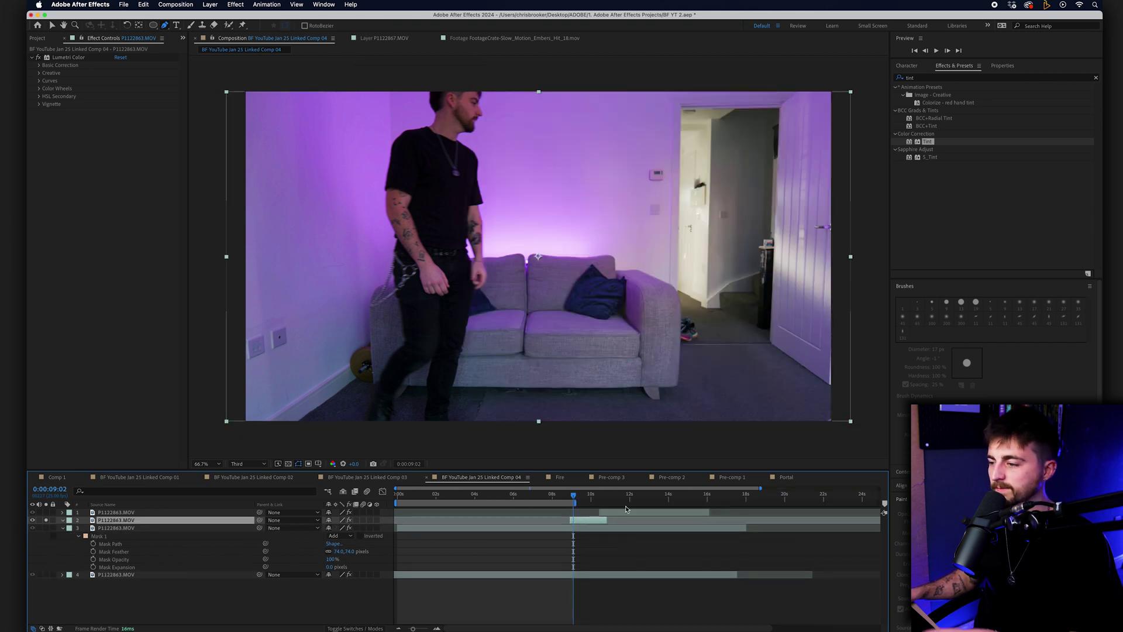
Return to the man beside the sofa, pick the Roto Brush tool and set preview resolution to Full
drag(582, 497, 588, 502)
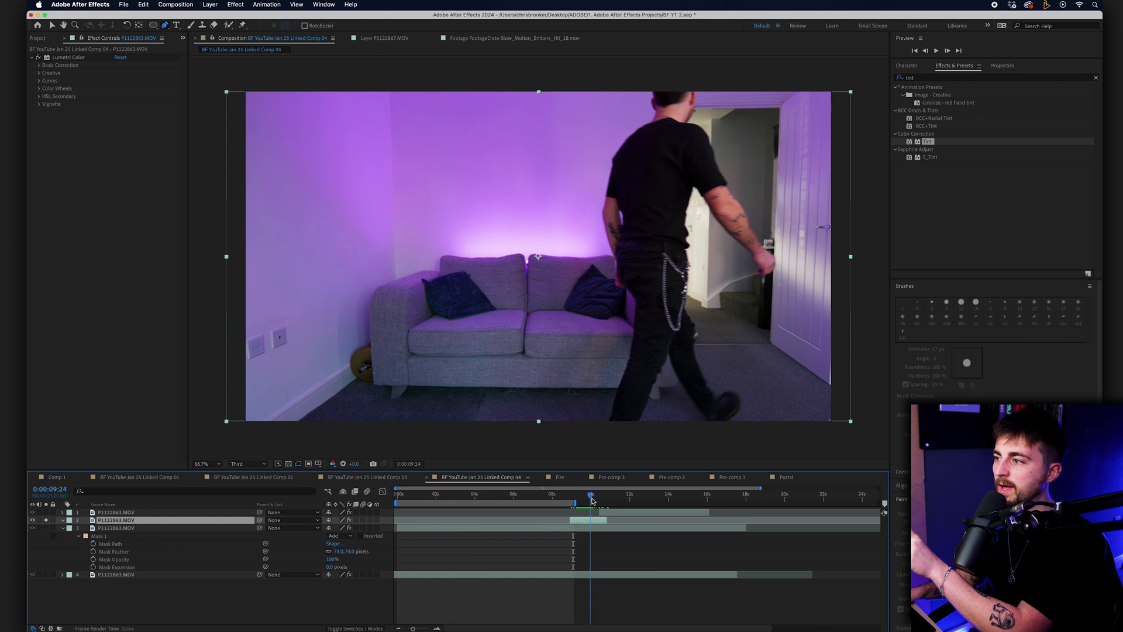
drag(591, 500, 559, 499)
scroll(571, 500, up, 5)
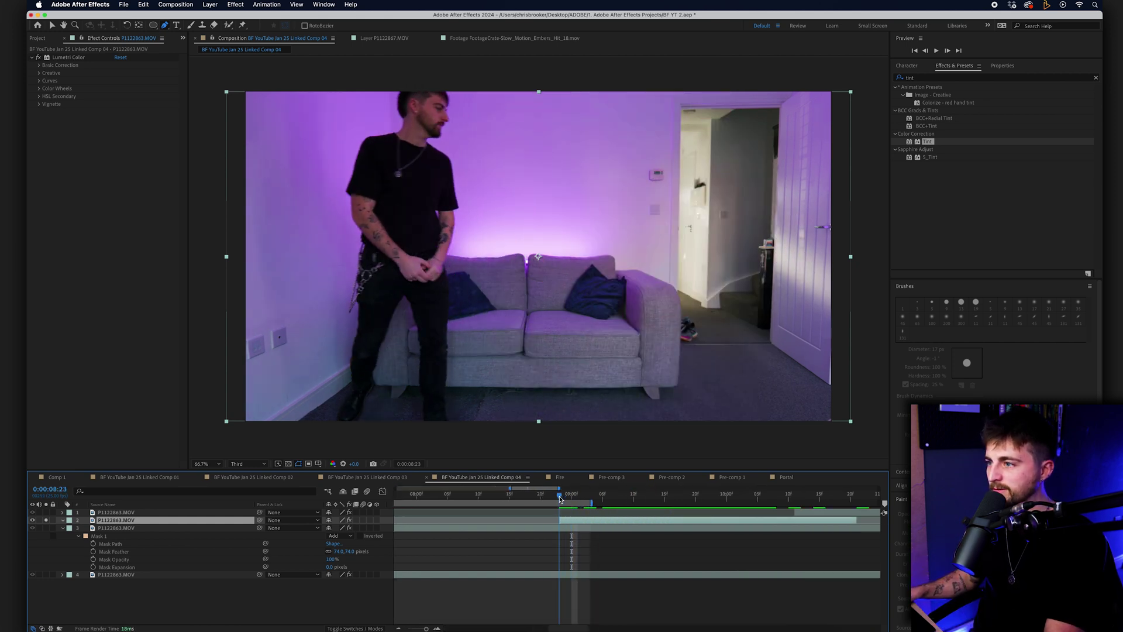
click(229, 26)
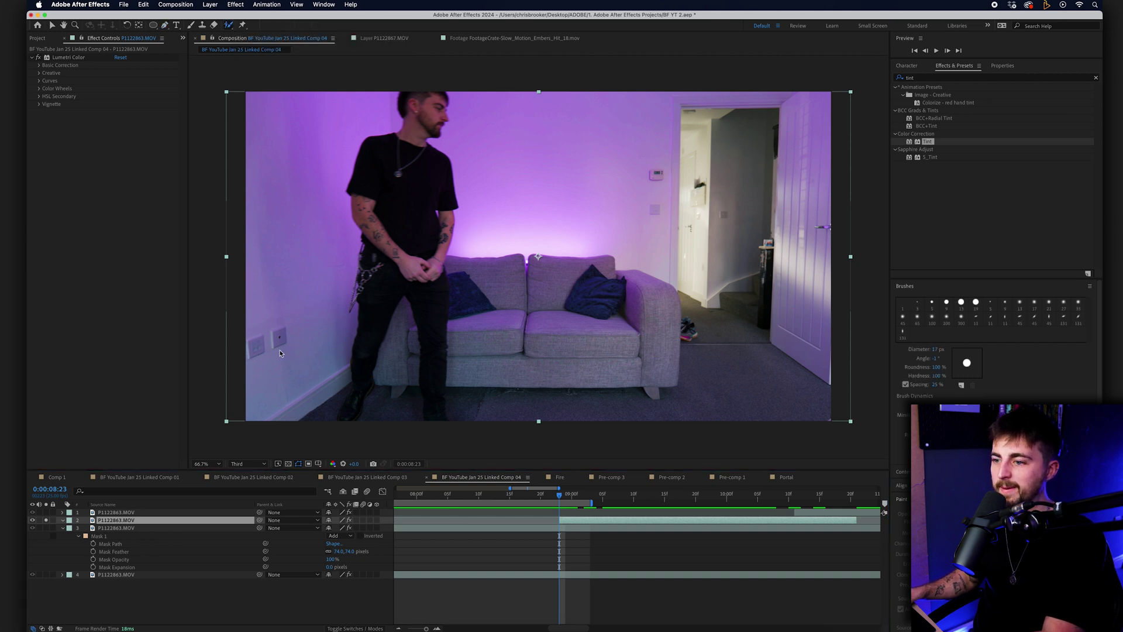
click(248, 465)
click(241, 486)
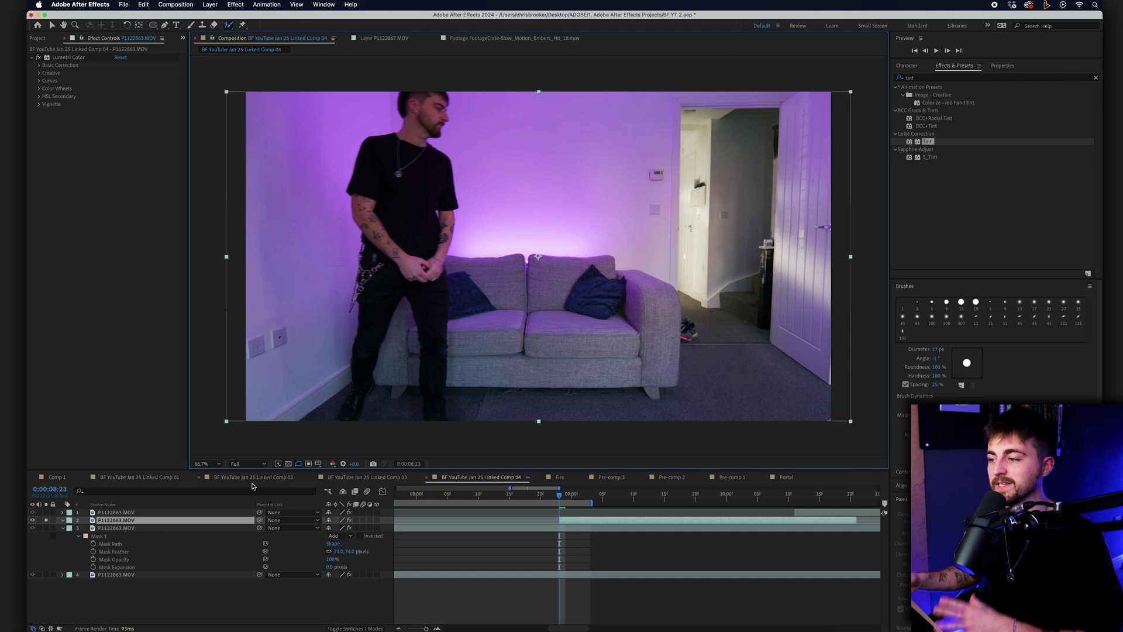
In the Layer panel, Roto Brush the standing man and subtract background beside his left leg
double_click(404, 217)
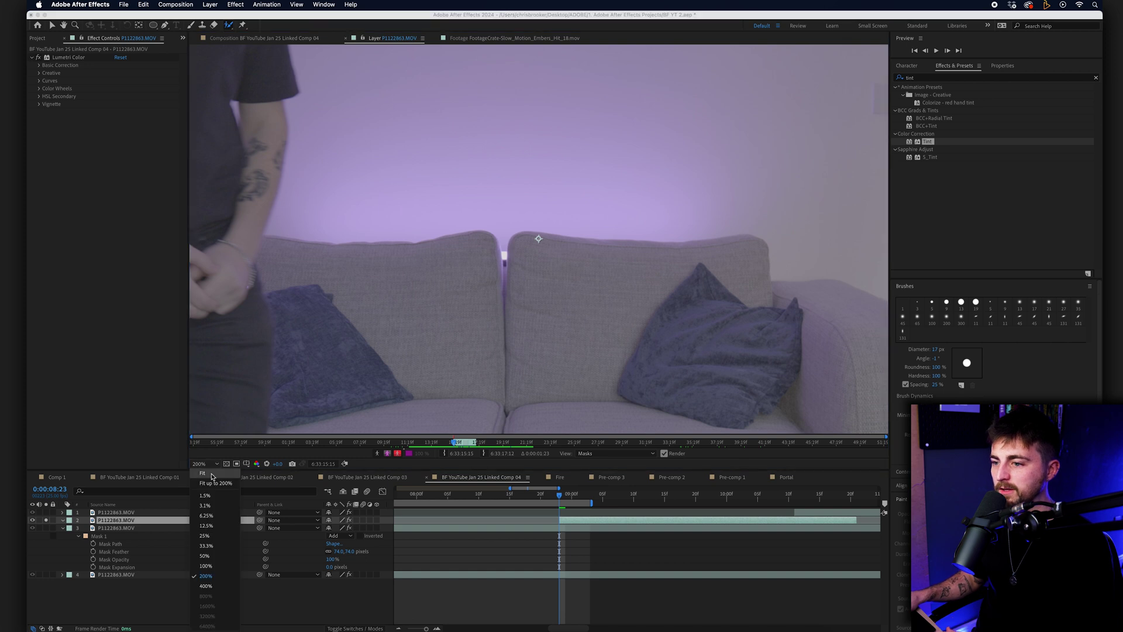
key(shift+slash)
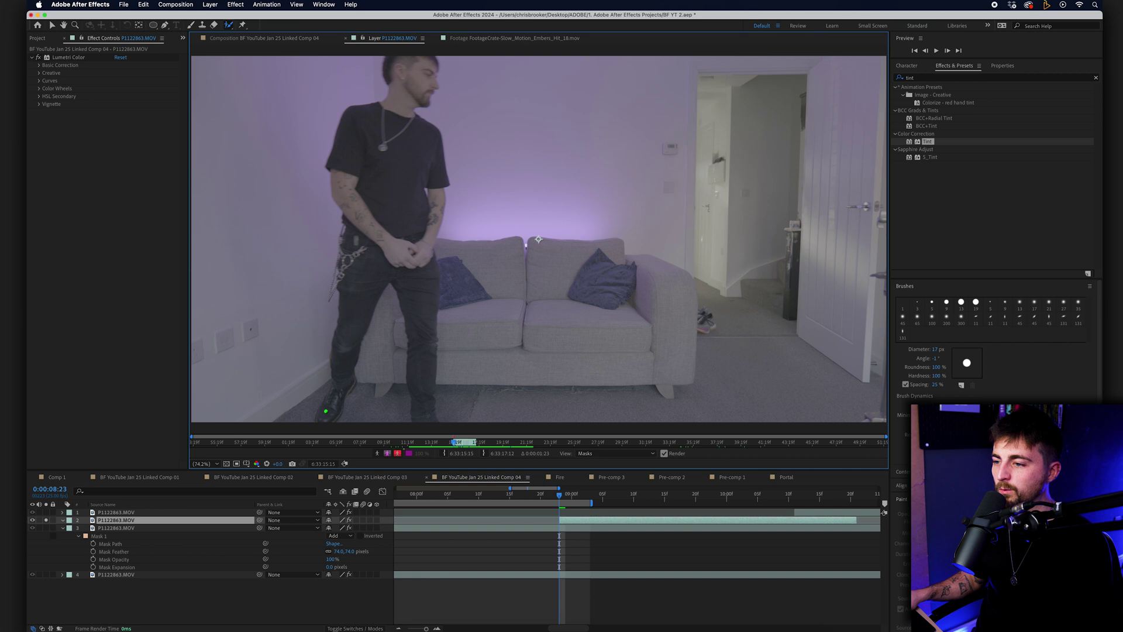
drag(323, 416, 344, 341)
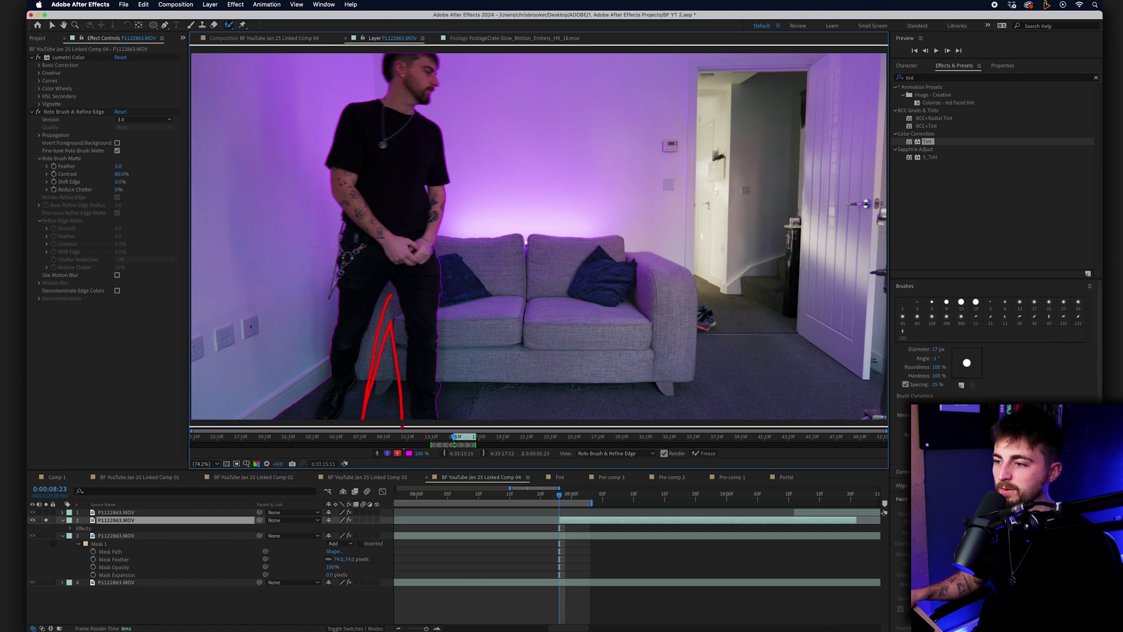
drag(326, 374, 300, 438)
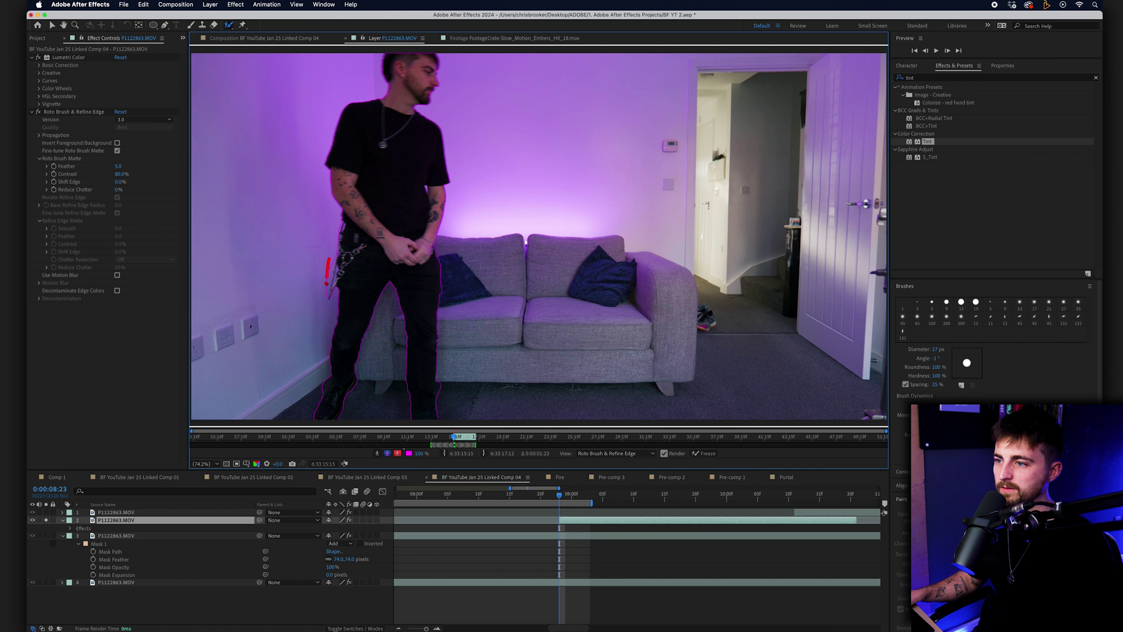
drag(326, 284, 320, 314)
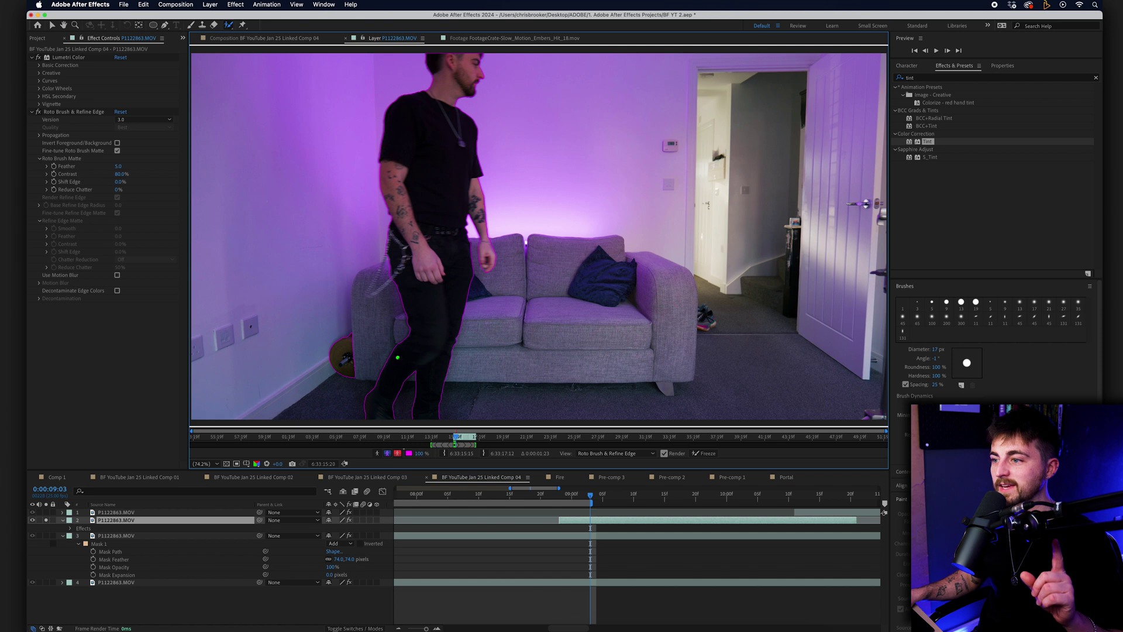
Erase background from the roto matte along the man's left leg and hip near 9 seconds, then preview the result
drag(600, 498, 568, 498)
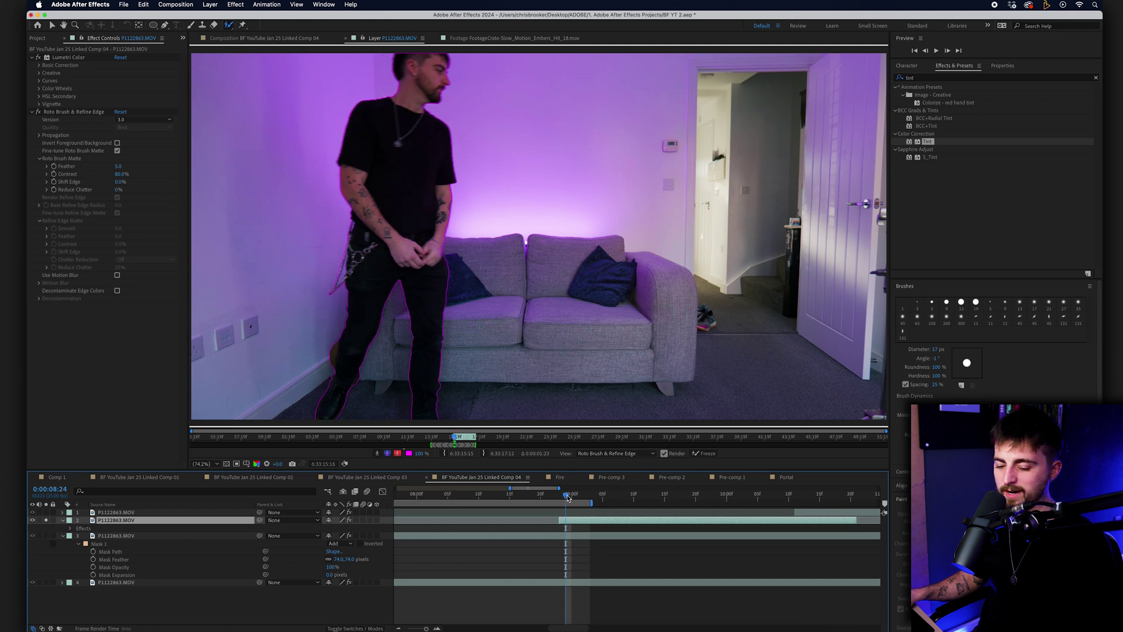
drag(337, 335, 330, 374)
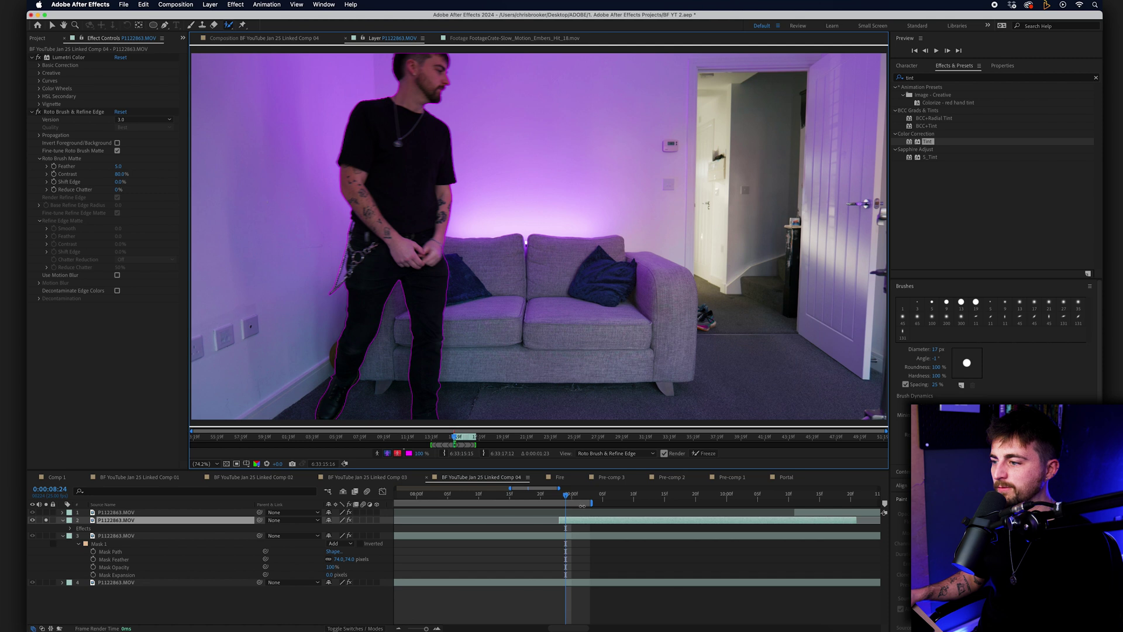
drag(566, 497, 569, 498)
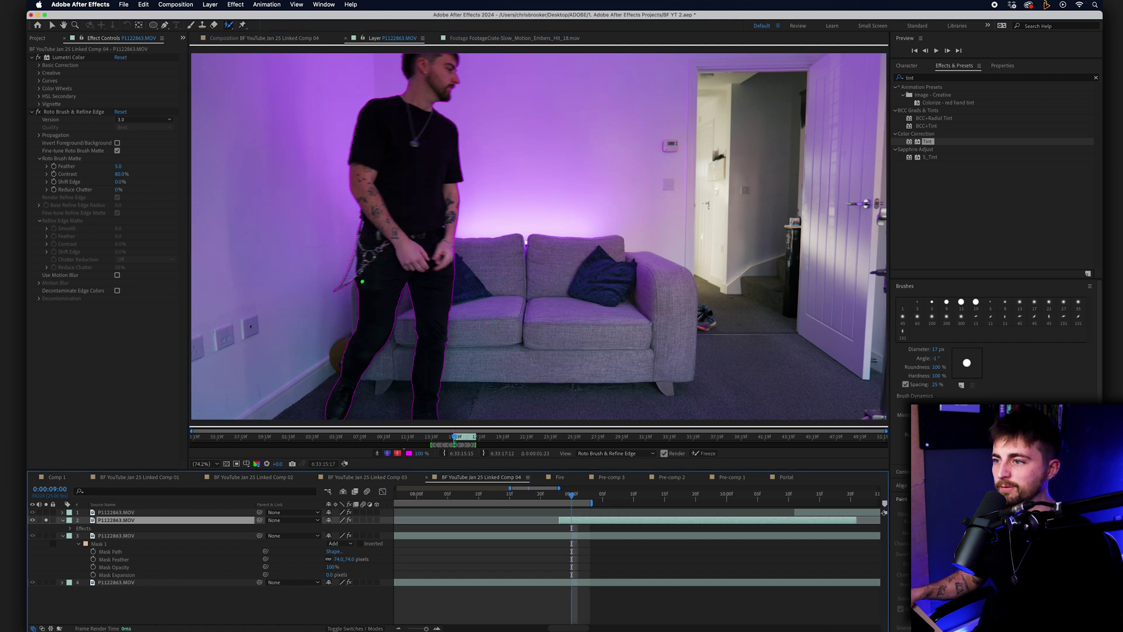
drag(355, 268, 354, 272)
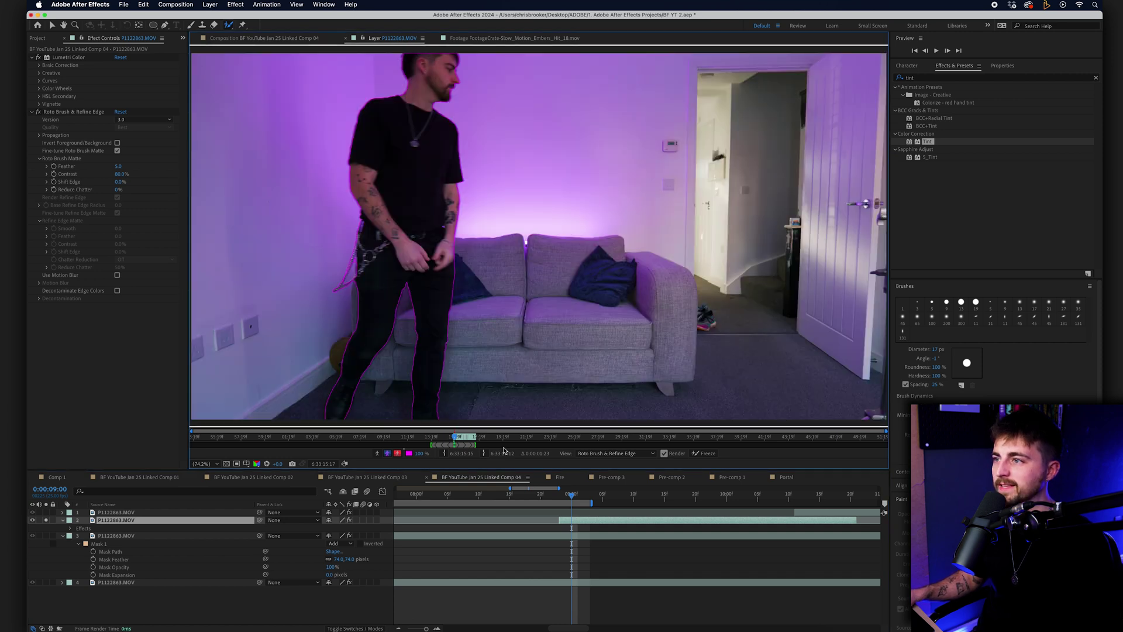
key(space)
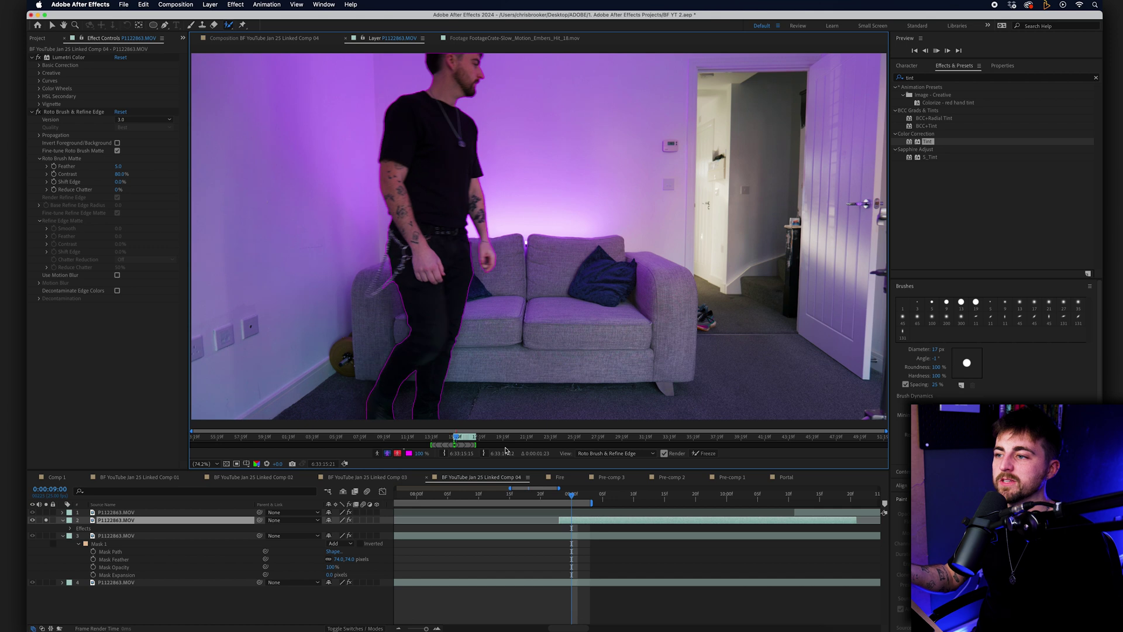
key(space)
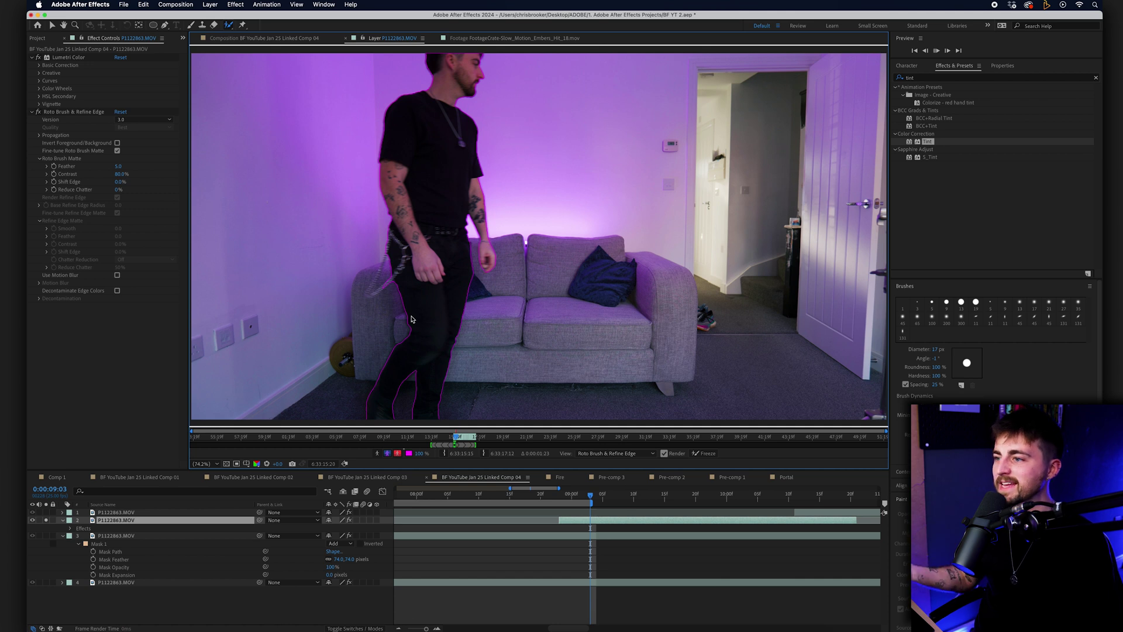
key(space)
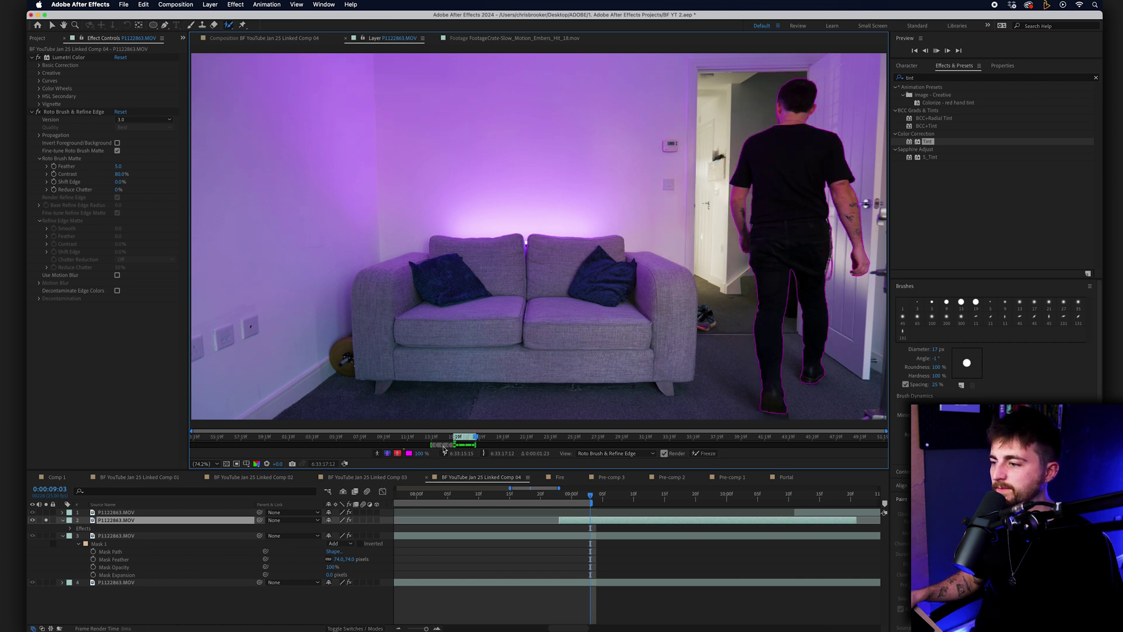
Preview the cut-out with the red matte overlay from 8:20, then return to the composition with the Selection tool
key(space)
click(397, 453)
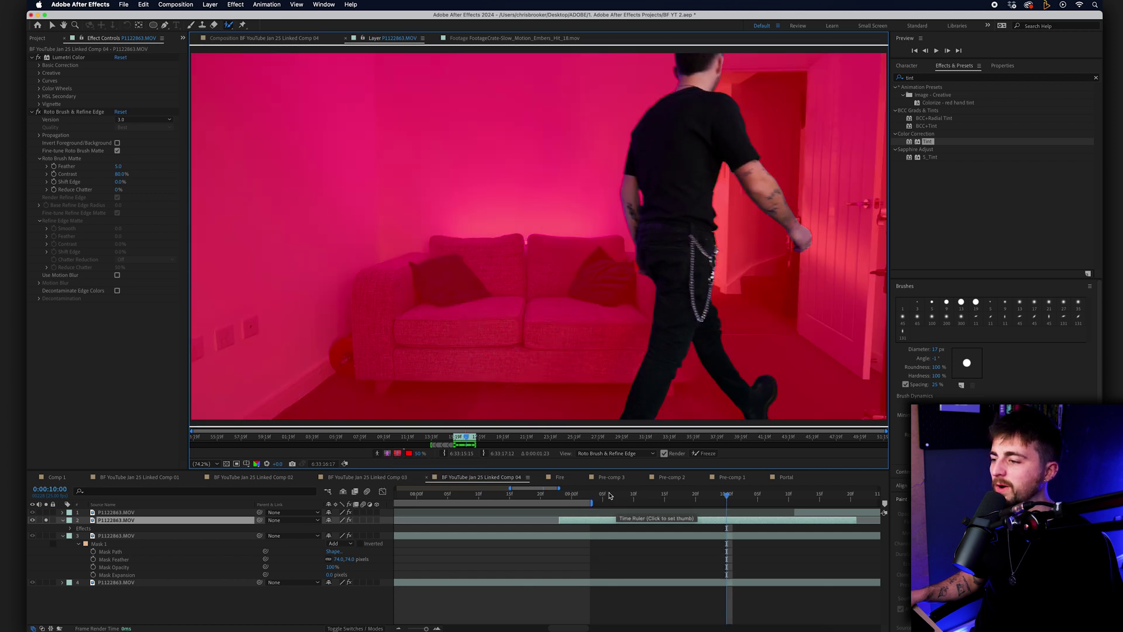
drag(611, 495, 546, 496)
key(minus)
key(space)
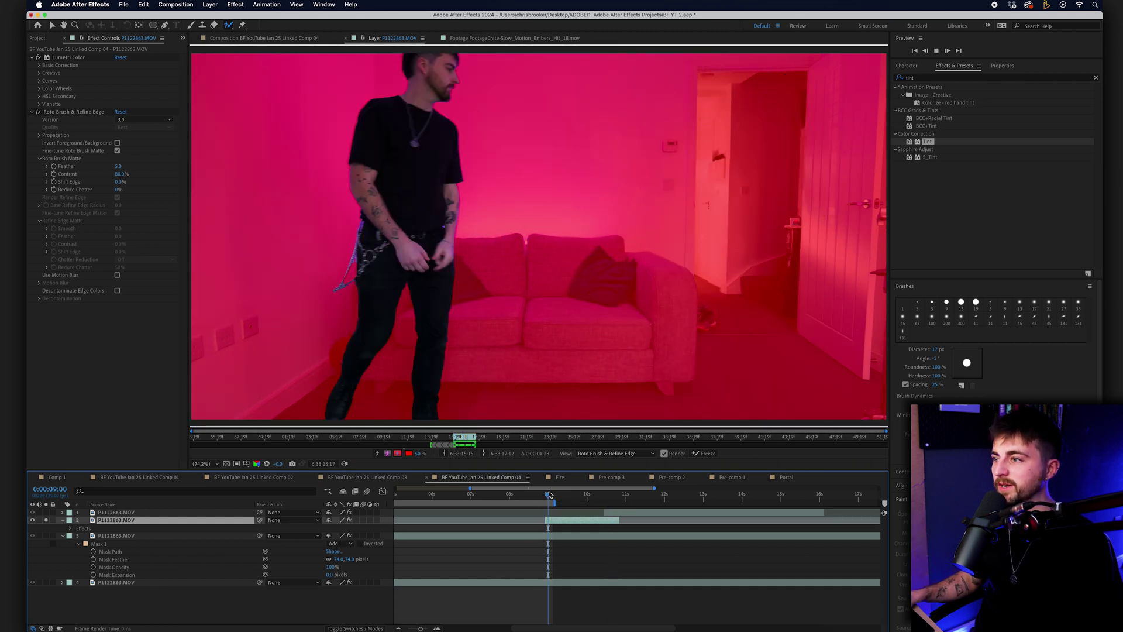
key(space)
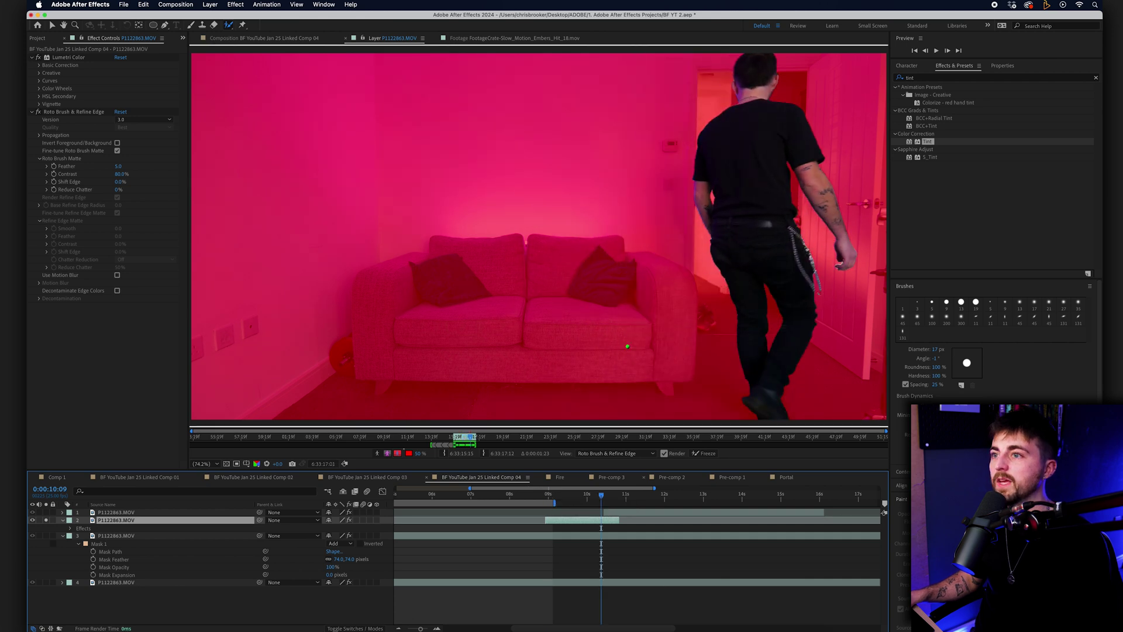
click(264, 38)
click(50, 26)
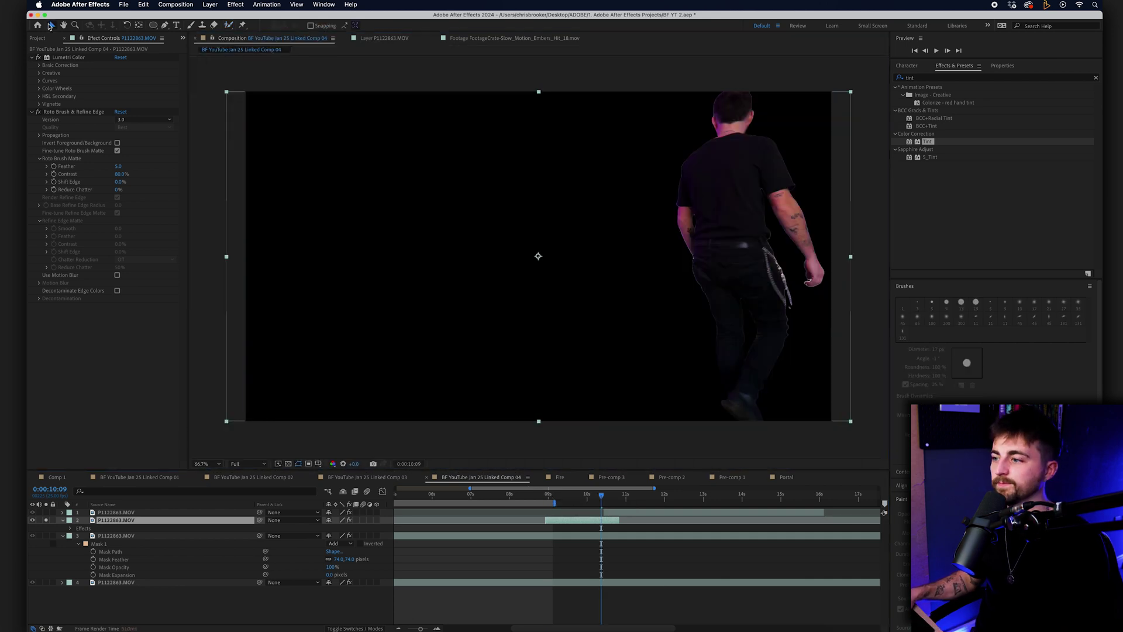
Deselect the roto layer, extend the work area to about 16 seconds, and preview the composite
click(50, 522)
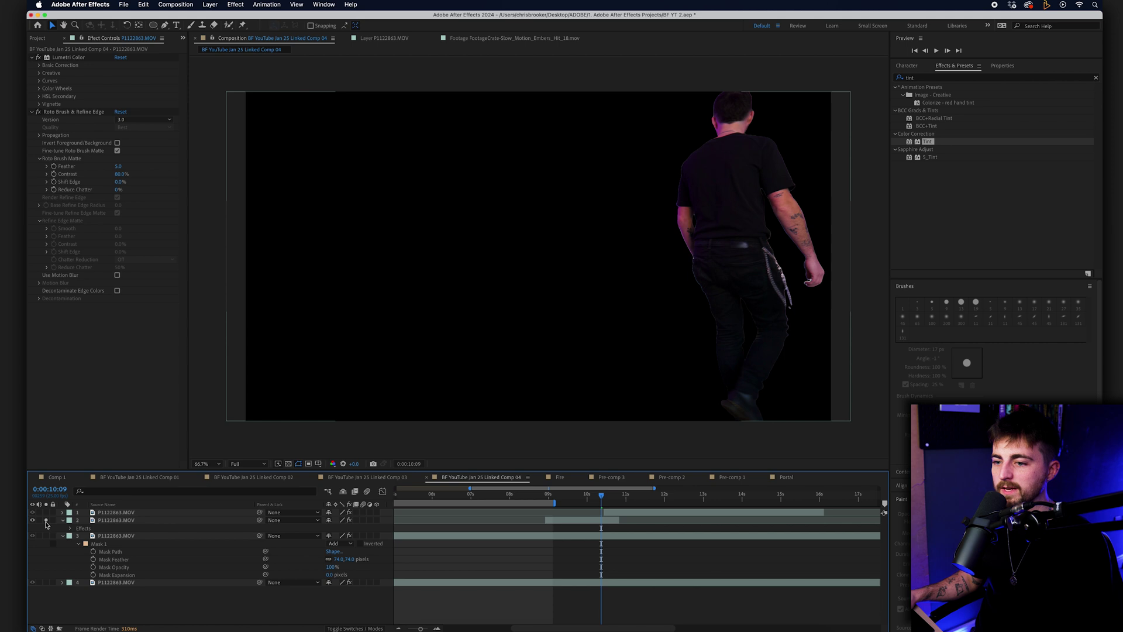
click(520, 495)
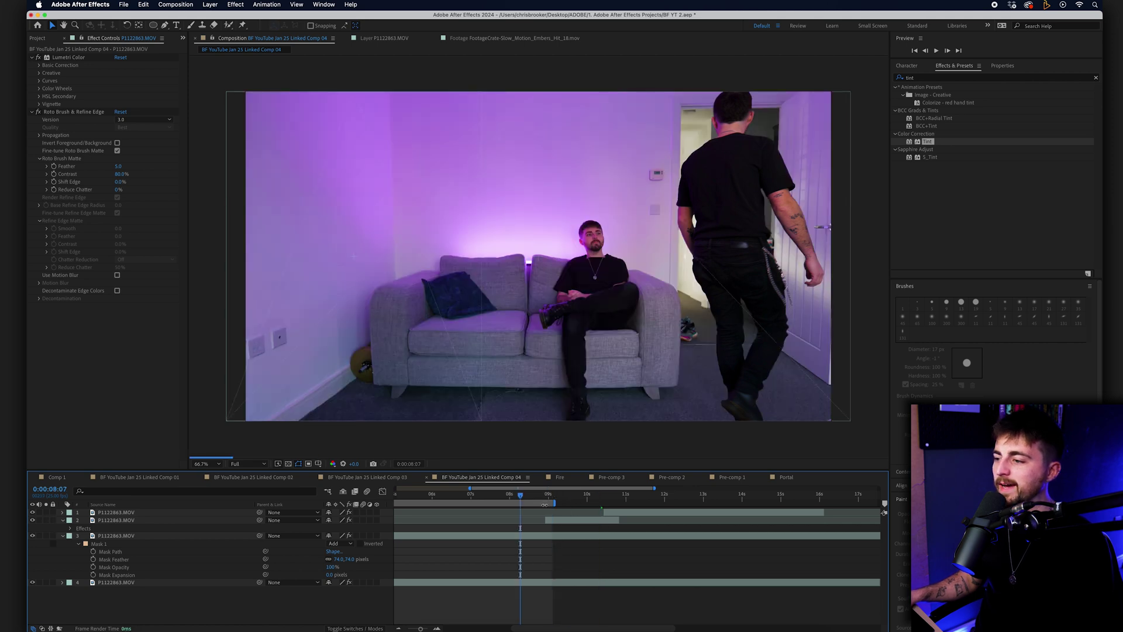
drag(554, 502, 822, 504)
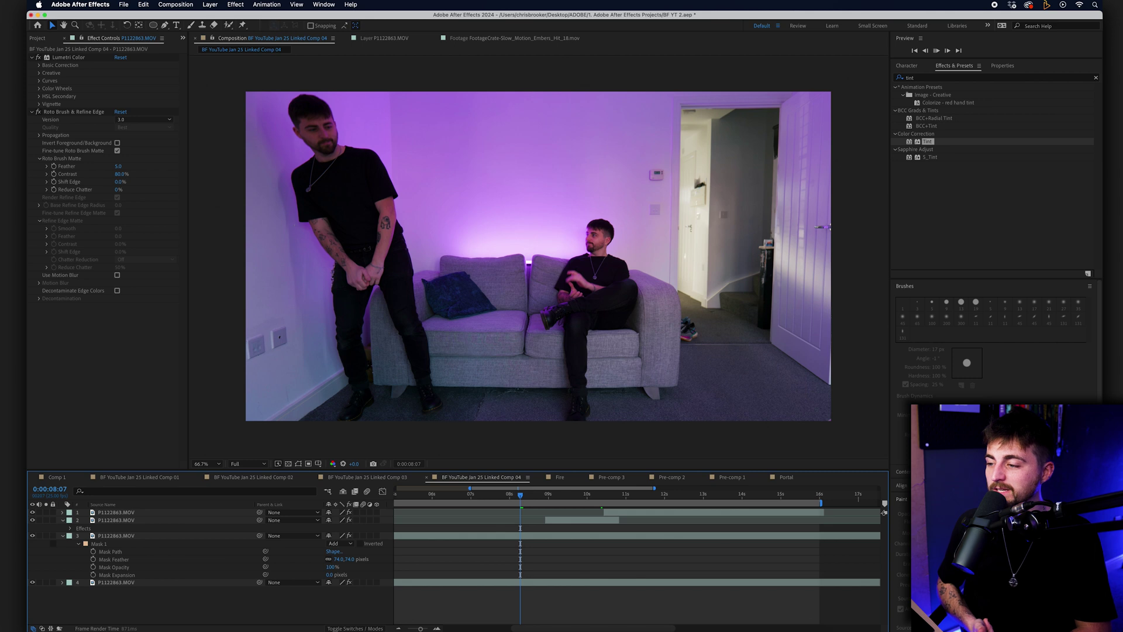
key(space)
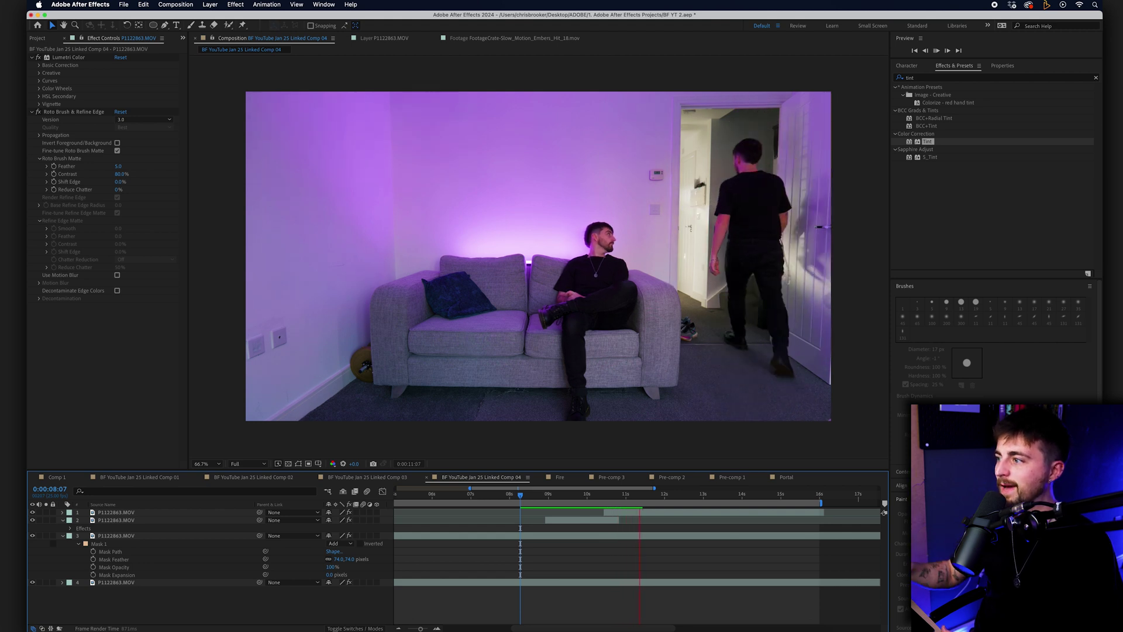
key(space)
Replay the walk-through from 8:24 and 9:15, stopping at 10:21 and returning to 10:03
click(547, 495)
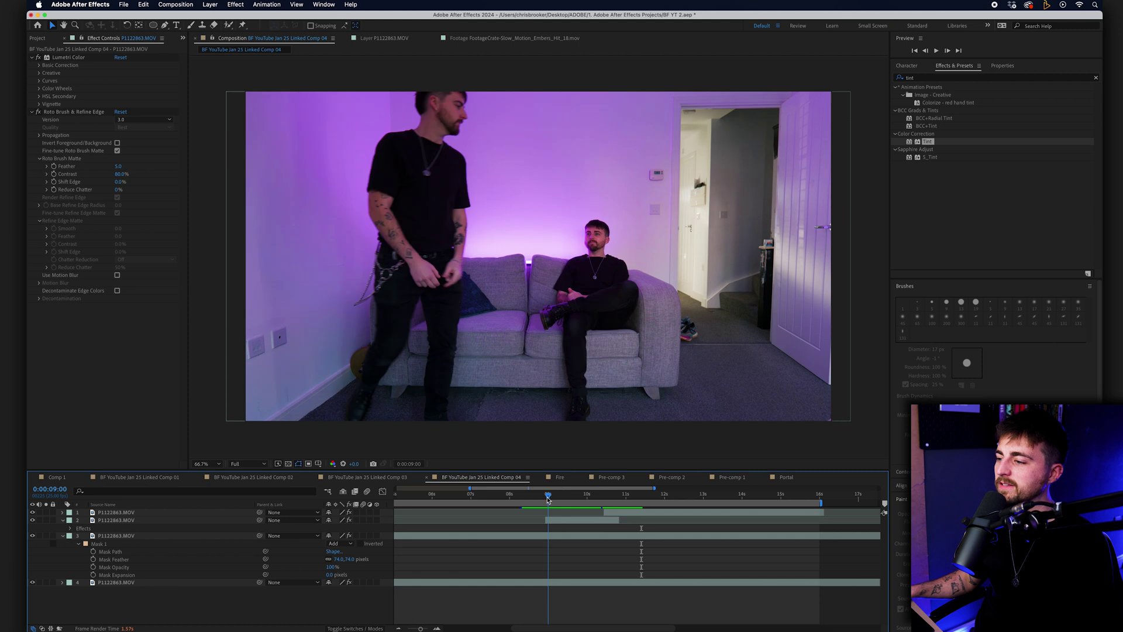
key(space)
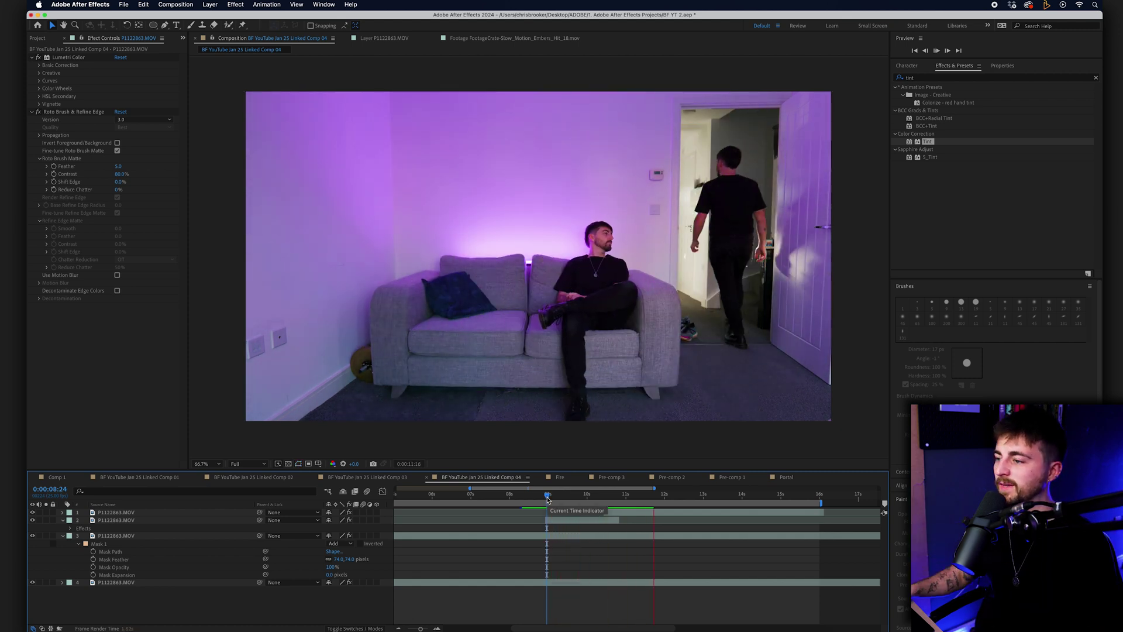
drag(548, 498, 572, 497)
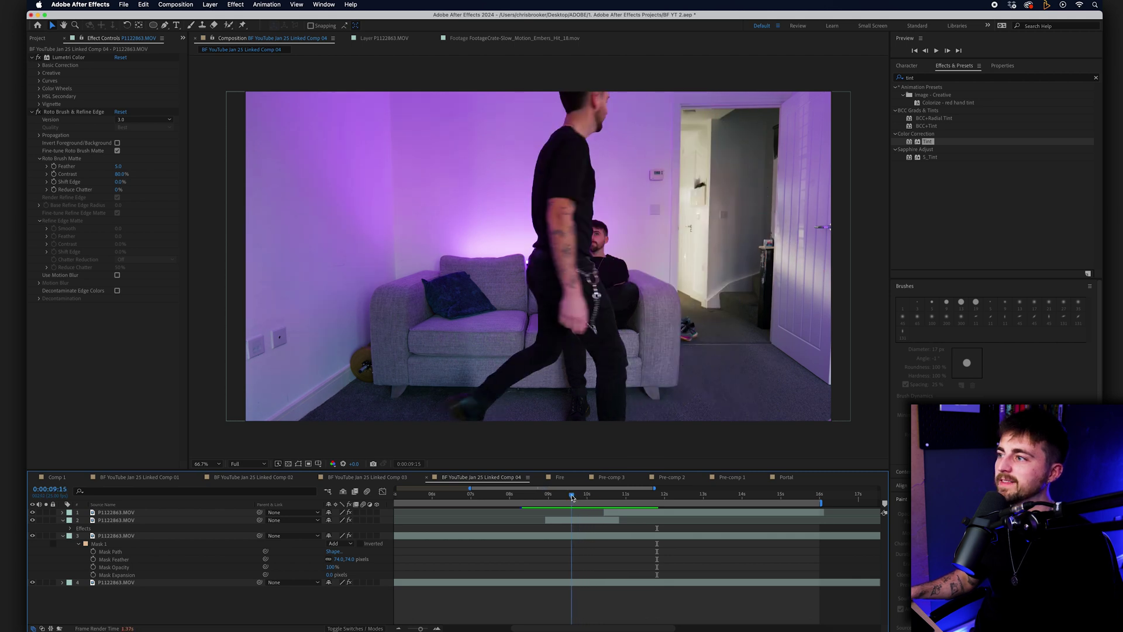
key(space)
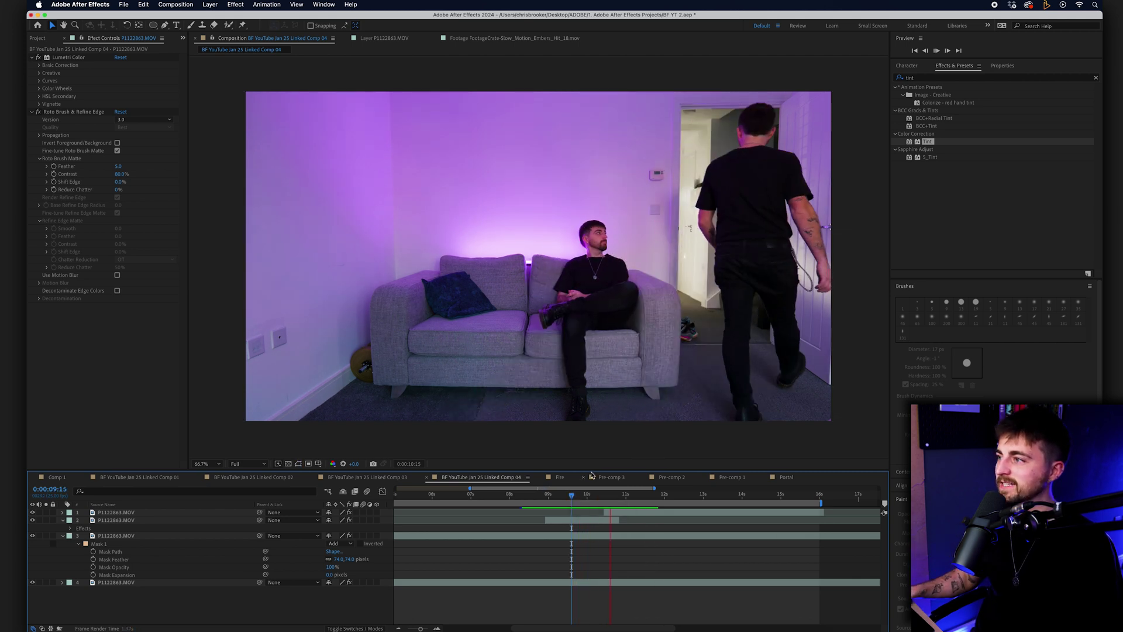
key(space)
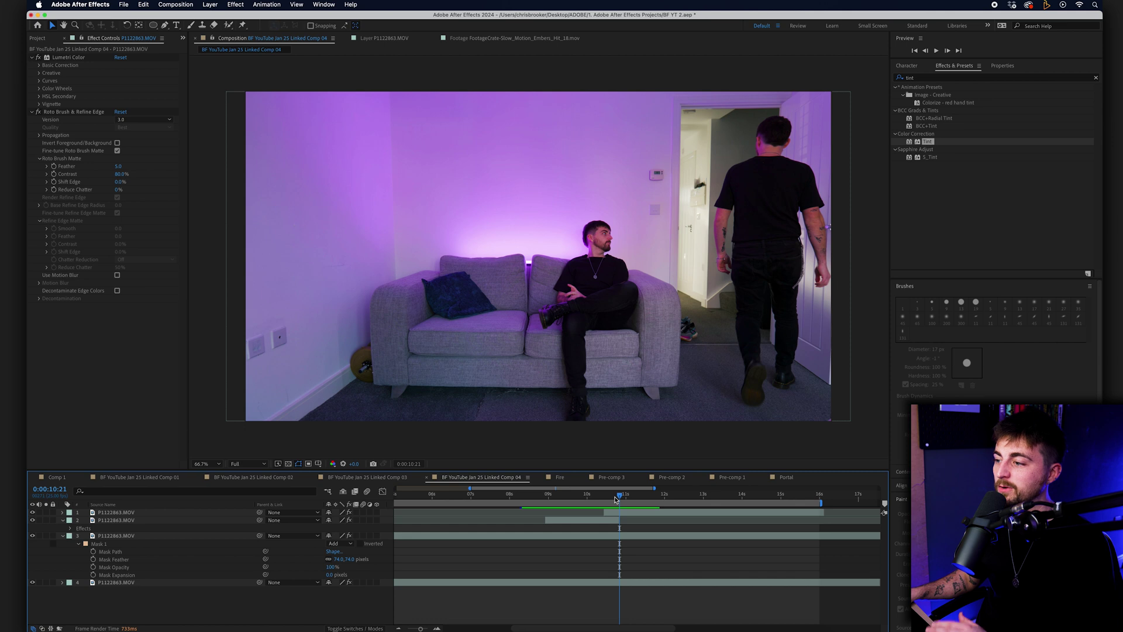
drag(619, 498, 584, 497)
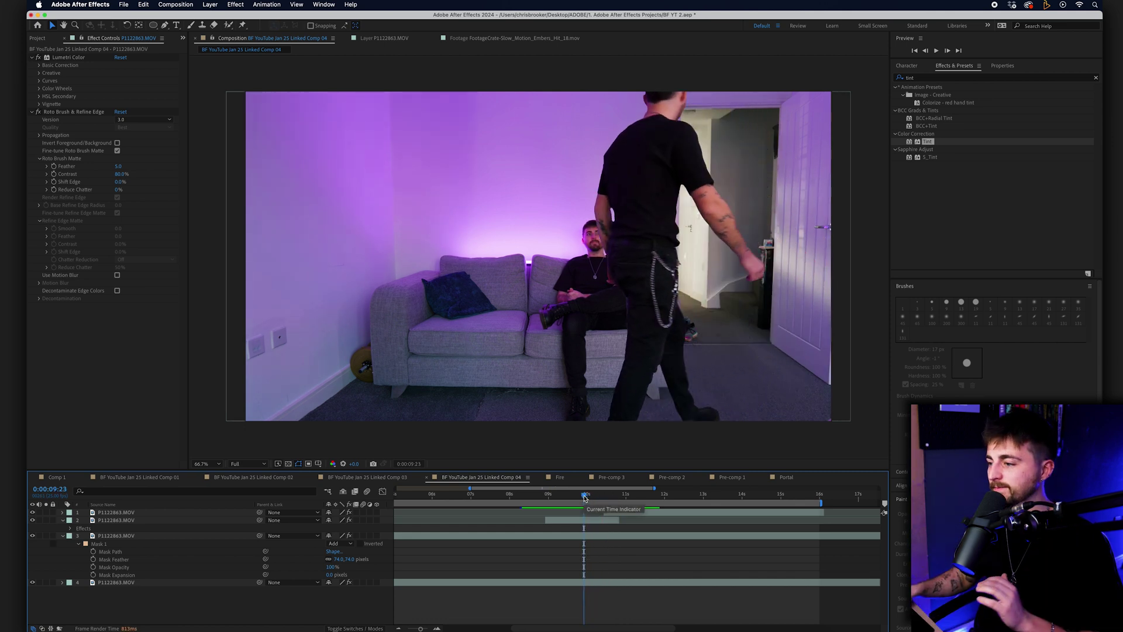
Trim the top take to start at 0:00:09:23 and step back to 0:00:09:19
click(618, 513)
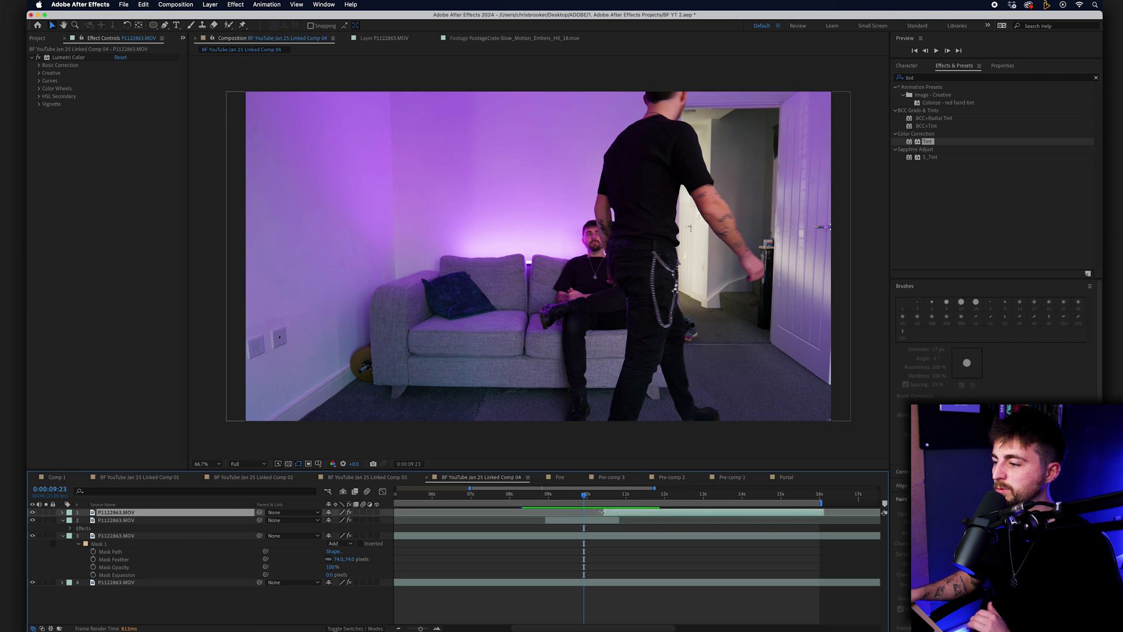
drag(591, 512, 581, 513)
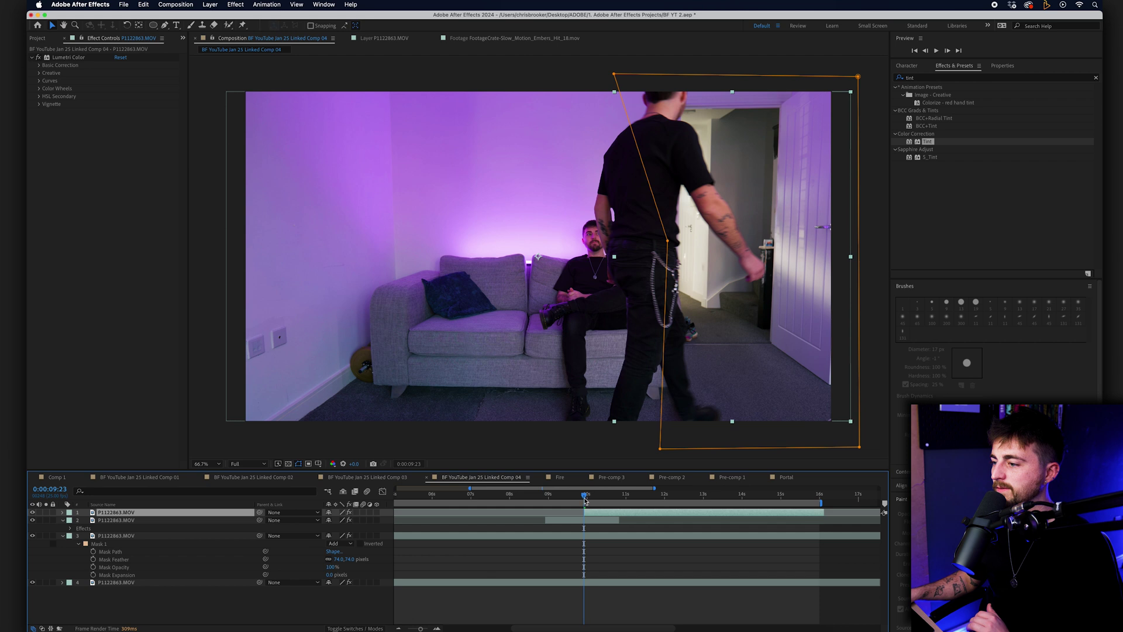
drag(584, 500, 586, 500)
key(Page_Up)
key(Page_Up)
key(Page_Up)
key(Page_Up)
key(Page_Up)
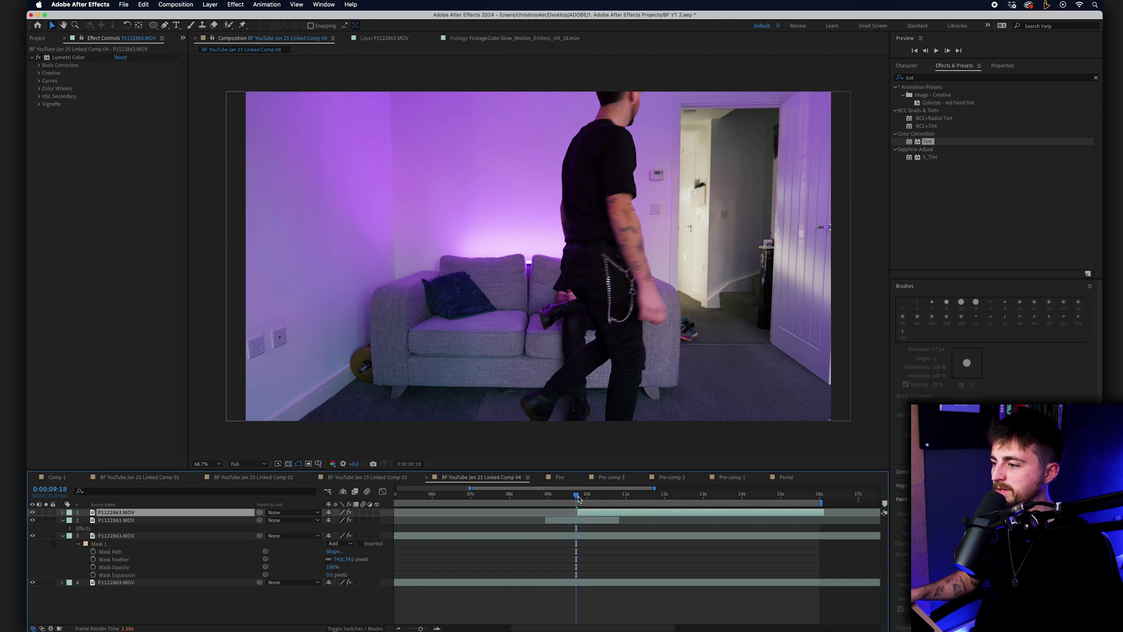
drag(576, 501, 578, 500)
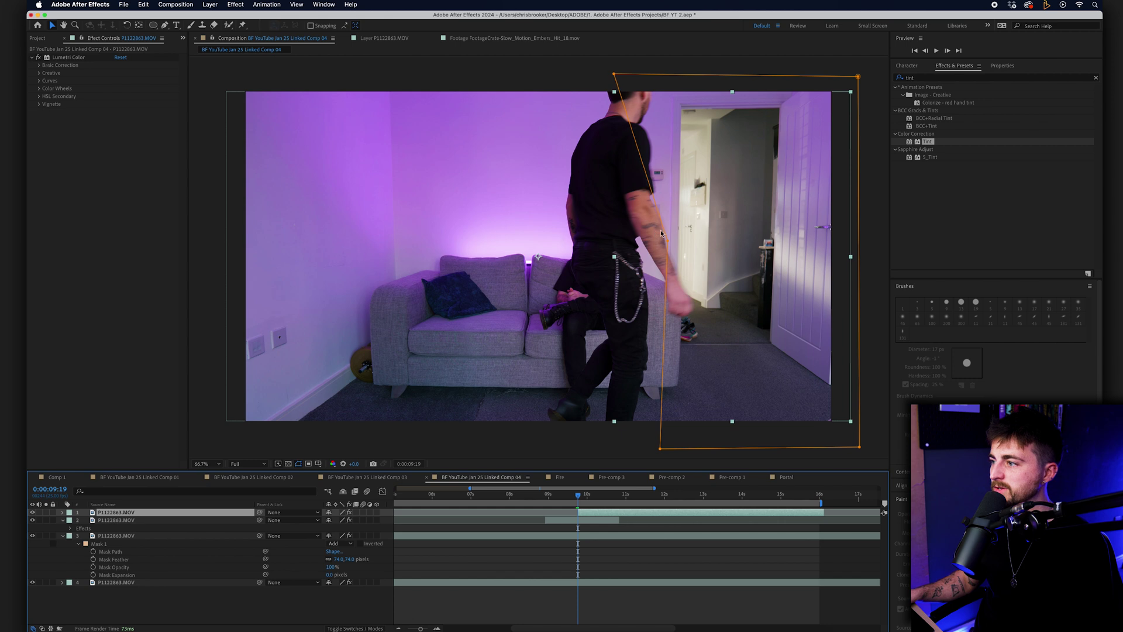
Widen the top take's mask around the man and start Mask Path keyframing
drag(668, 245, 620, 248)
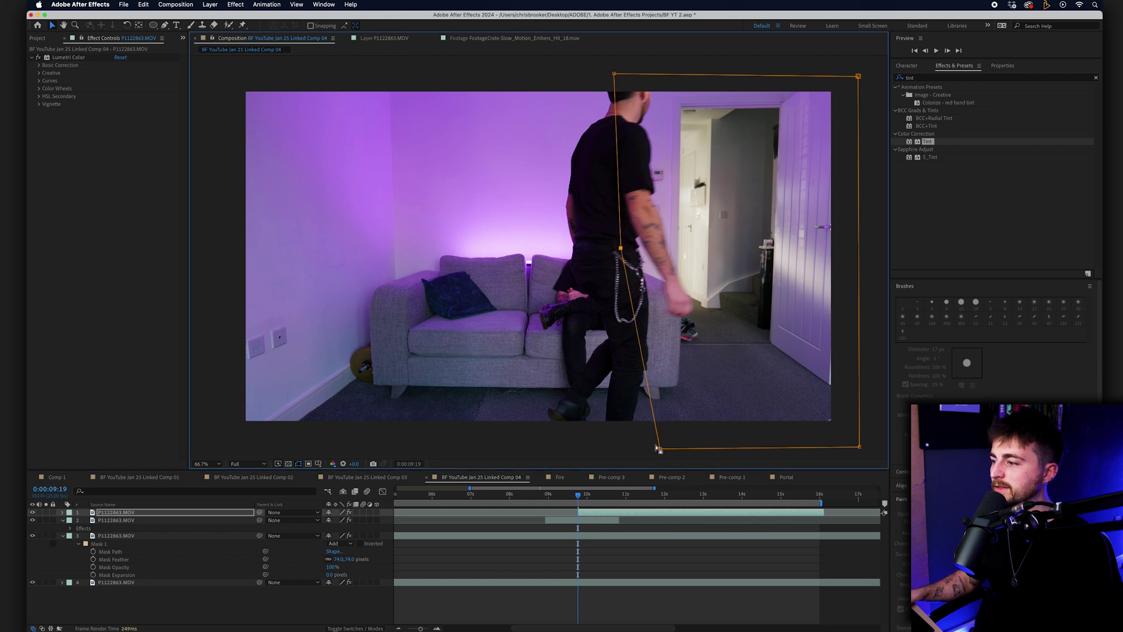
drag(658, 449, 619, 453)
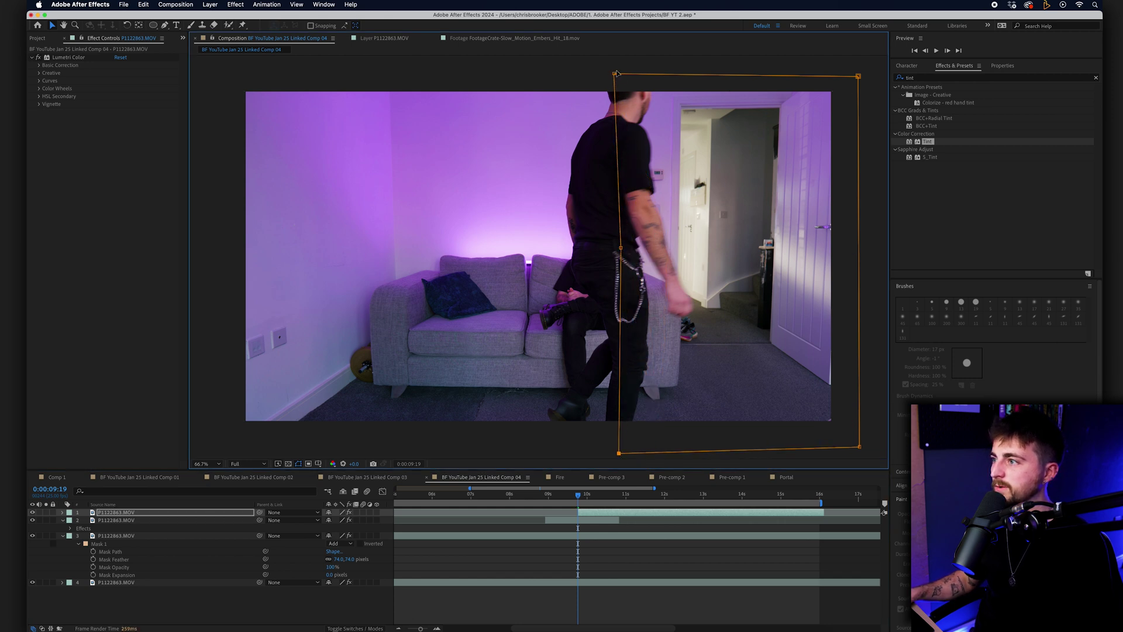
drag(615, 74, 625, 74)
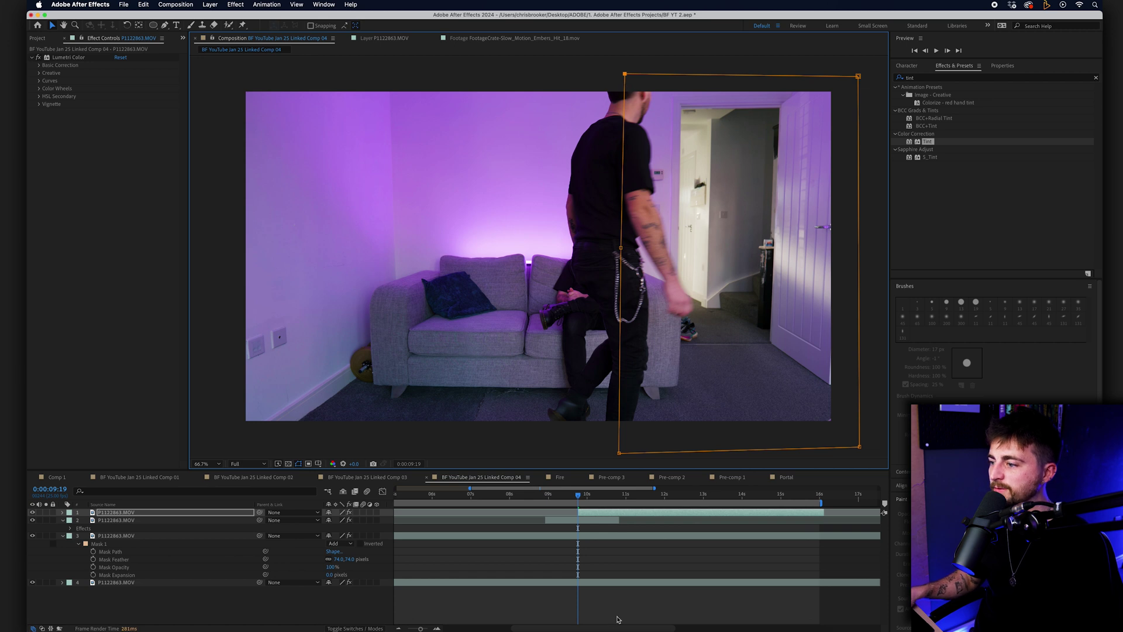
click(62, 511)
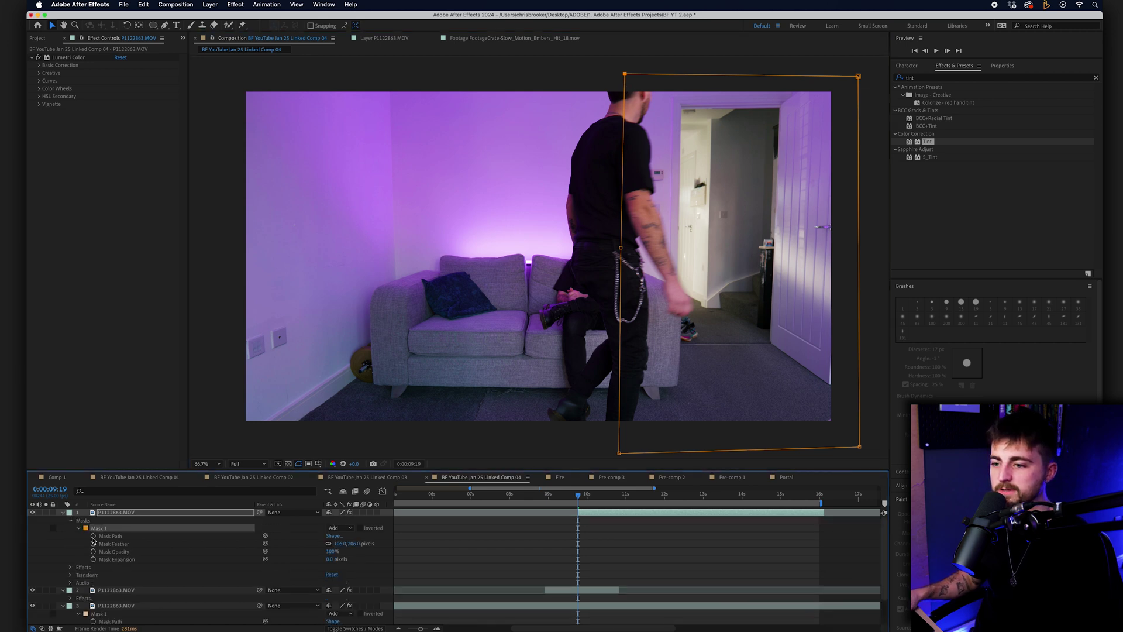
click(93, 535)
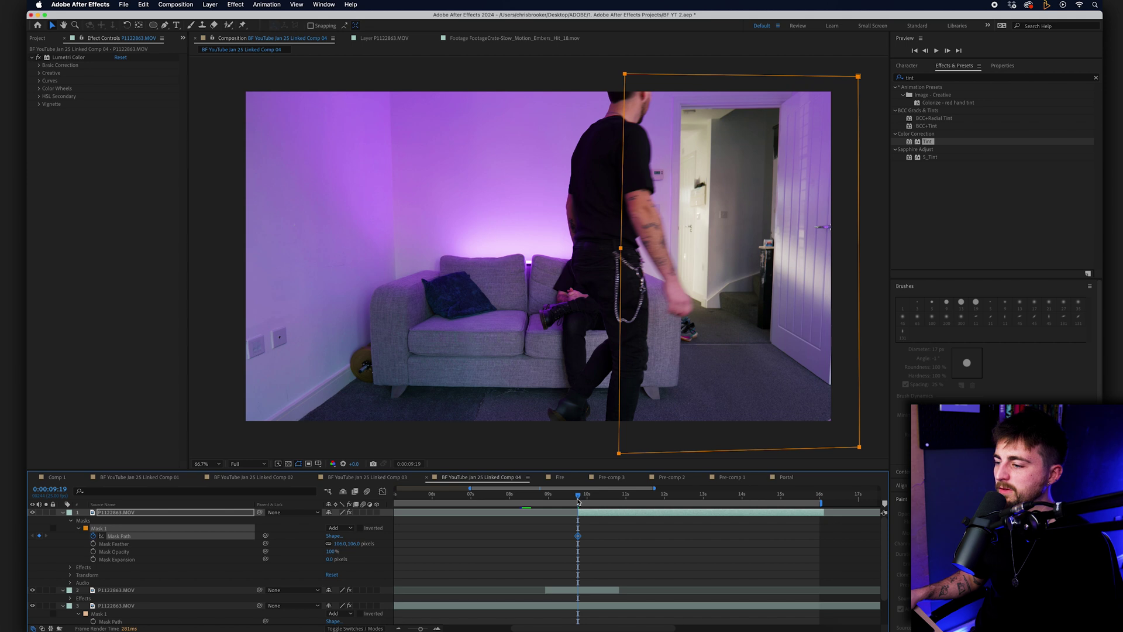
Keyframe the mask's left edge to follow the man at 9:24, 10:04, 10:06 and 10:11
drag(578, 501, 586, 501)
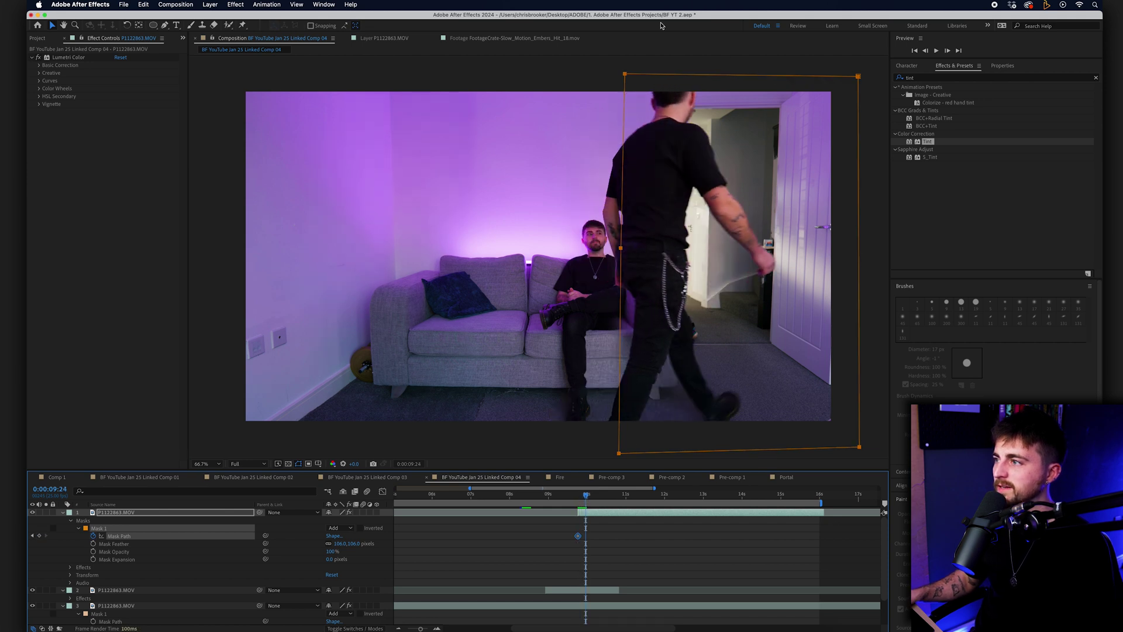
drag(624, 74, 668, 74)
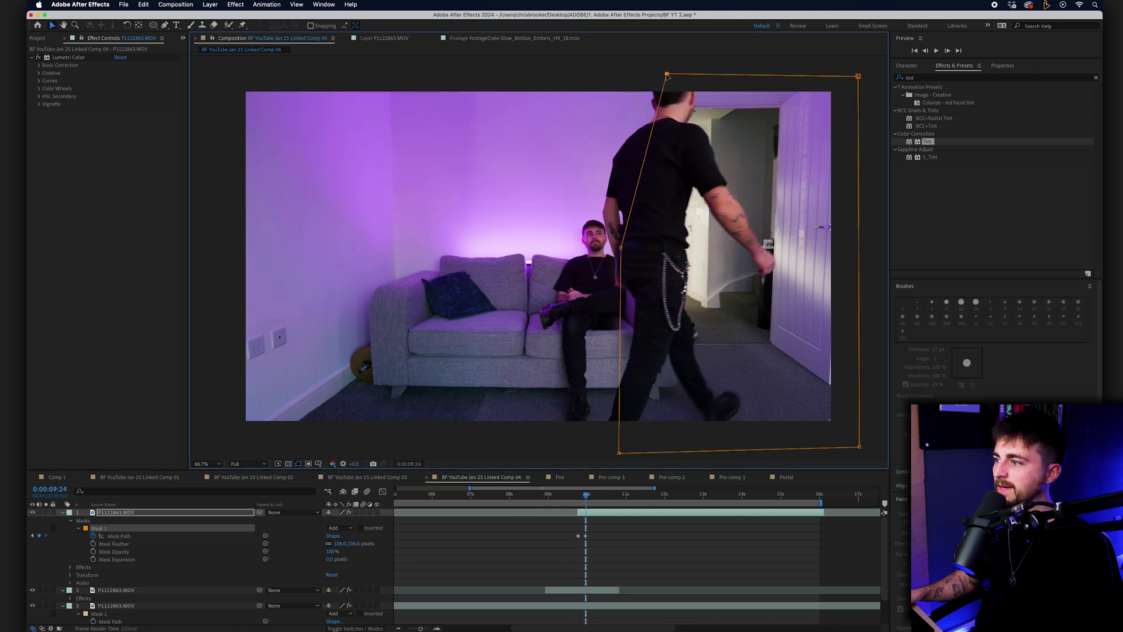
drag(620, 249, 667, 249)
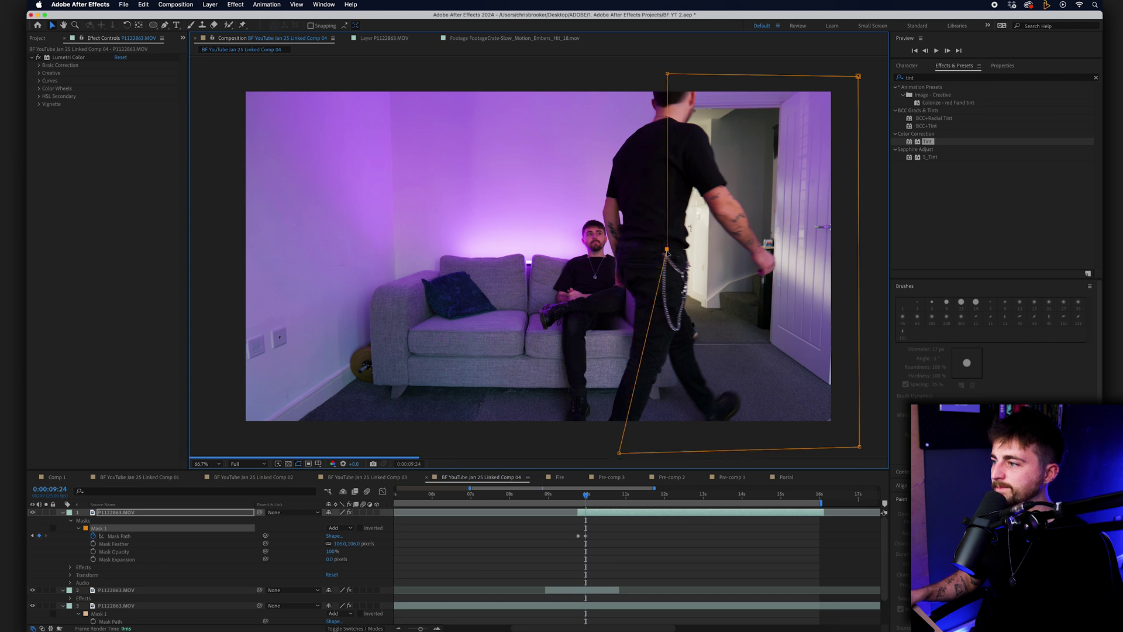
drag(585, 497, 592, 496)
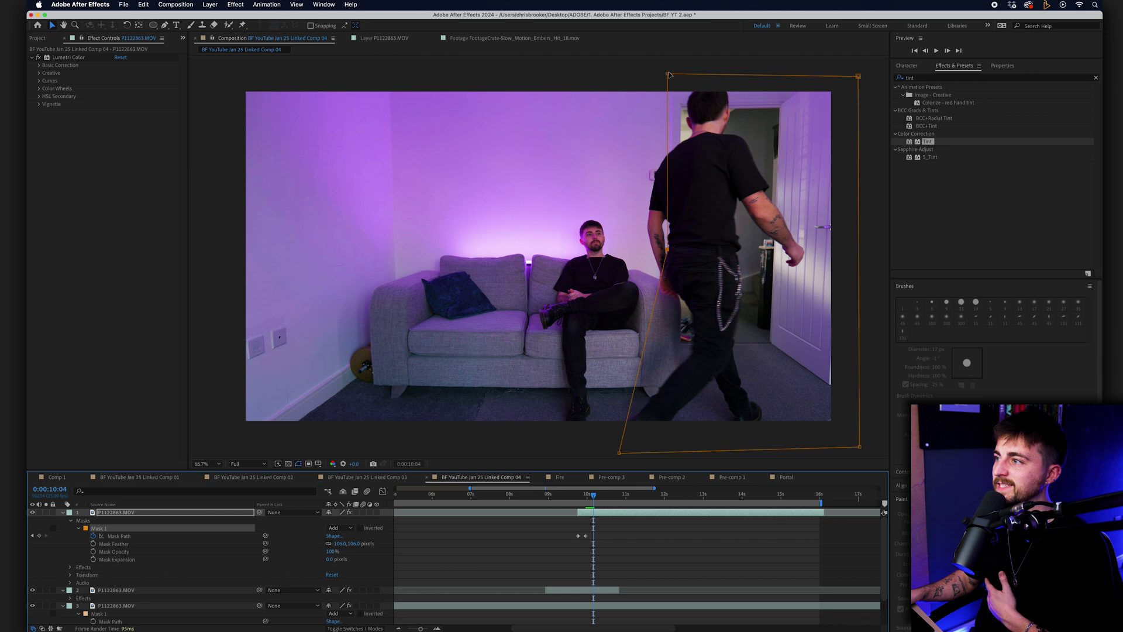
drag(667, 74, 677, 75)
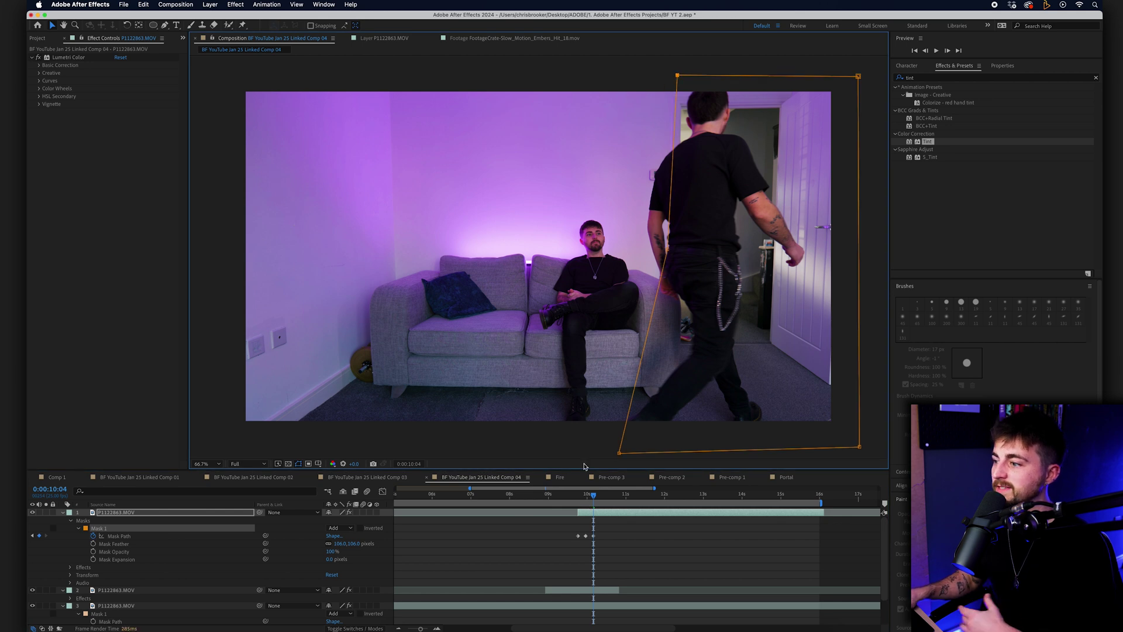
mouse_move(619, 452)
mouse_down()
mouse_move(646, 454)
mouse_move(627, 447)
mouse_up()
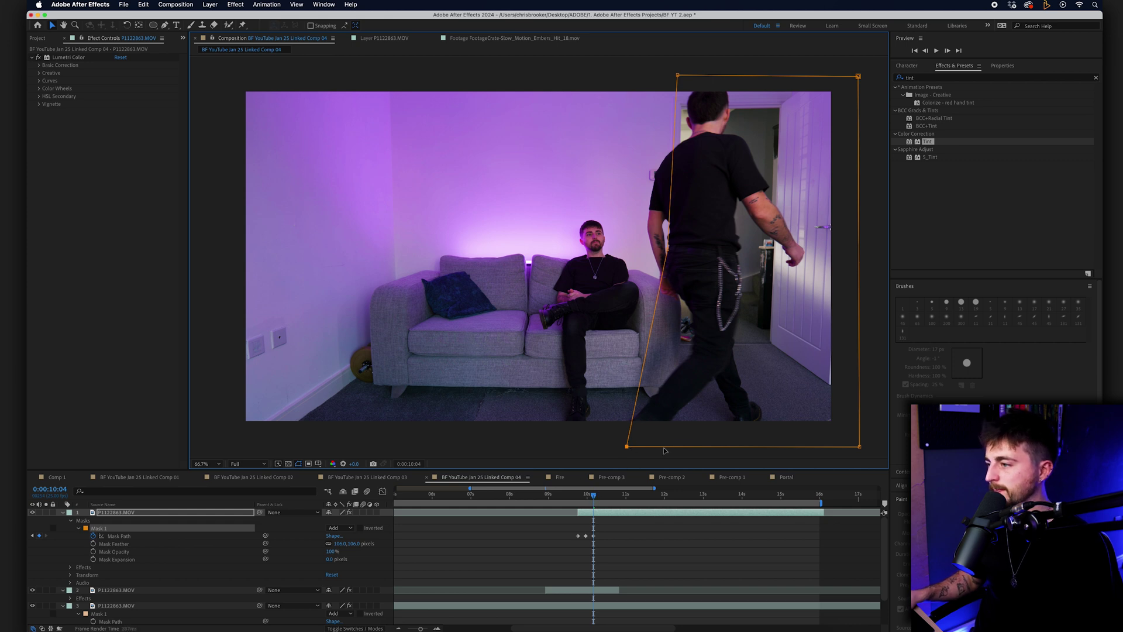
key(super+z)
click(596, 496)
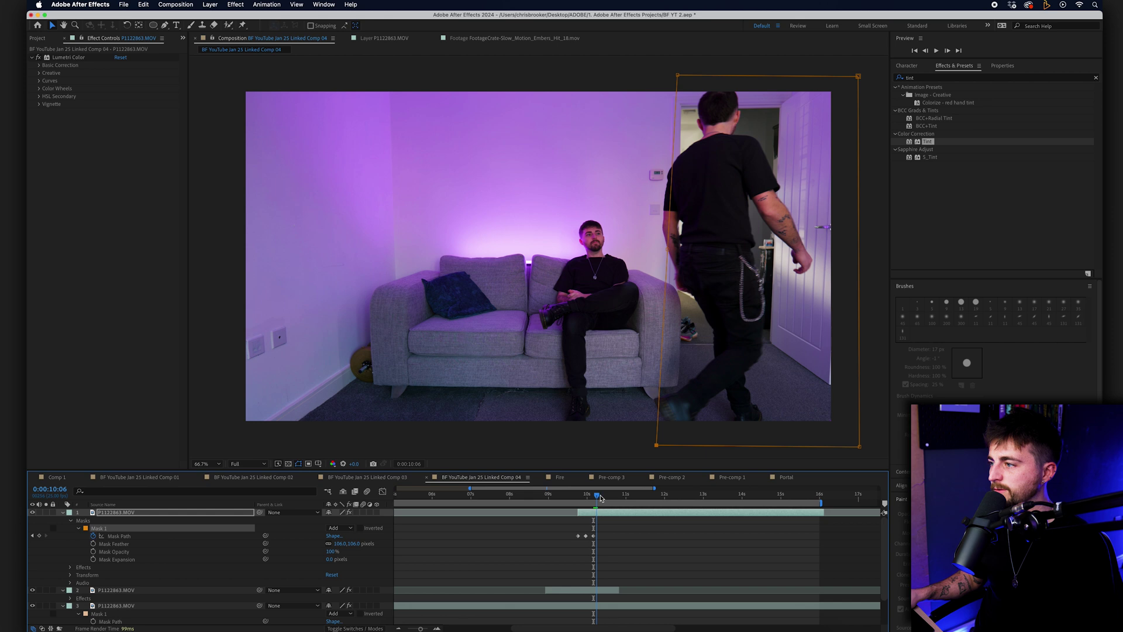
key(Page_Down)
key(Page_Down)
key(Page_Down)
key(Page_Down)
key(Page_Down)
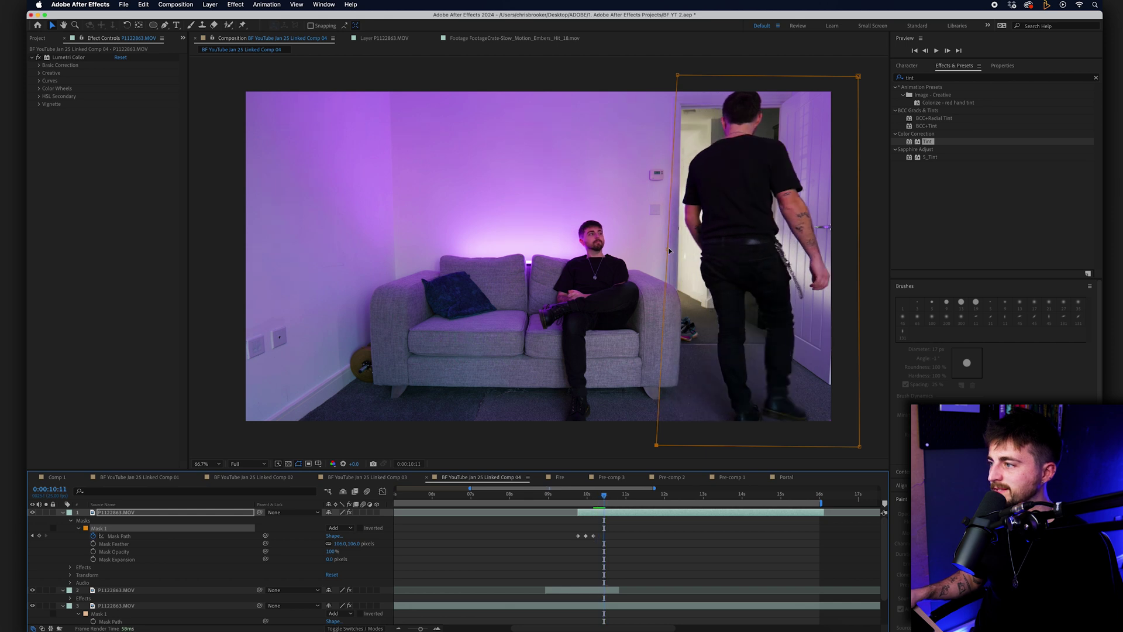
super+click(670, 251)
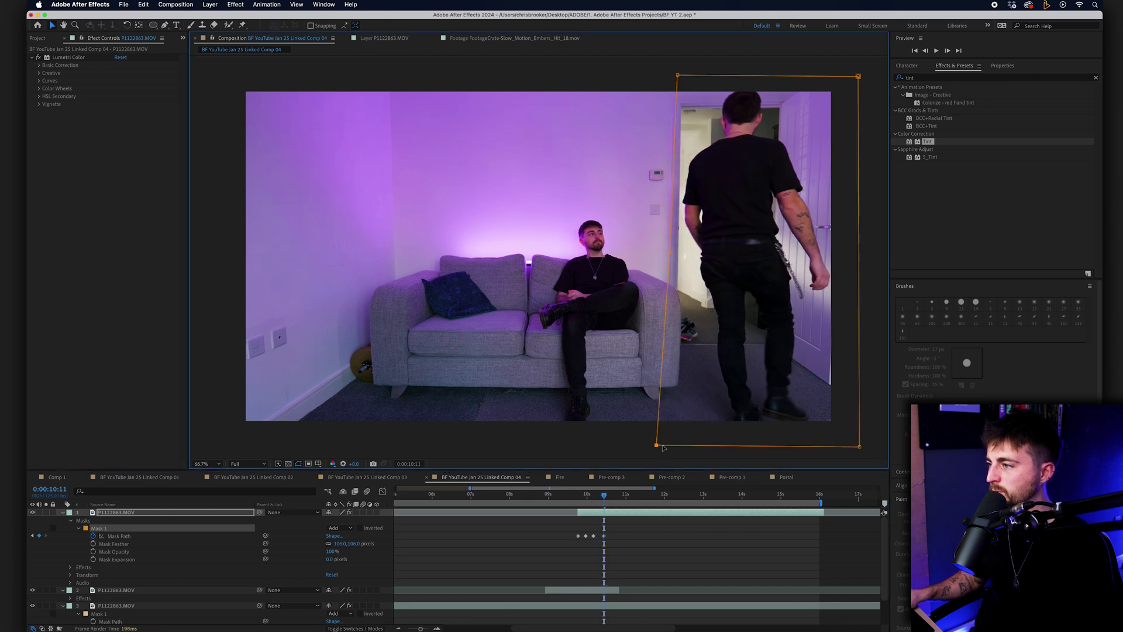
drag(663, 447, 670, 448)
Raise the mask feather to 126 pixels, checking it from 0:00:09:21
mouse_move(605, 497)
mouse_down()
mouse_move(634, 500)
mouse_move(585, 504)
mouse_up()
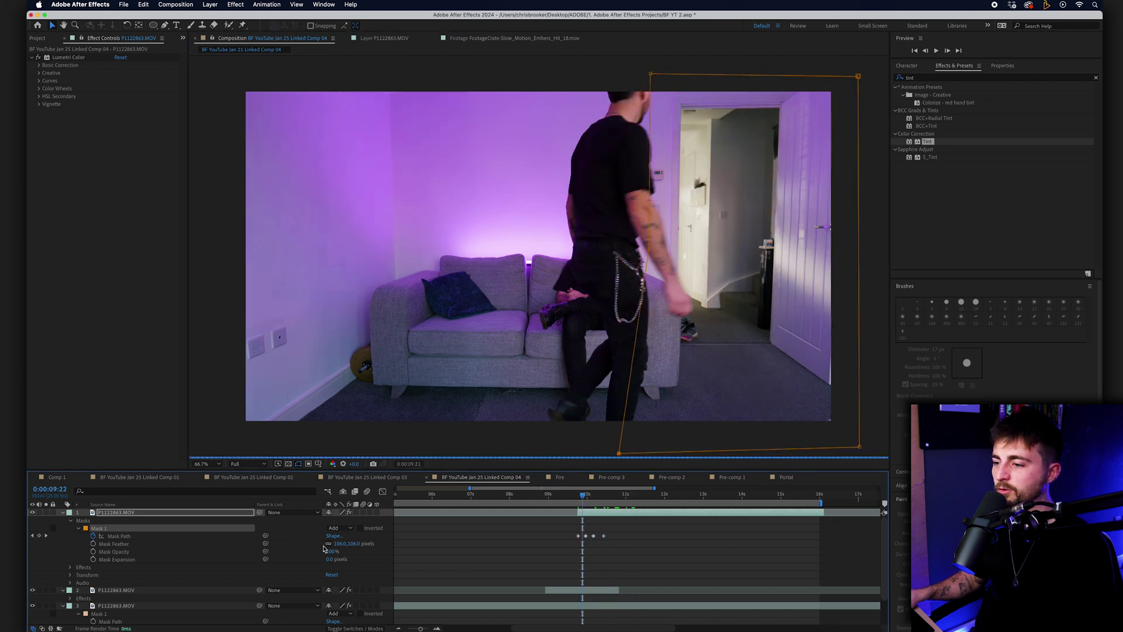
drag(335, 543, 346, 544)
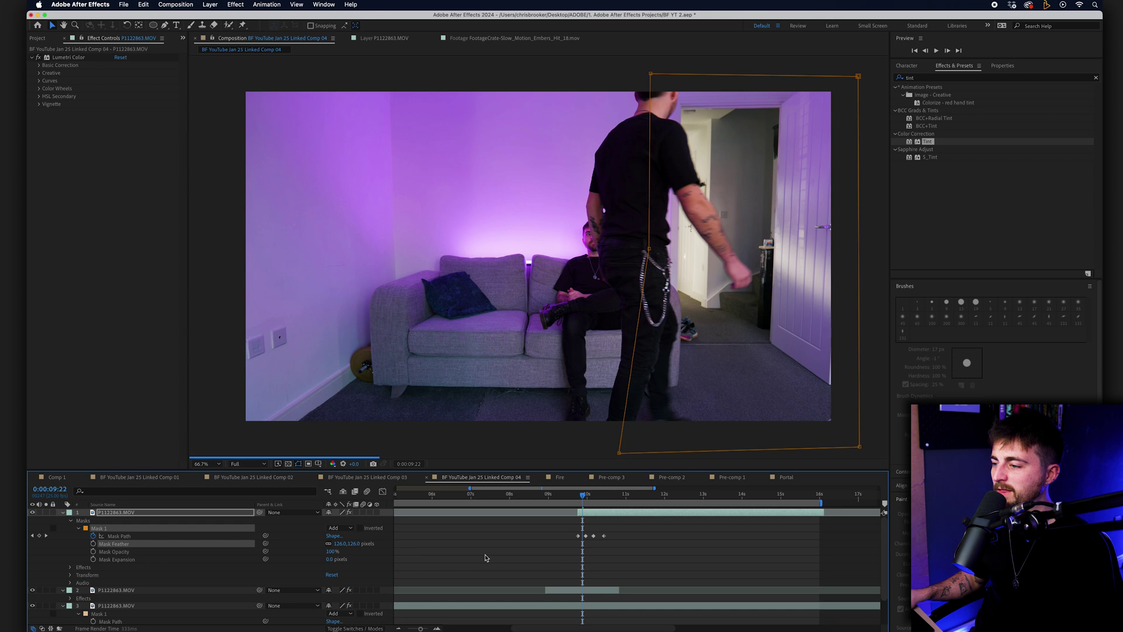
key(F2)
drag(582, 495, 520, 496)
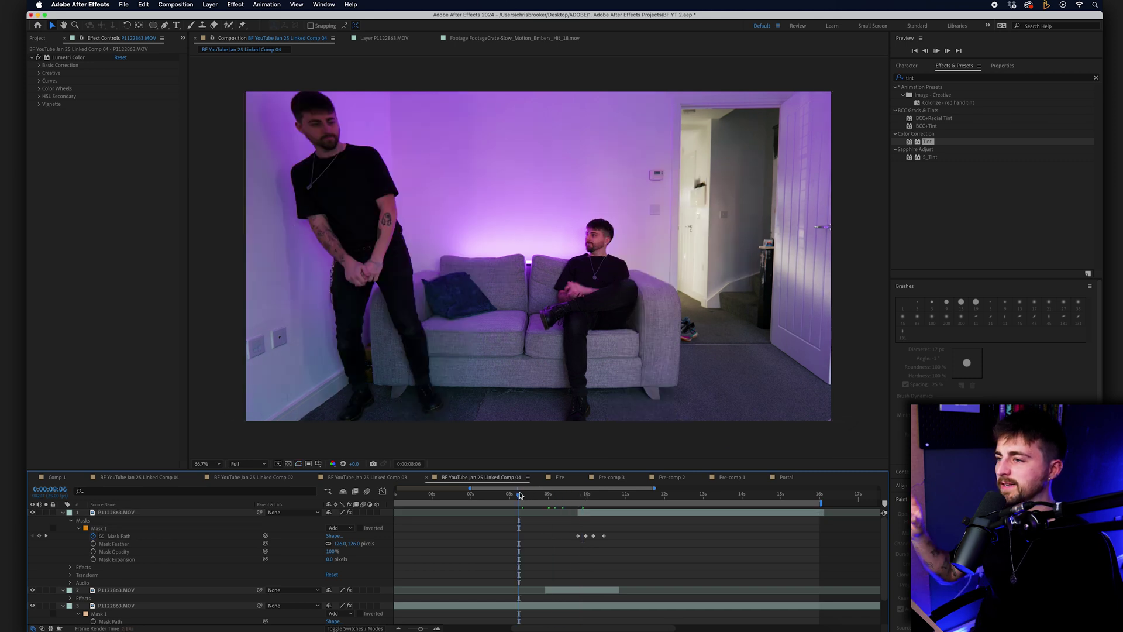
Preview the composite, then select the second take's layer at 0:00:09:08
key(space)
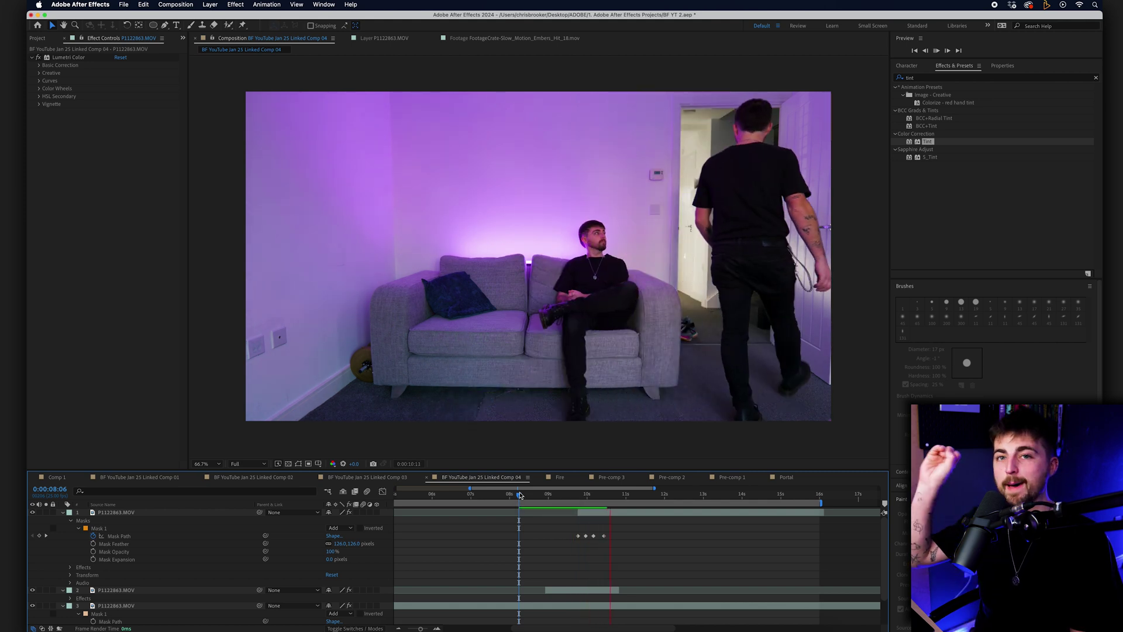
key(space)
click(557, 493)
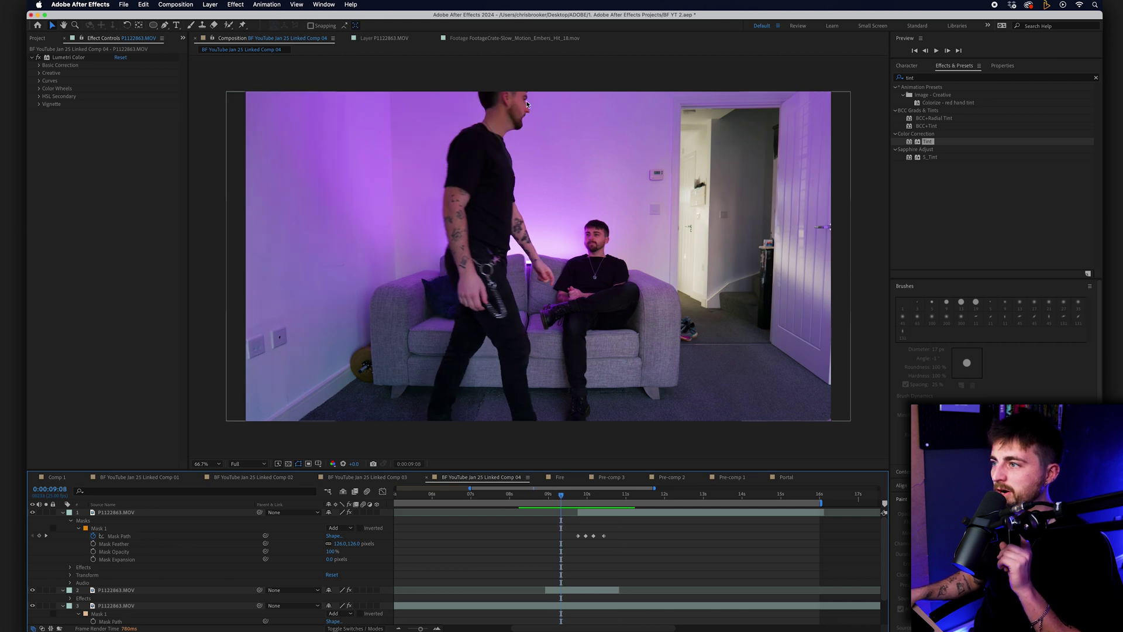
click(517, 122)
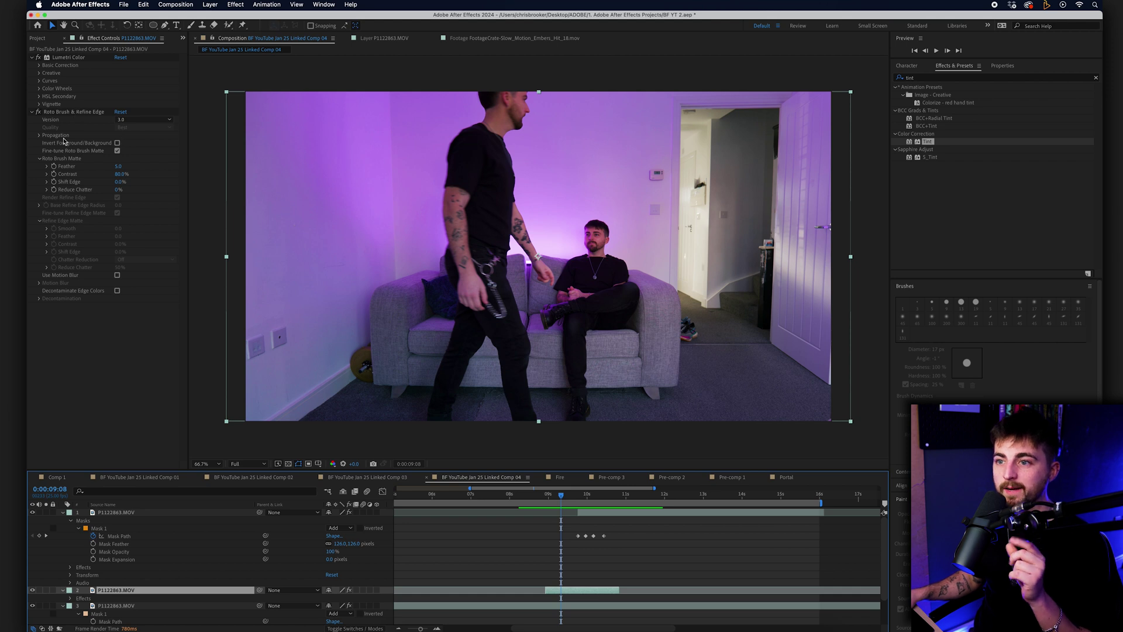
Test a higher Roto Brush & Refine Edge feather, undo it back to 5.0, and go to 0:00:08:23
click(74, 112)
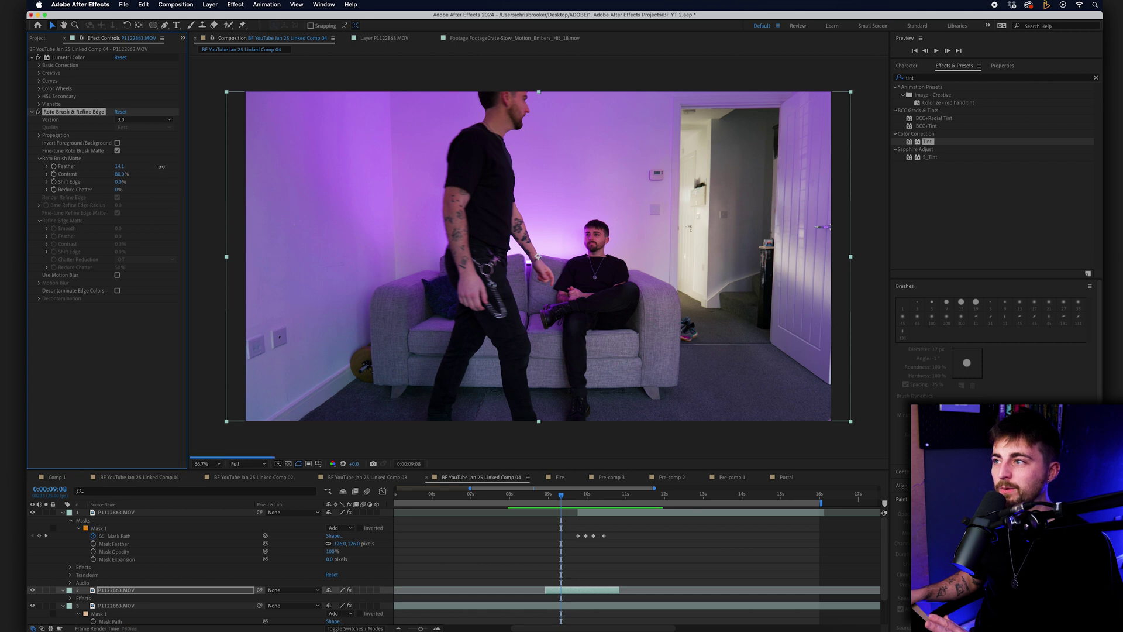
drag(161, 167, 309, 153)
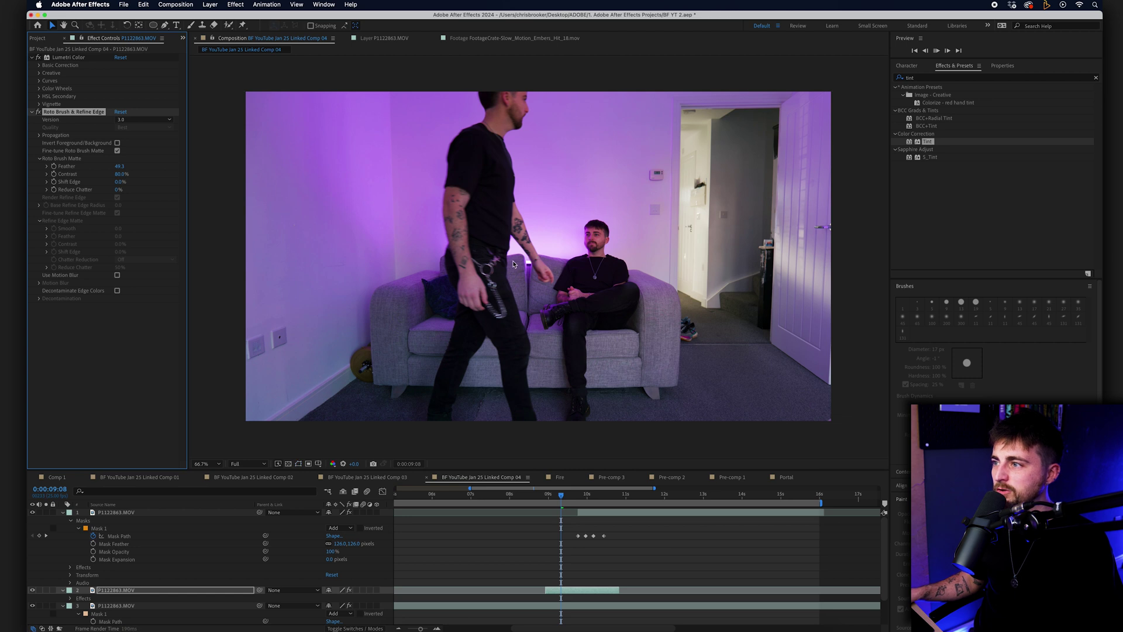
key(space)
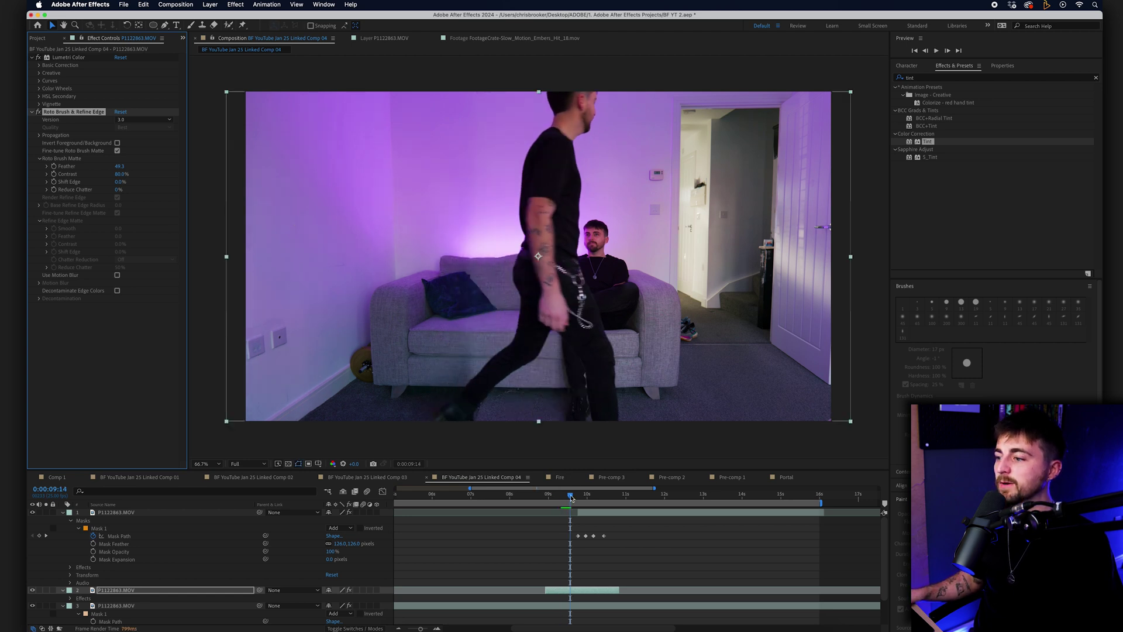
key(cmd+z)
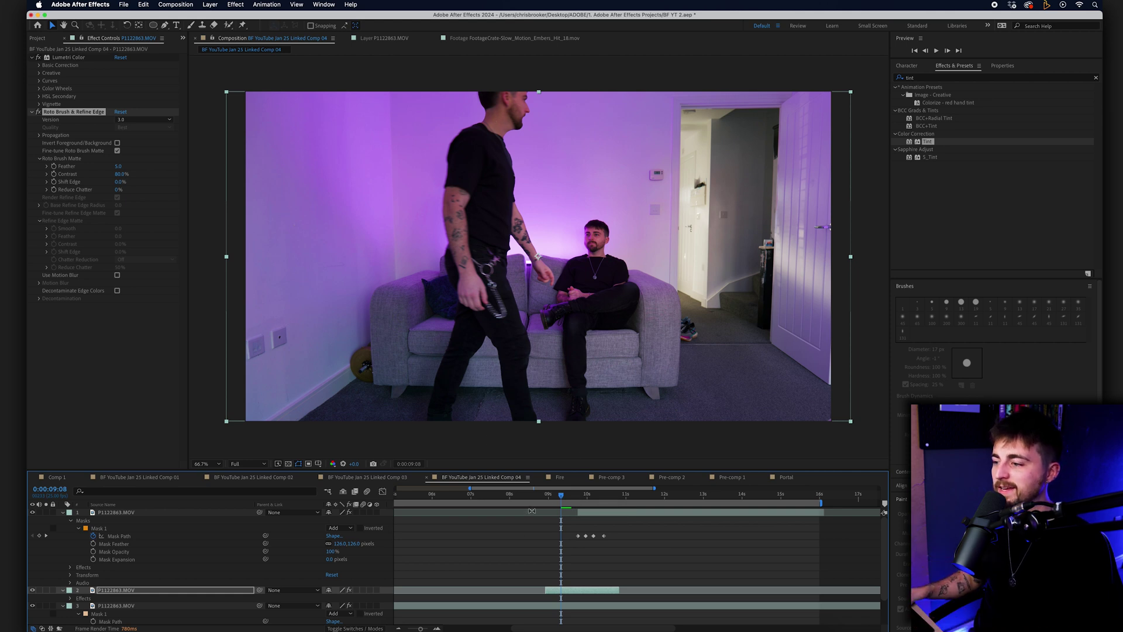
drag(553, 497, 547, 501)
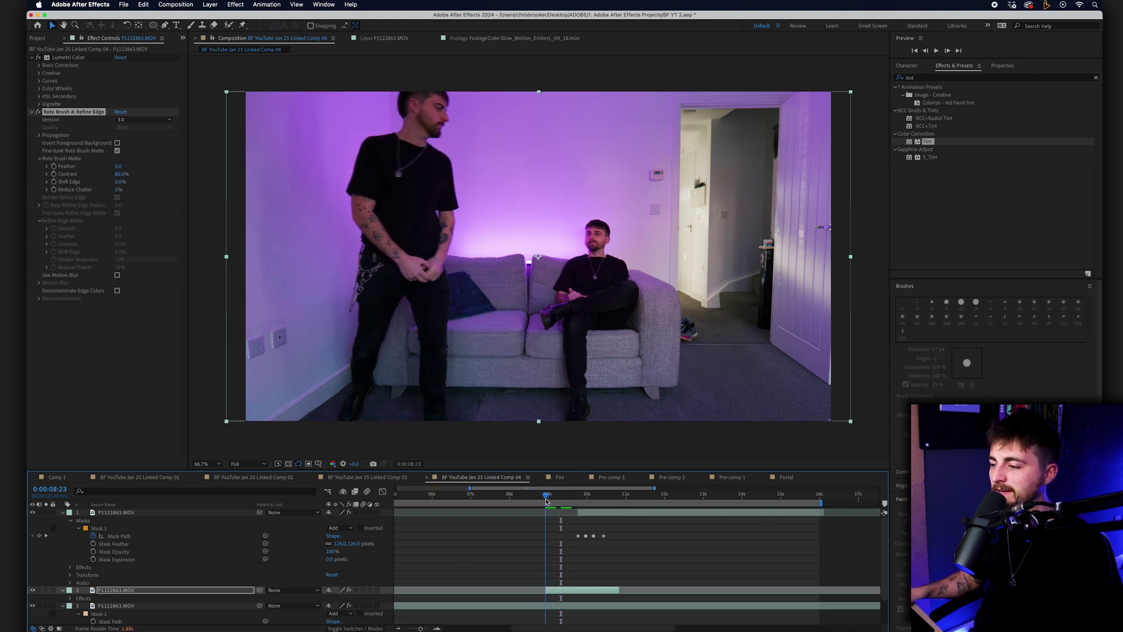
drag(228, 25, 275, 37)
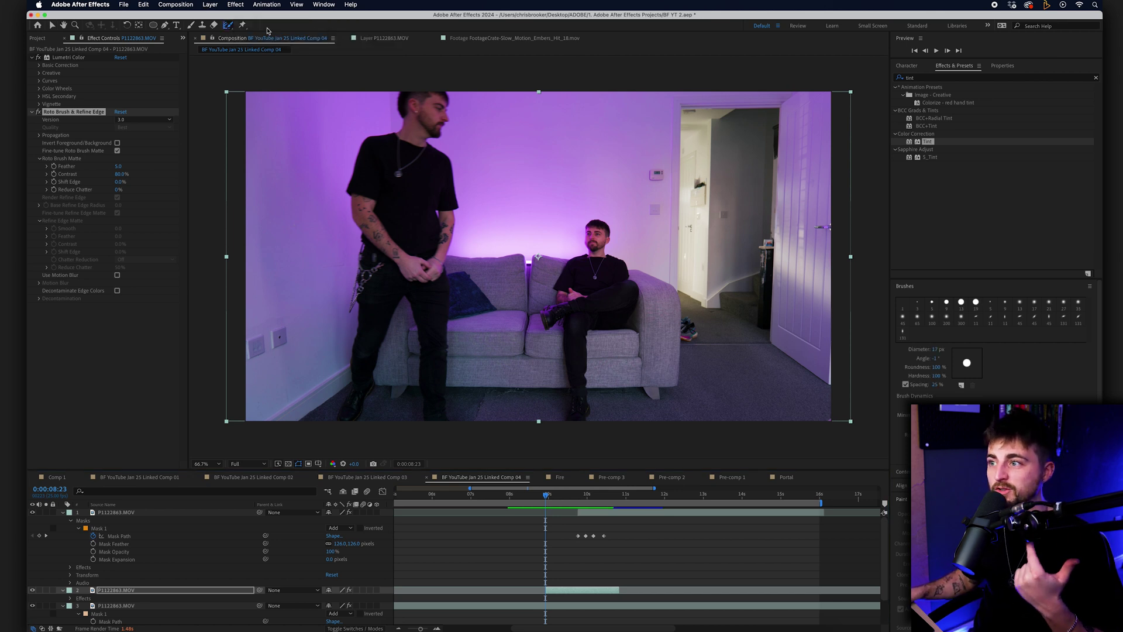
Open the second take in the Layer panel, zoom onto the man's head, and paint Refine Edge along hair and neck
double_click(420, 127)
scroll(399, 324, down, 1)
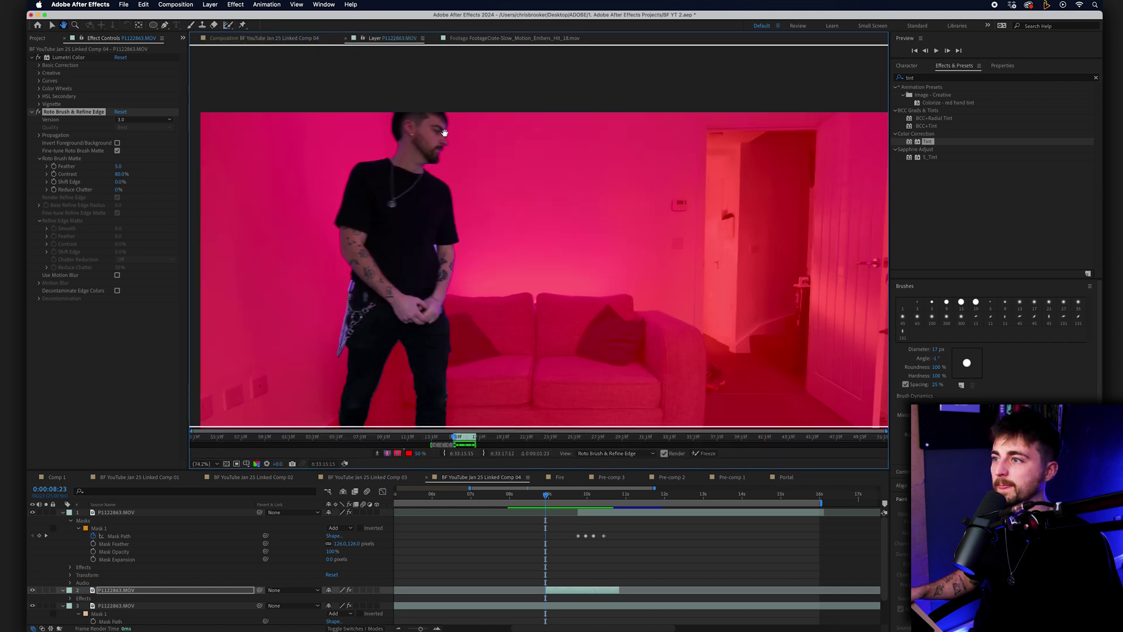
scroll(399, 324, up, 4)
drag(283, 178, 400, 324)
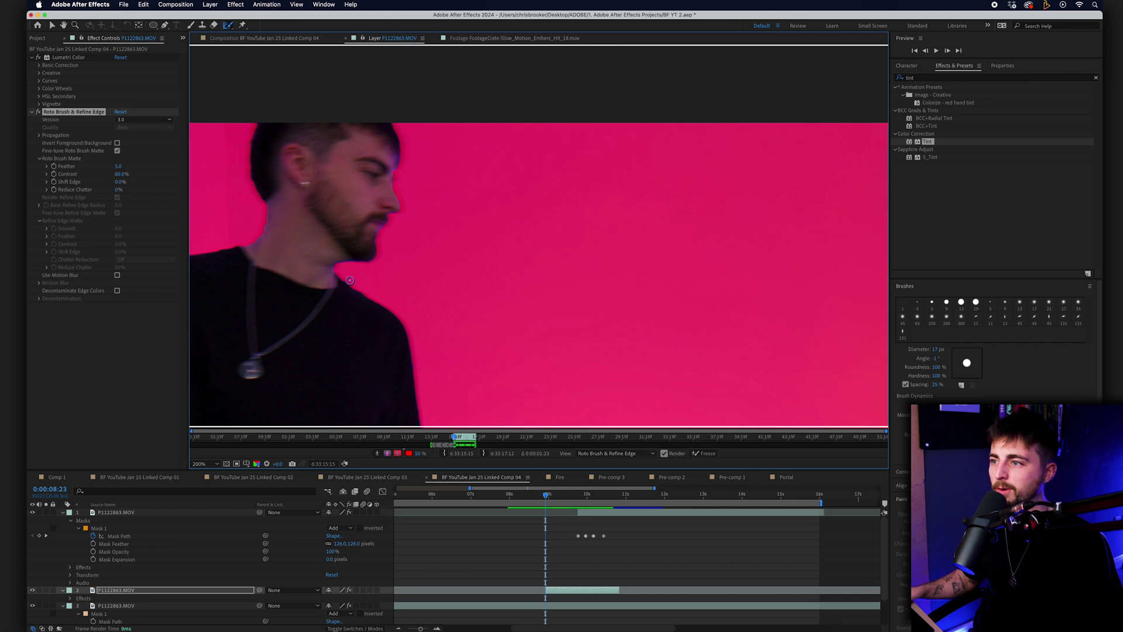
scroll(302, 172, up, 2)
scroll(448, 276, down, 1)
drag(416, 271, 479, 183)
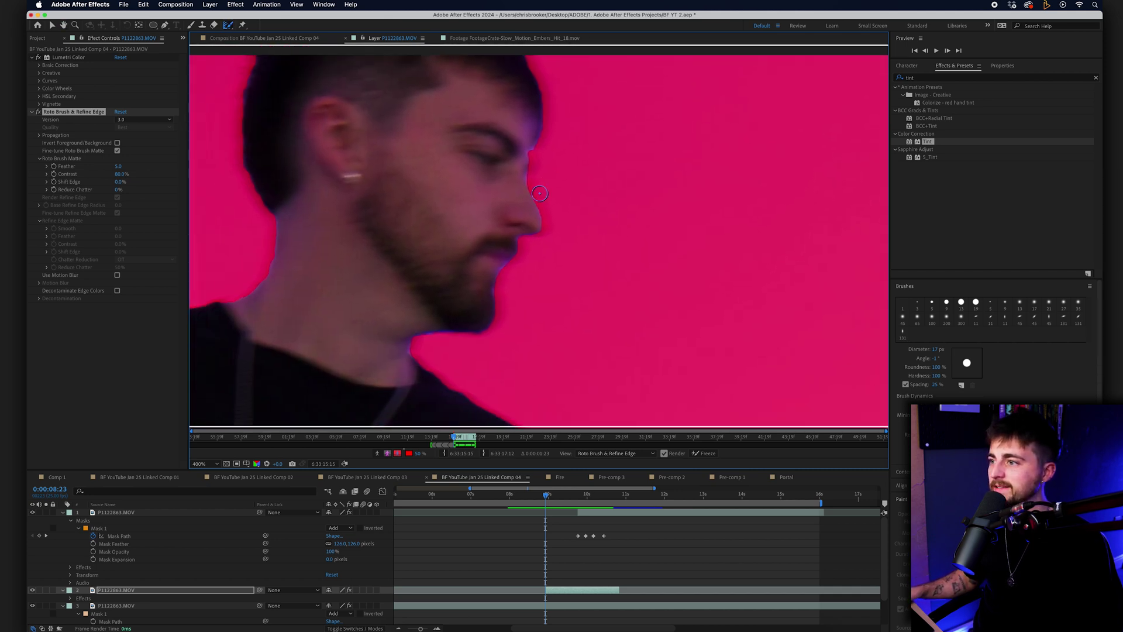
scroll(485, 216, down, 1)
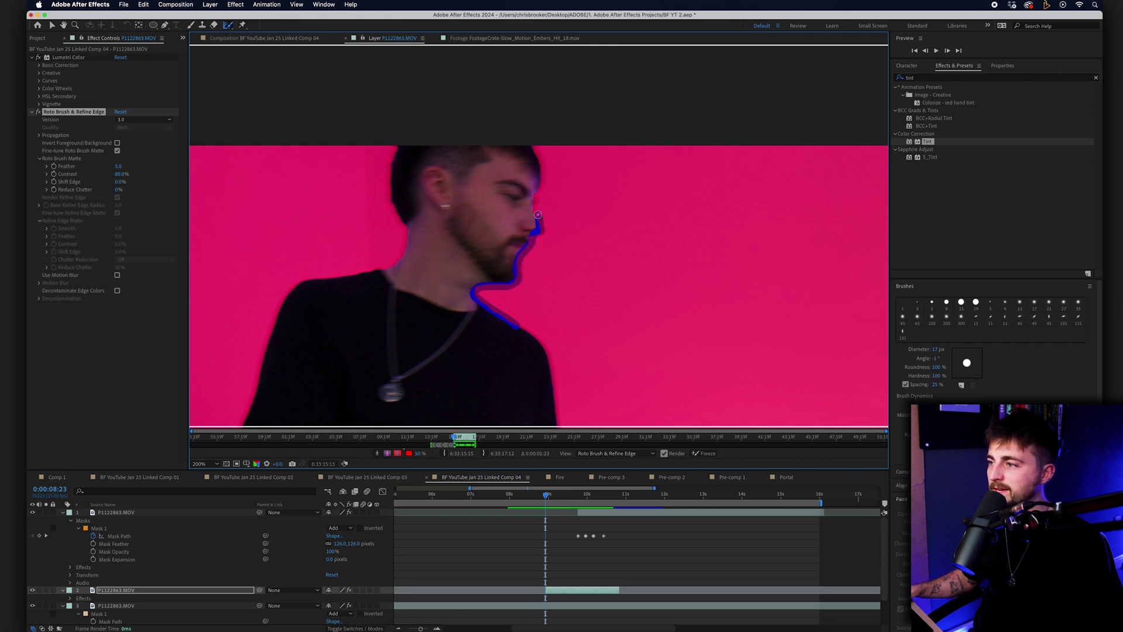
drag(536, 200, 541, 169)
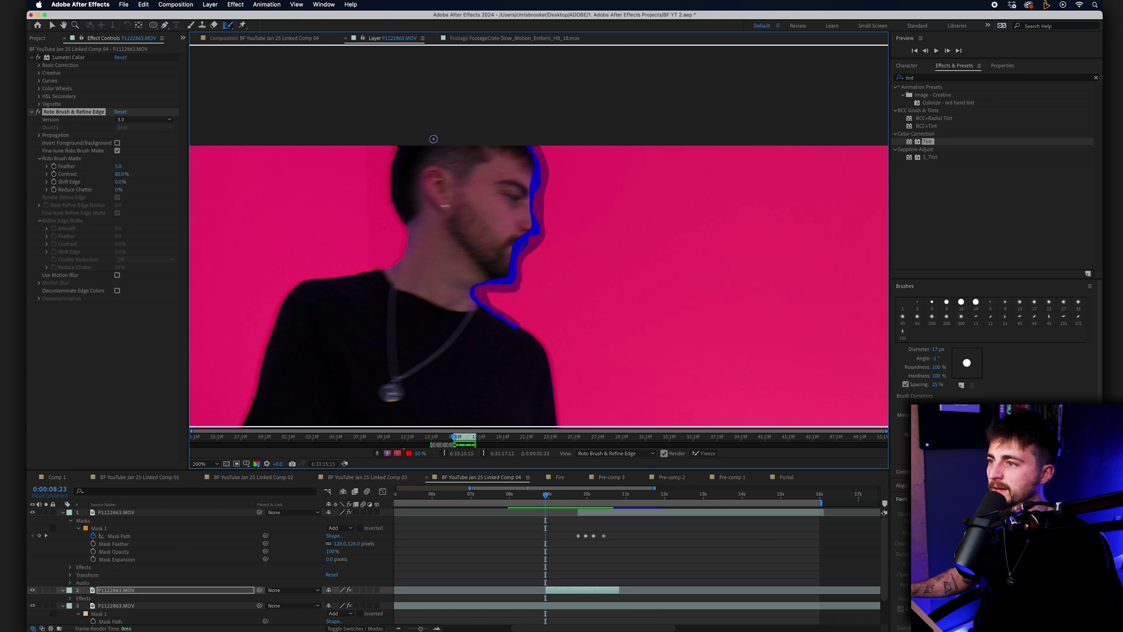
mouse_move(390, 174)
mouse_down()
mouse_move(408, 232)
mouse_move(397, 263)
mouse_up()
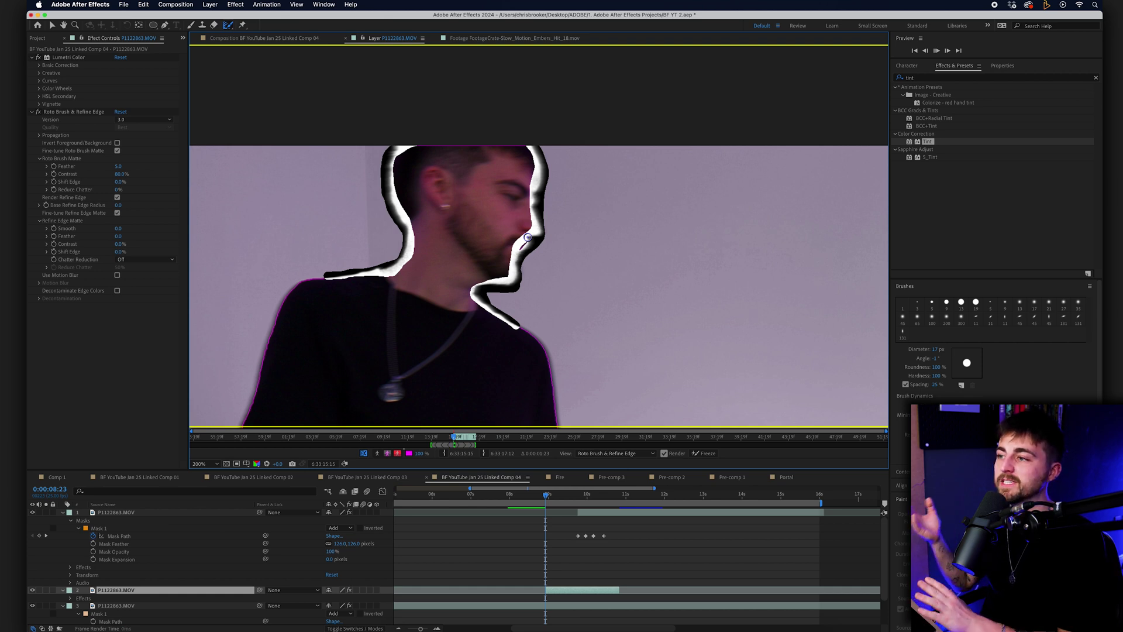
Step frame by frame through the shot to propagate the refined edge, then return to the composition
key(Page_Down)
key(Page_Down)
key(Page_Down)
key(Page_Down)
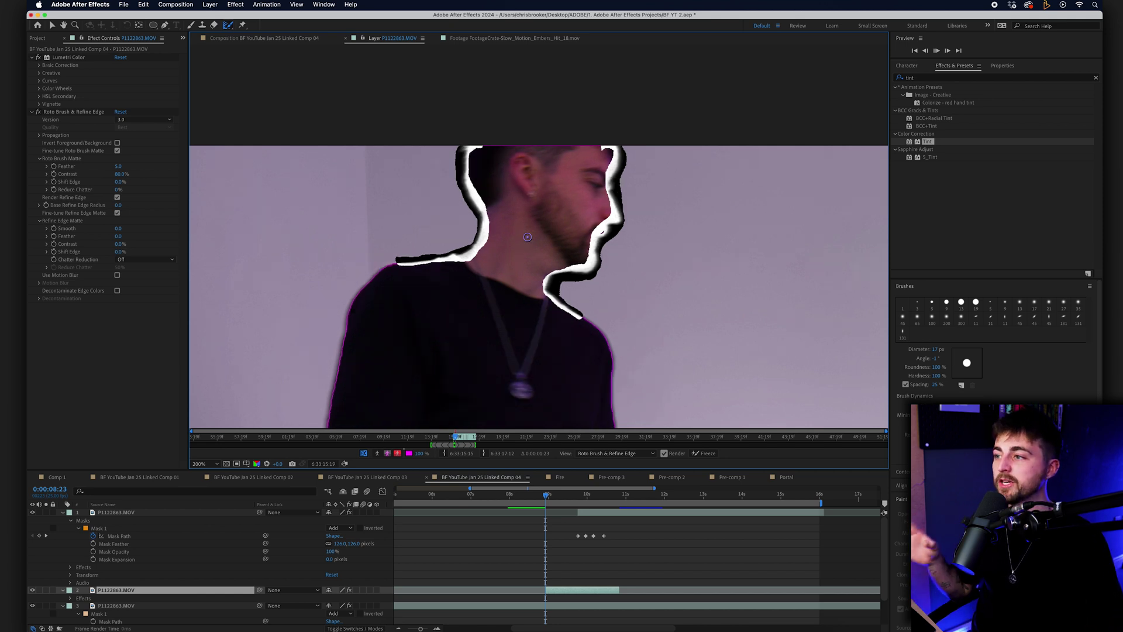
key(Page_Down)
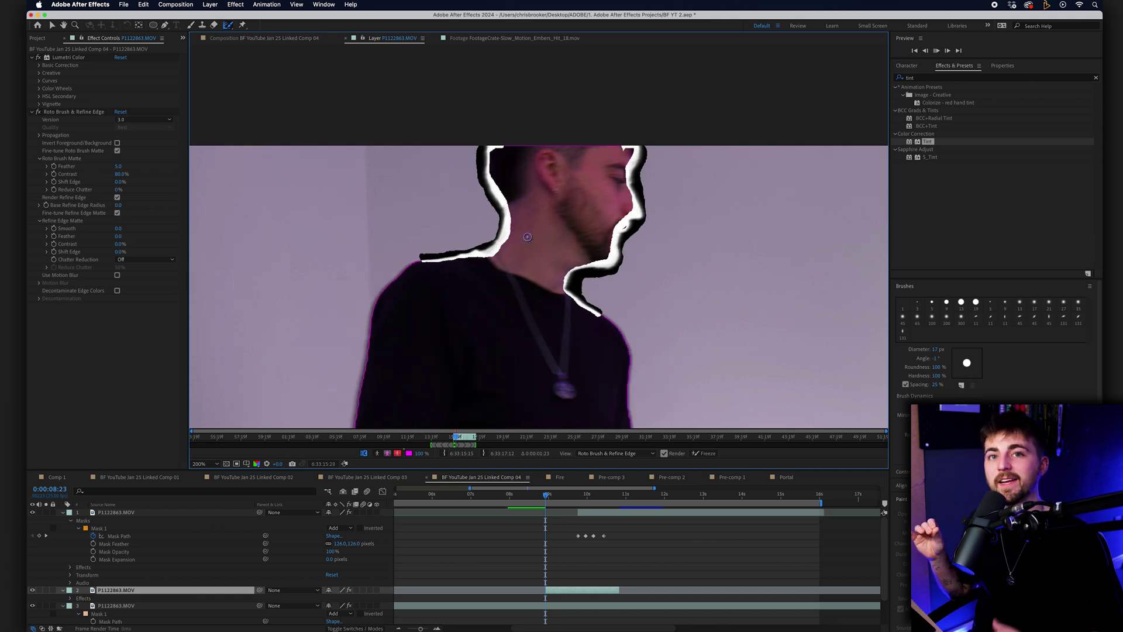
key(Page_Down)
key(Page_Down)
key(Page_Down)
key(Page_Down)
key(Page_Down)
key(Page_Down)
key(Page_Down)
key(Page_Down)
key(Page_Down)
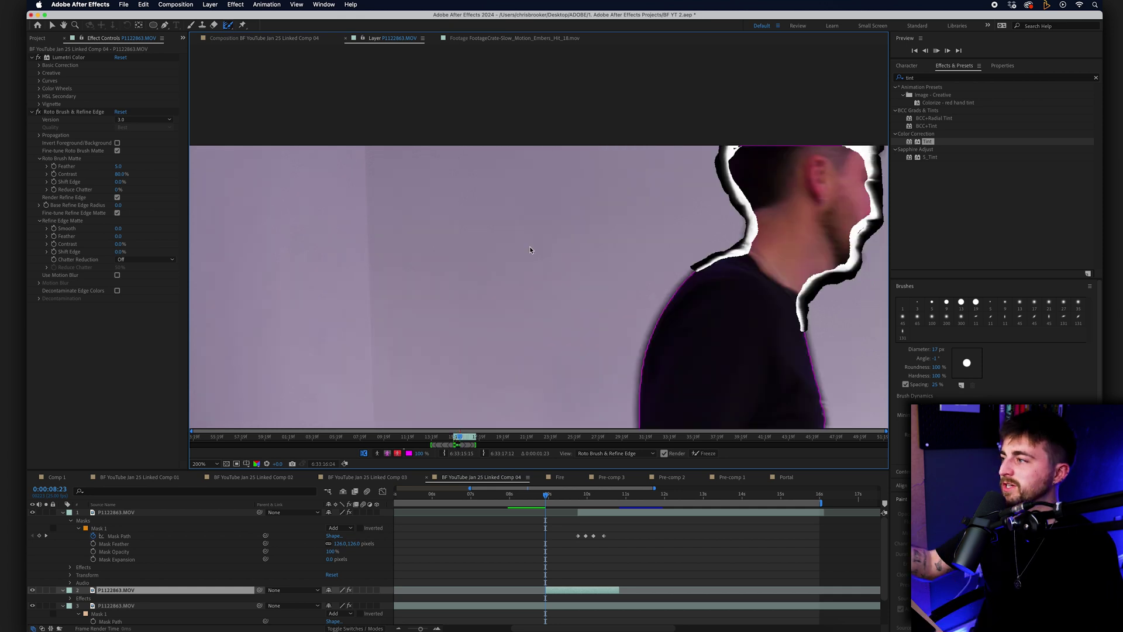
key(Page_Down)
key(Page_Down)
key(Page_Down)
key(Page_Down)
key(Page_Down)
key(Page_Down)
key(Page_Down)
key(Page_Down)
key(Page_Down)
key(Page_Down)
key(Page_Down)
key(Page_Down)
key(Page_Down)
key(Page_Down)
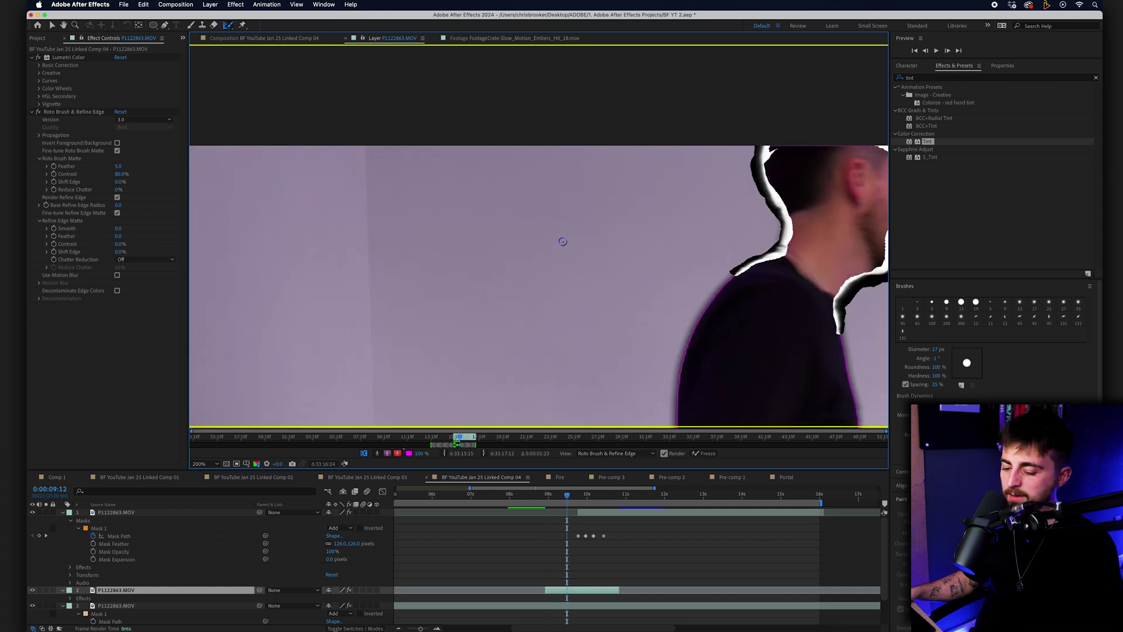
mouse_move(834, 220)
mouse_down()
mouse_move(296, 220)
mouse_move(271, 200)
mouse_up()
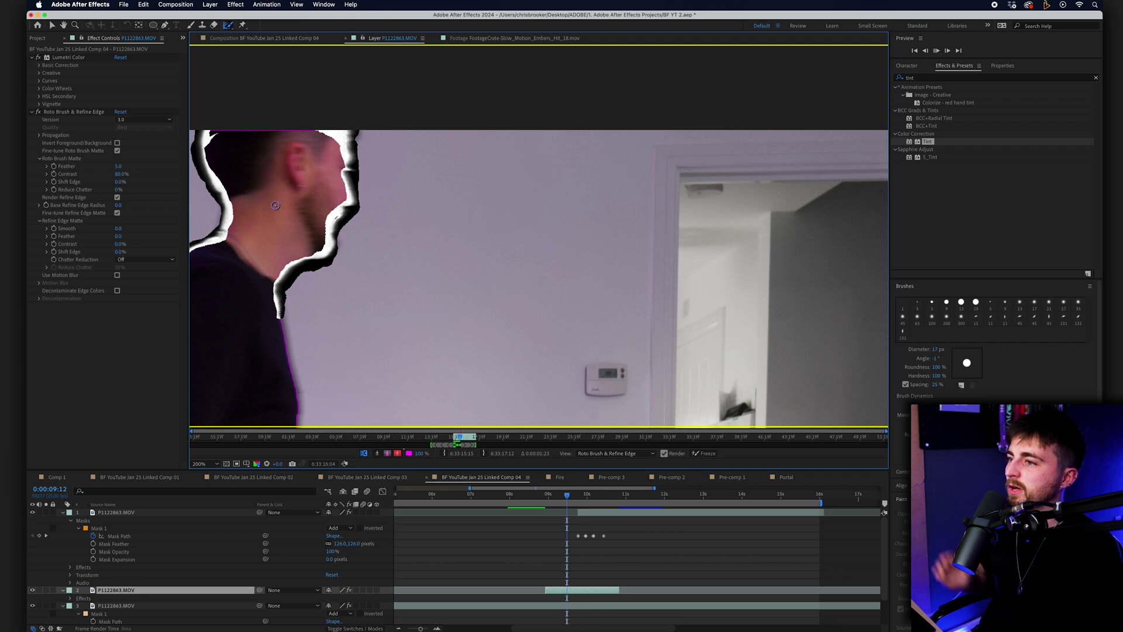
key(Page_Down)
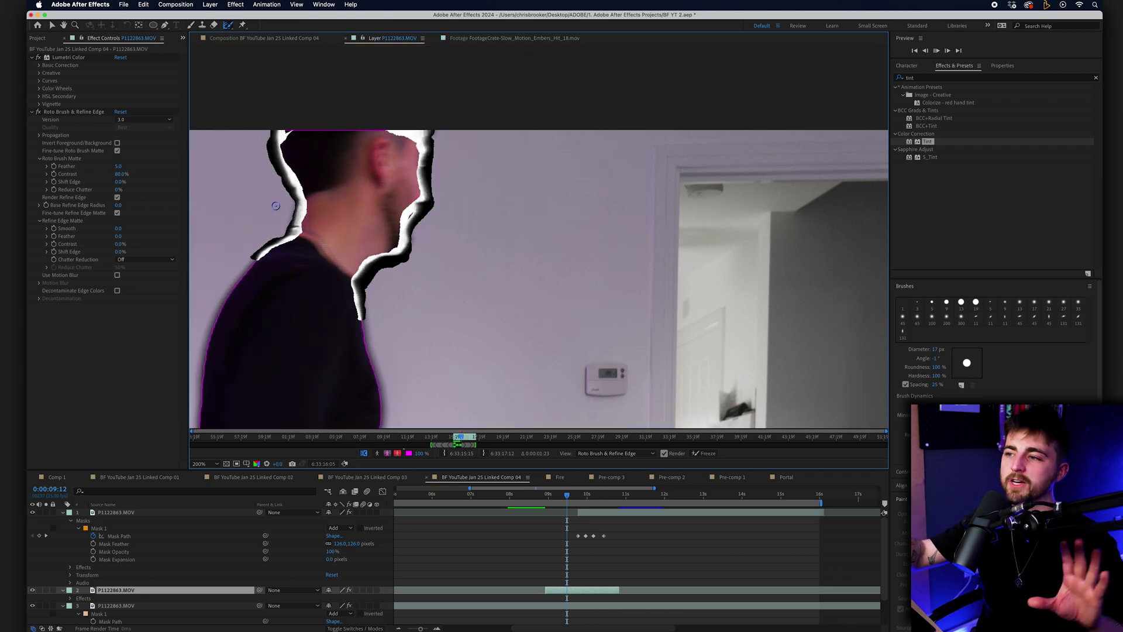
key(Page_Down)
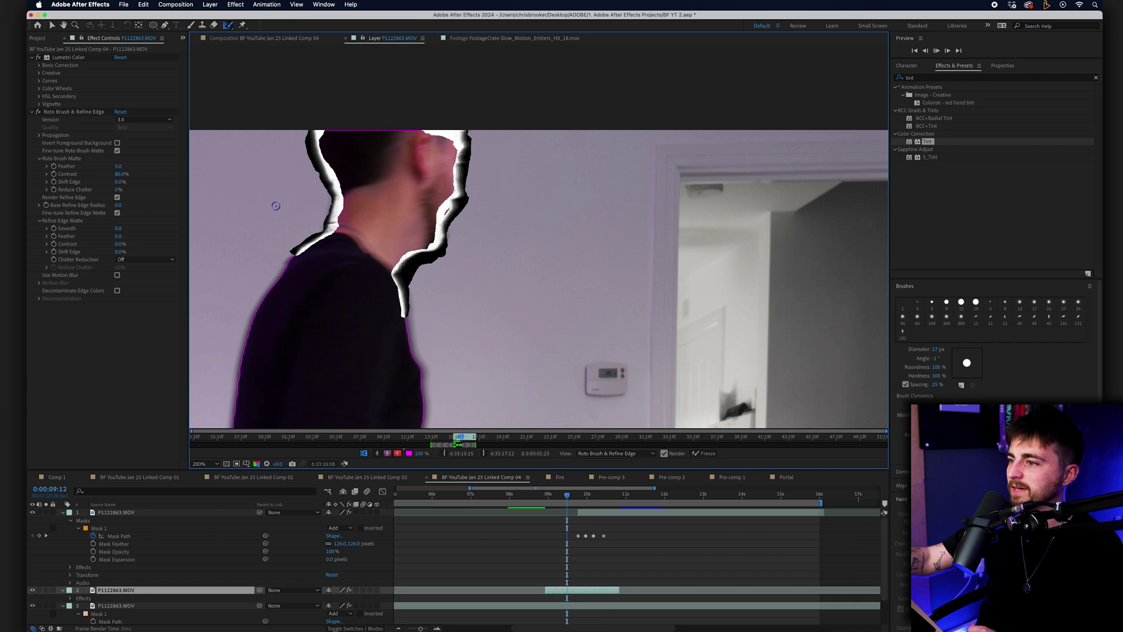
key(Page_Down)
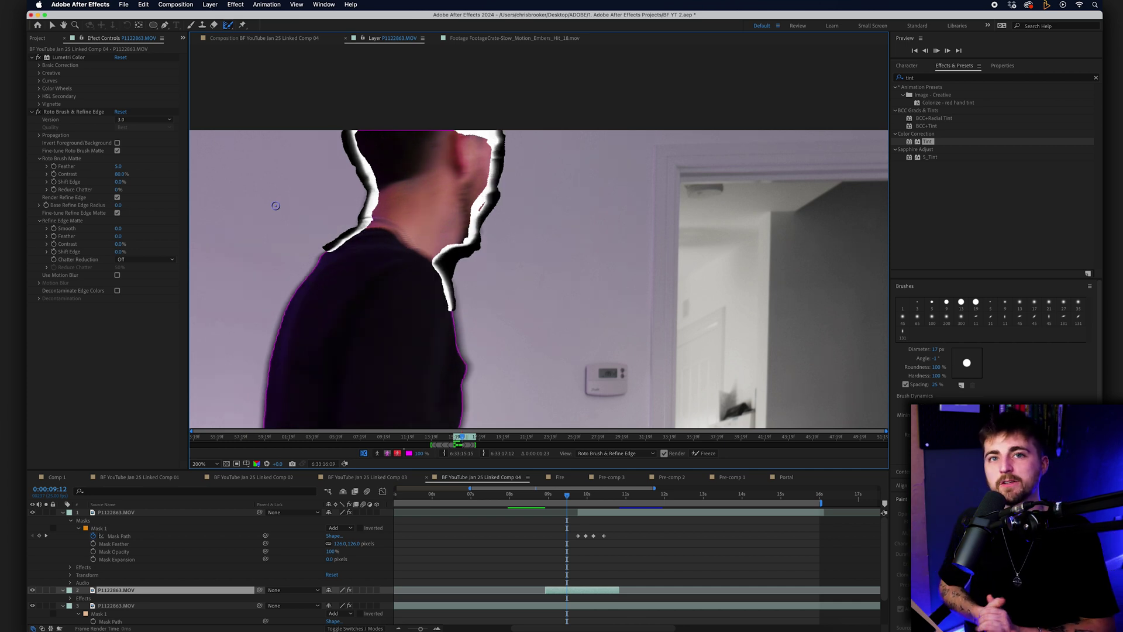
key(Page_Down)
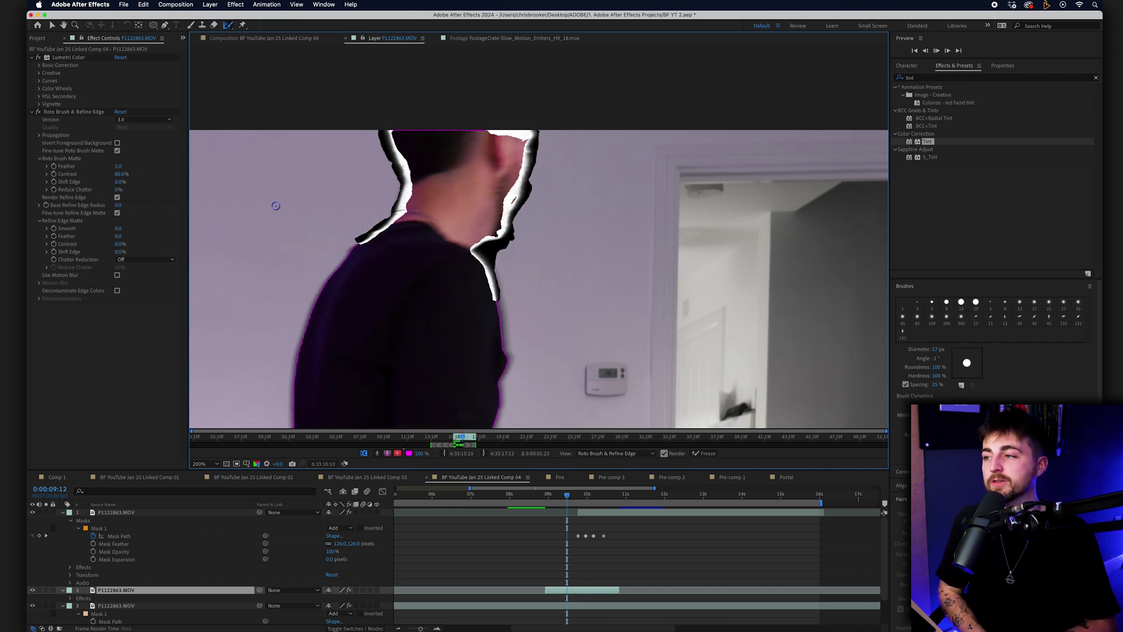
key(Page_Down)
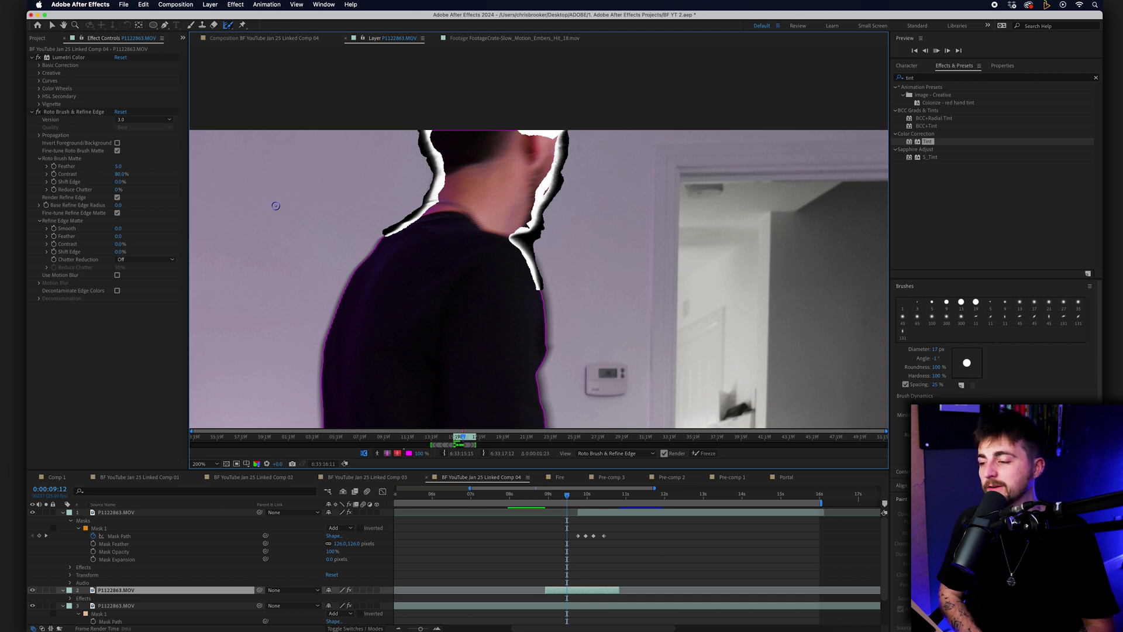
key(Page_Down)
key(Page_Down)
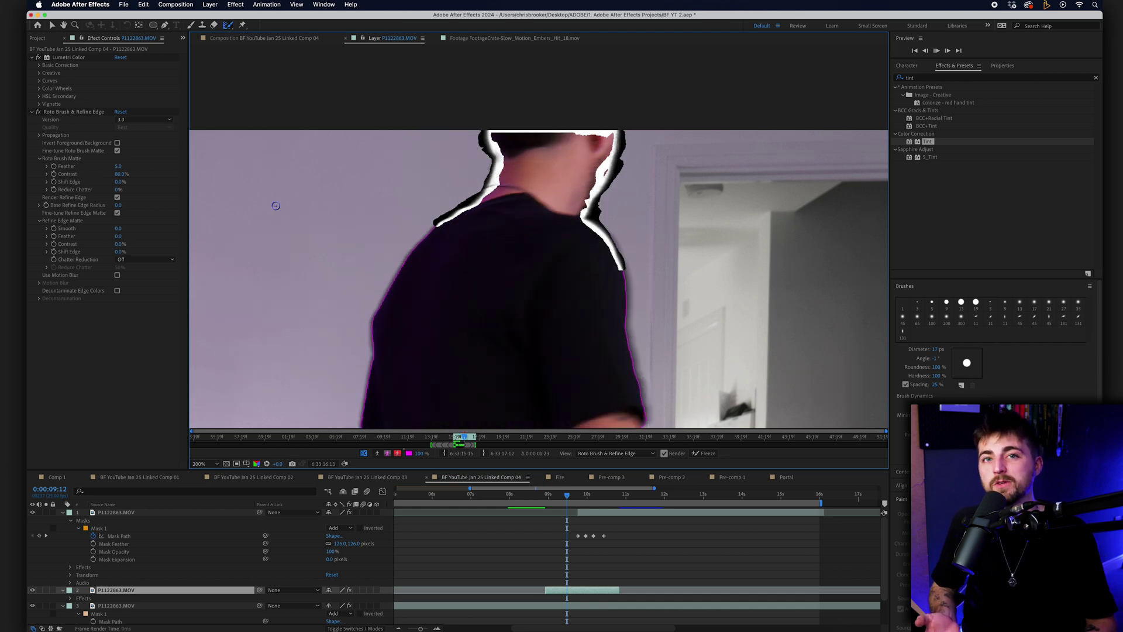
key(Page_Down)
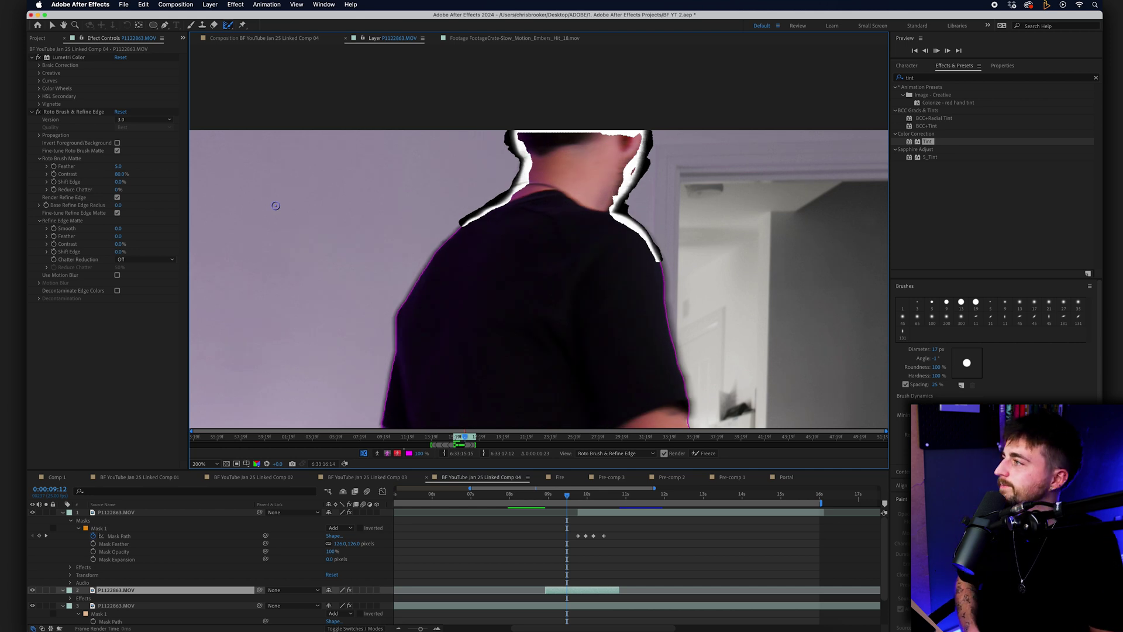
key(shift+Page_Down)
key(Page_Down)
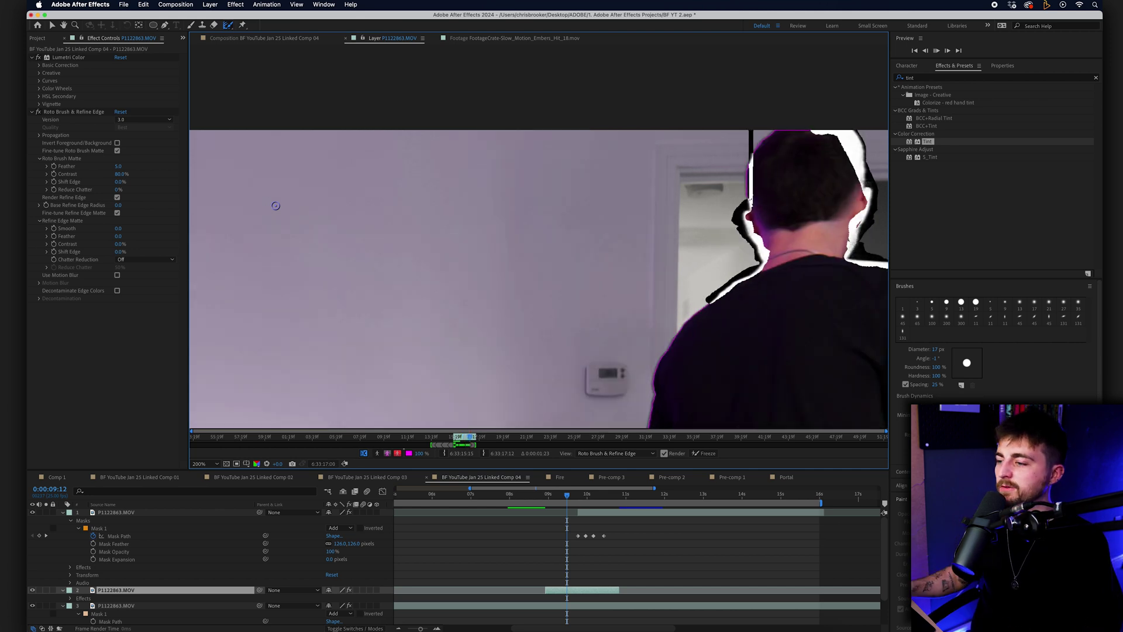
key(Page_Up)
click(270, 38)
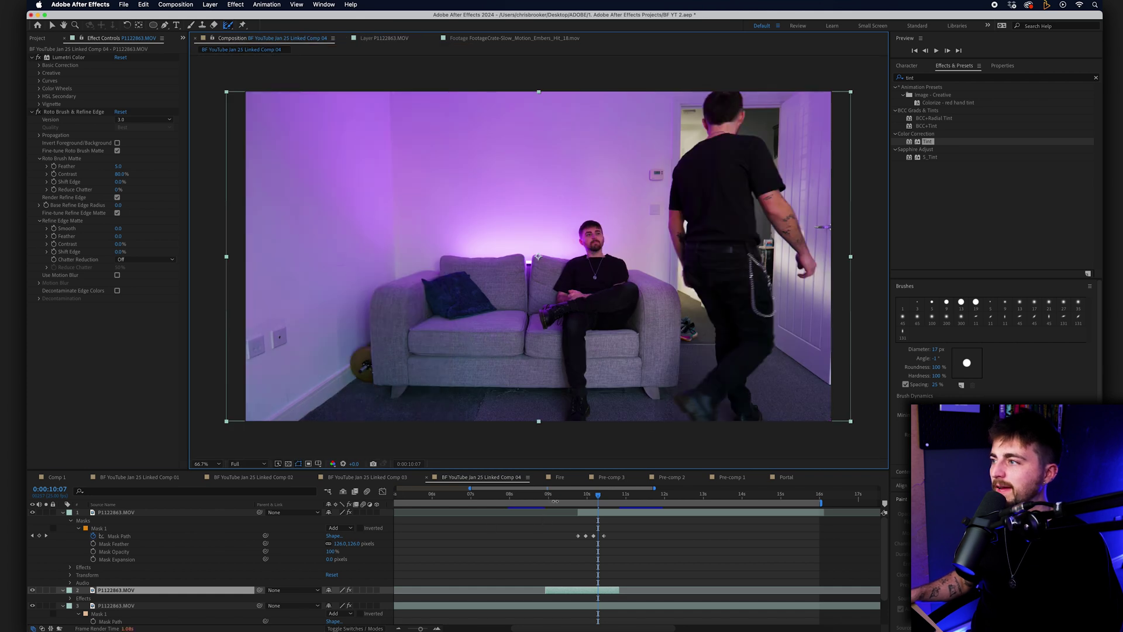
Preview the masked composite from 0:00:09:02 and again from where the man walks in
click(551, 497)
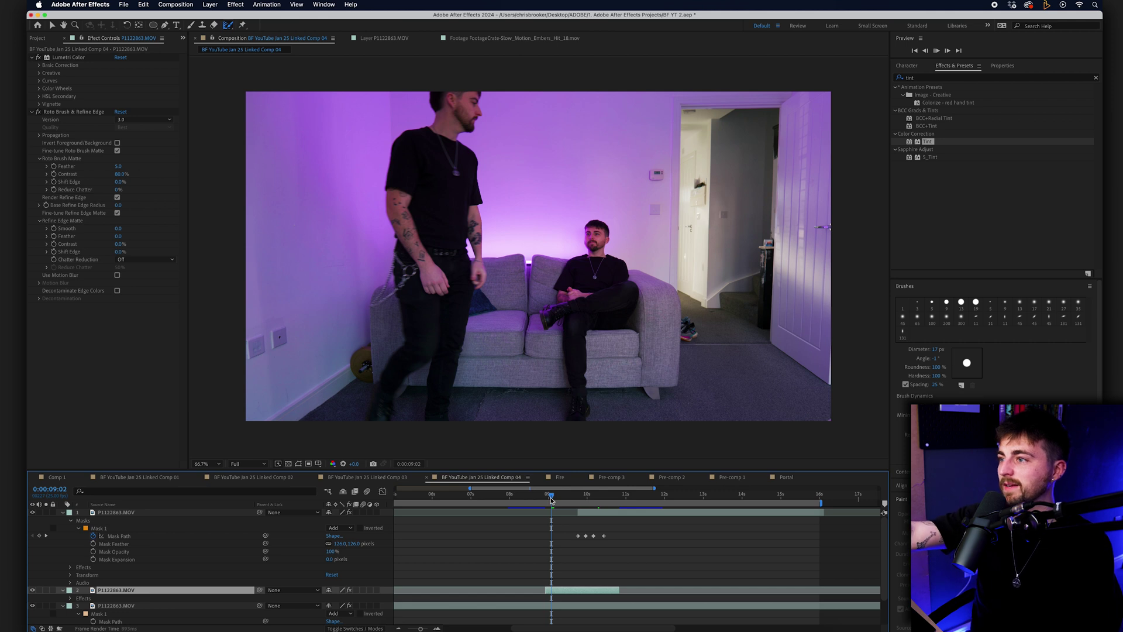
key(space)
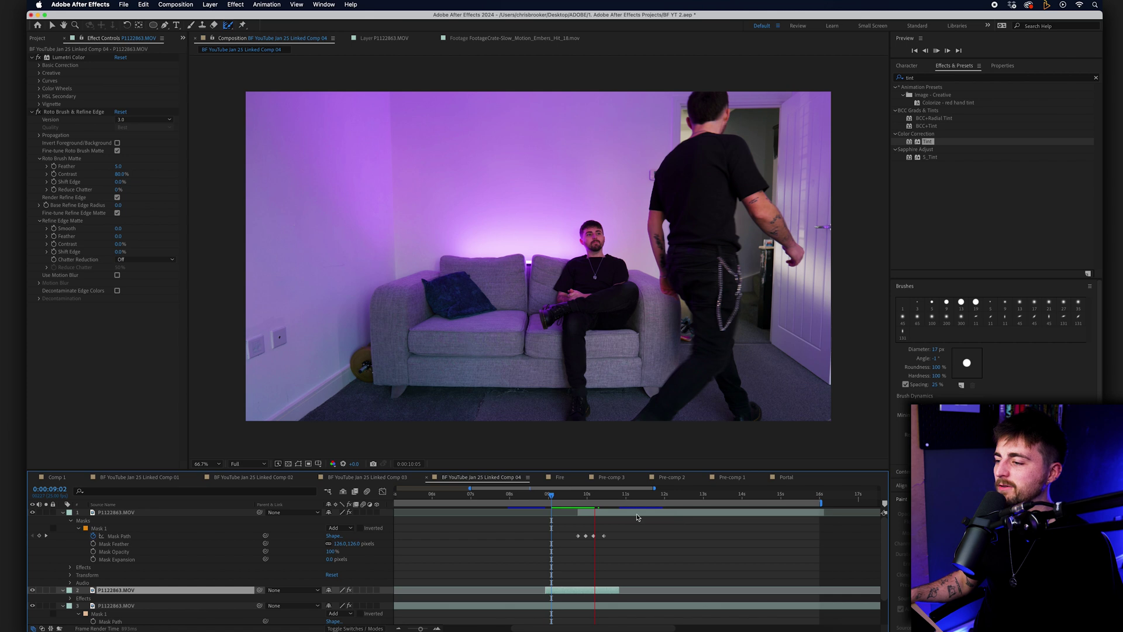
click(555, 496)
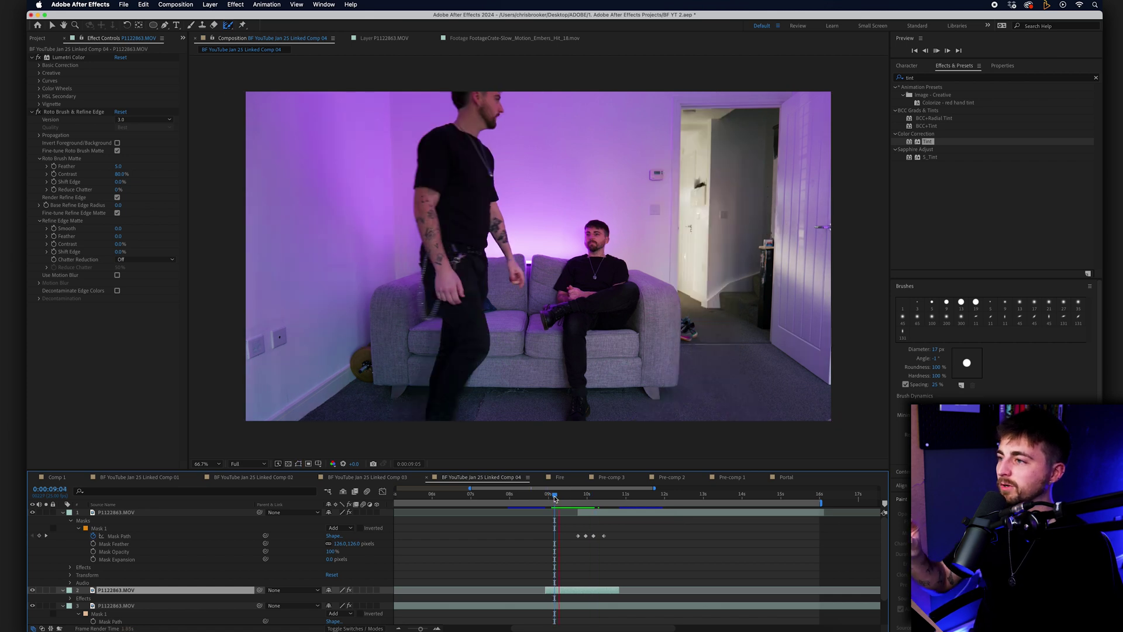
key(space)
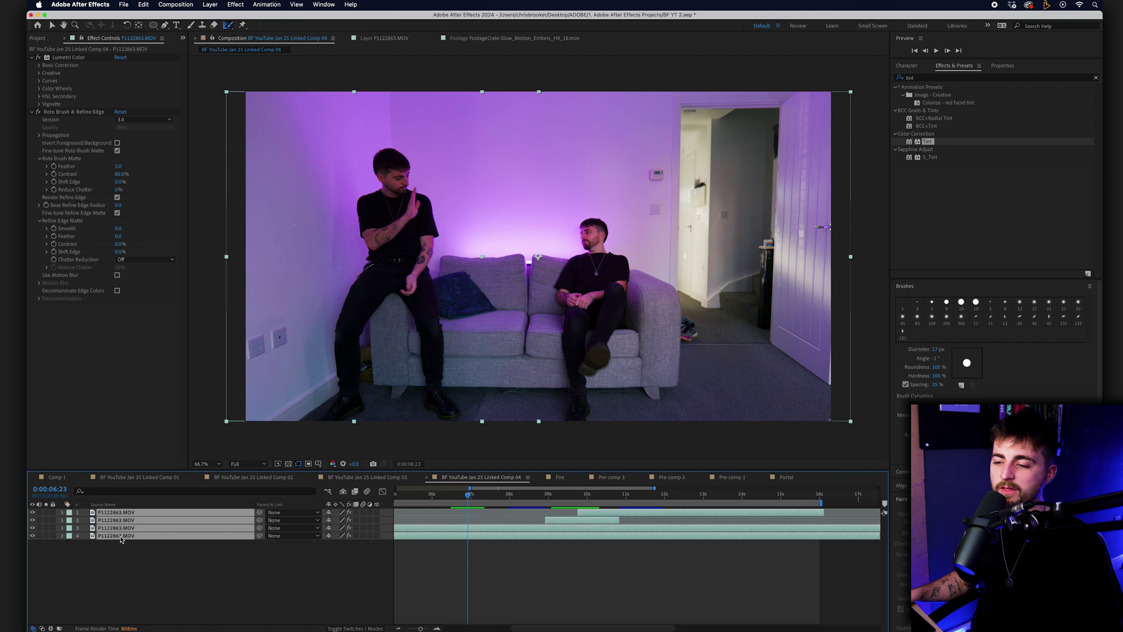
Pre-compose the four layers into a new comp named Clone
right_click(121, 539)
click(157, 567)
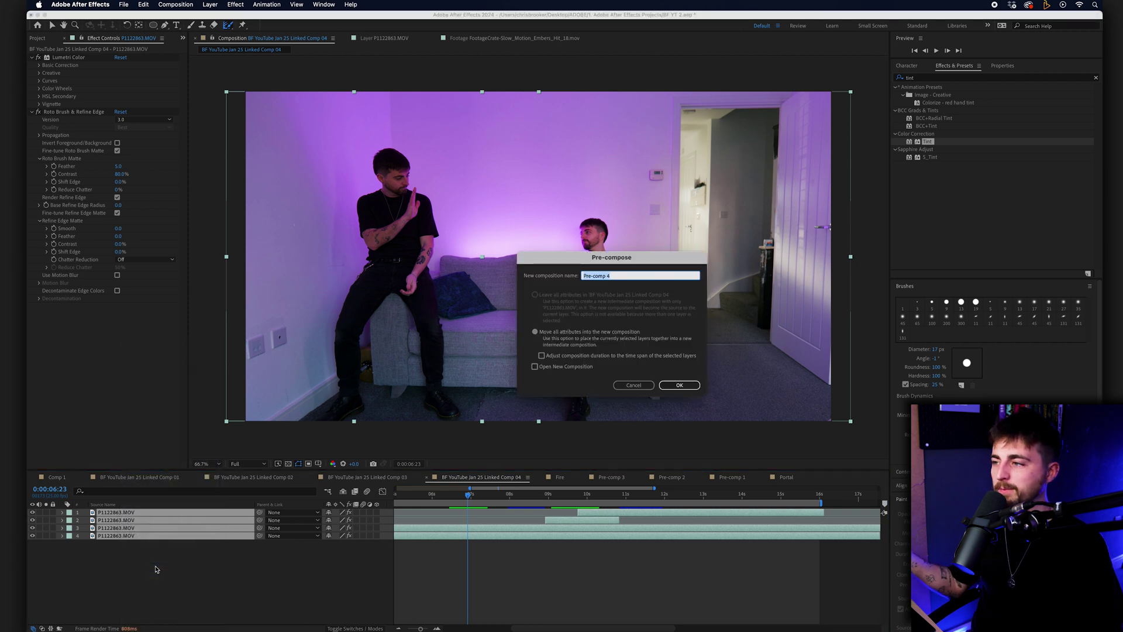
text(Clone)
key(Return)
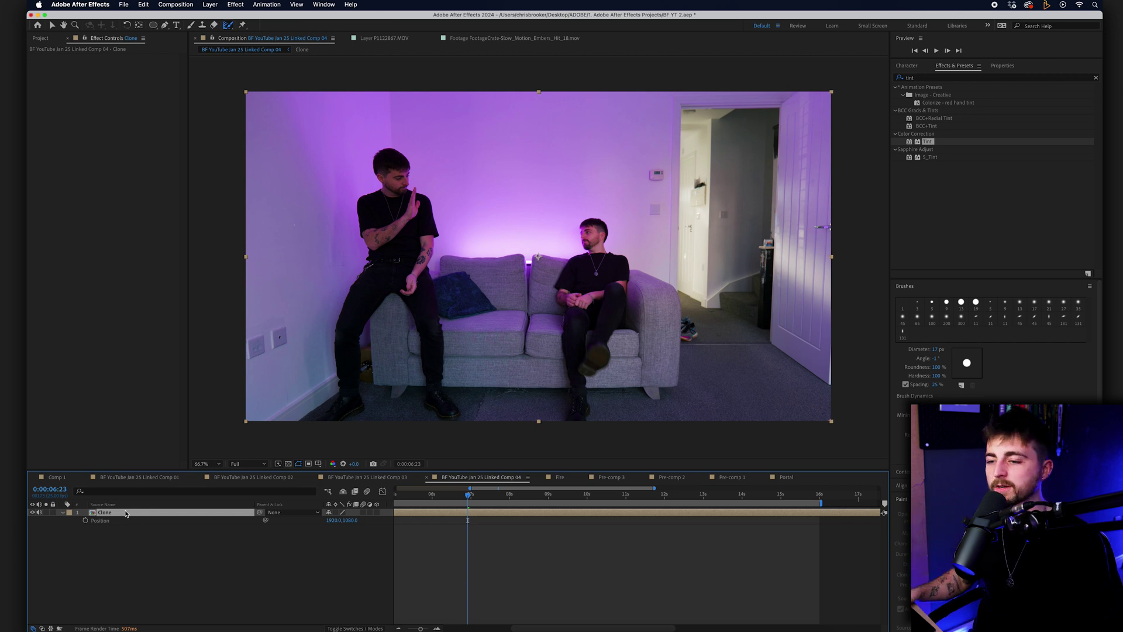
Add a wiggle expression to the Clone layer's Position property
alt+click(85, 520)
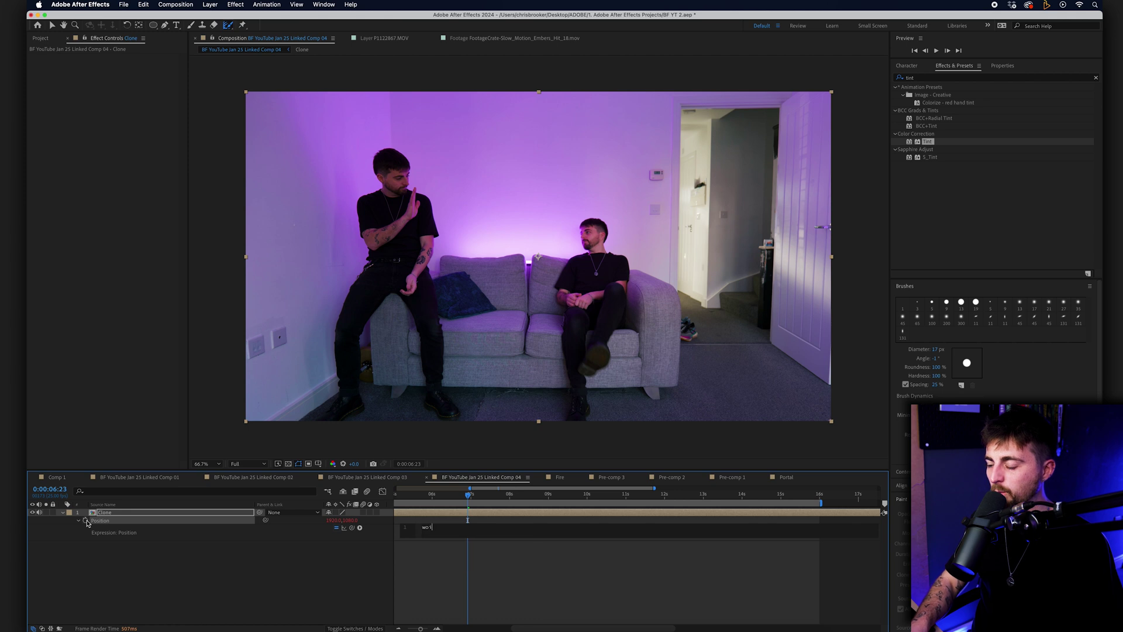
text(wo)
key(BackSpace)
text(iggle)
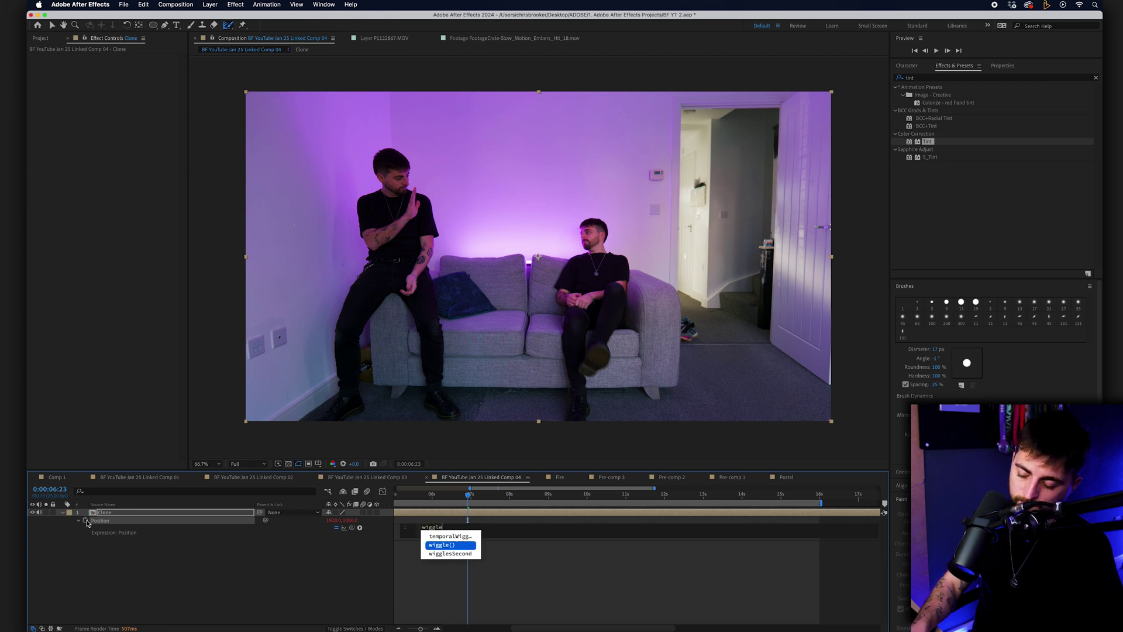
key(Return)
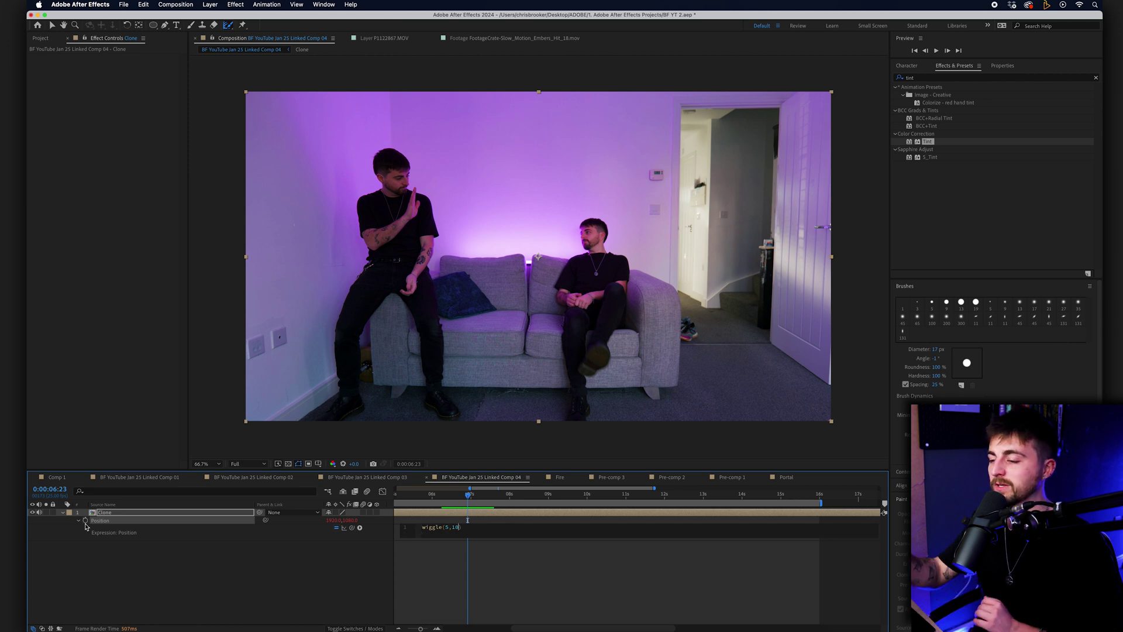
Commit the wiggle(5,10) expression, preview the shake, and enable composition motion blur
click(450, 576)
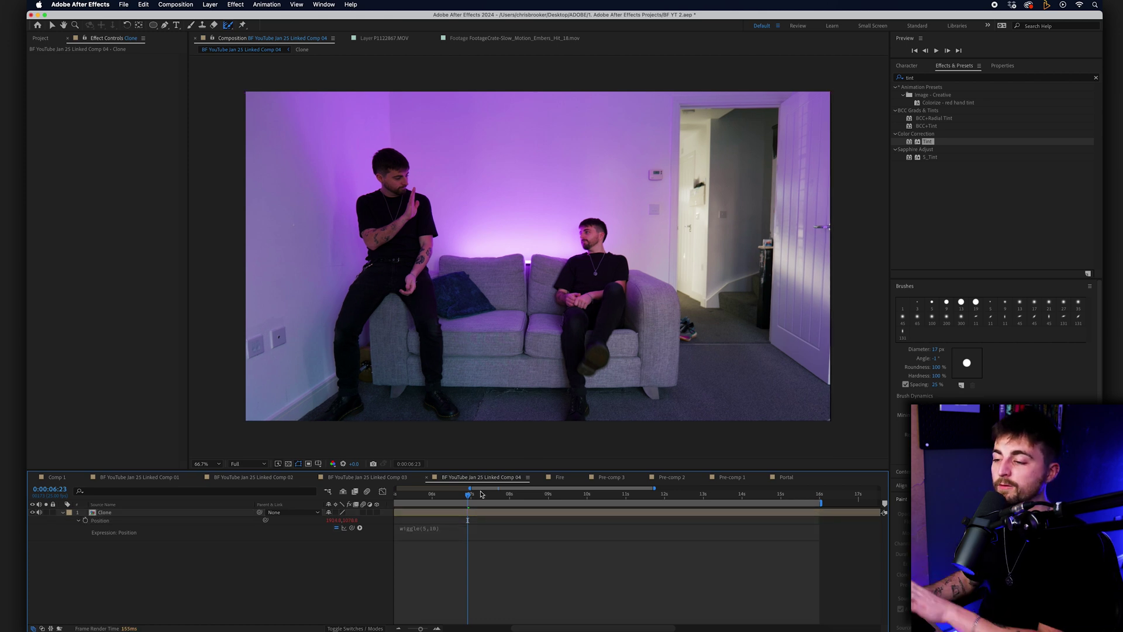
key(space)
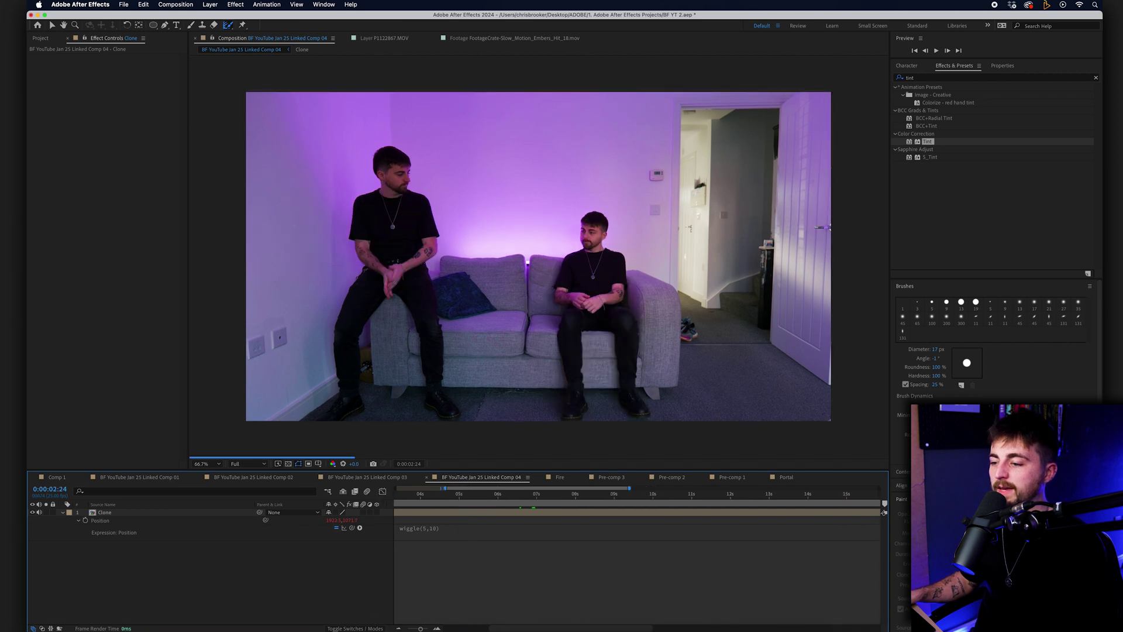
click(367, 496)
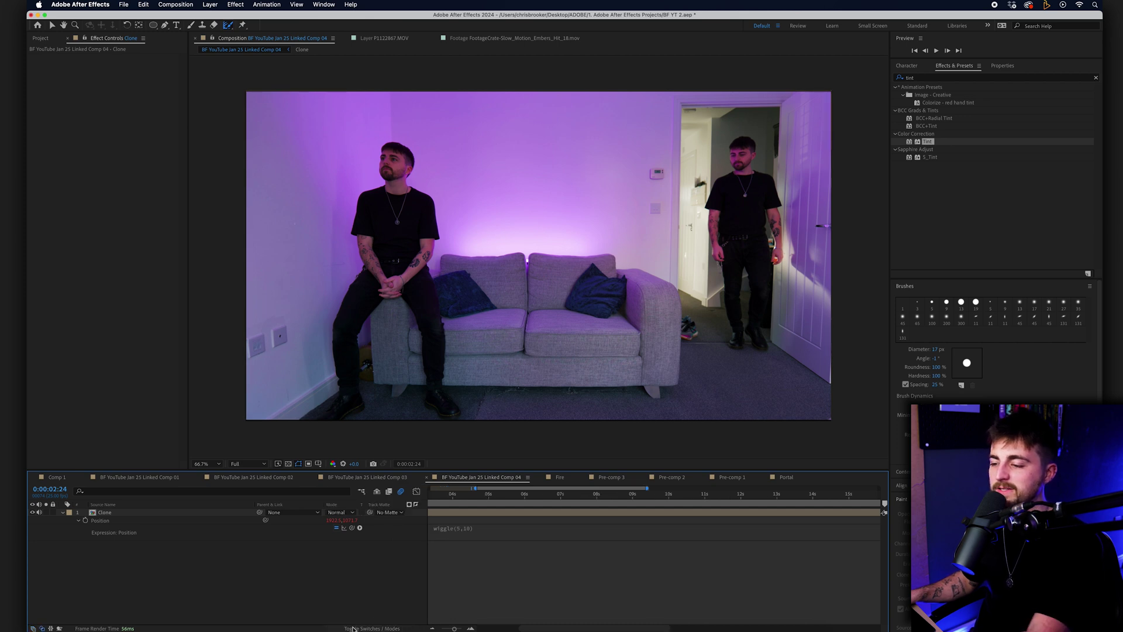
Zoom out the timeline, save the project, and replay the composite from the start
key(minus)
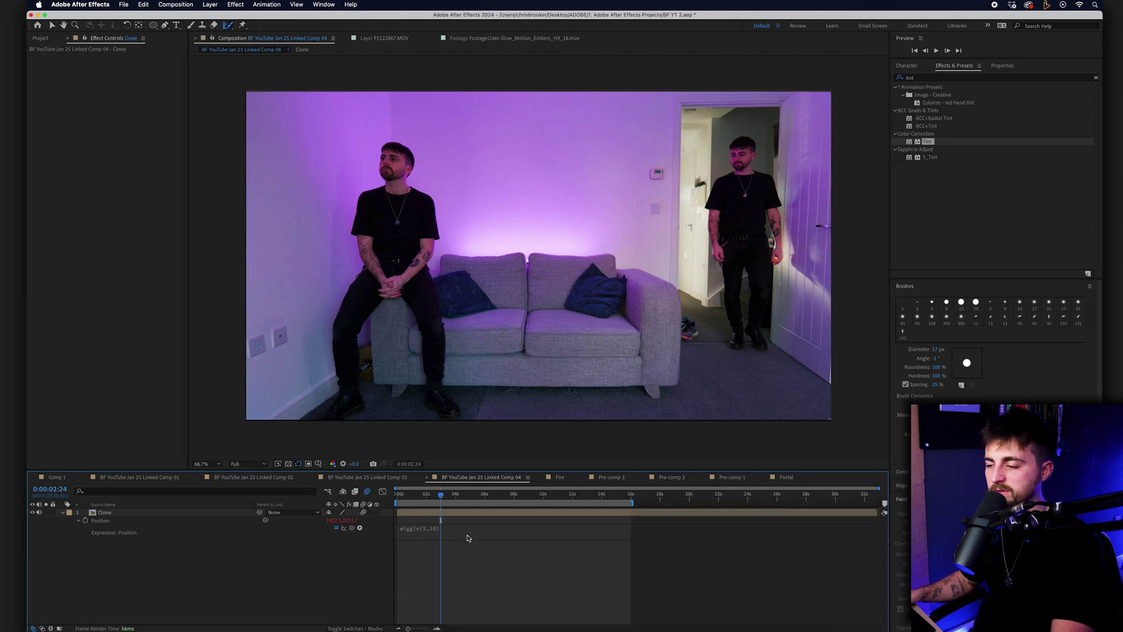
key(Home)
key(super+s)
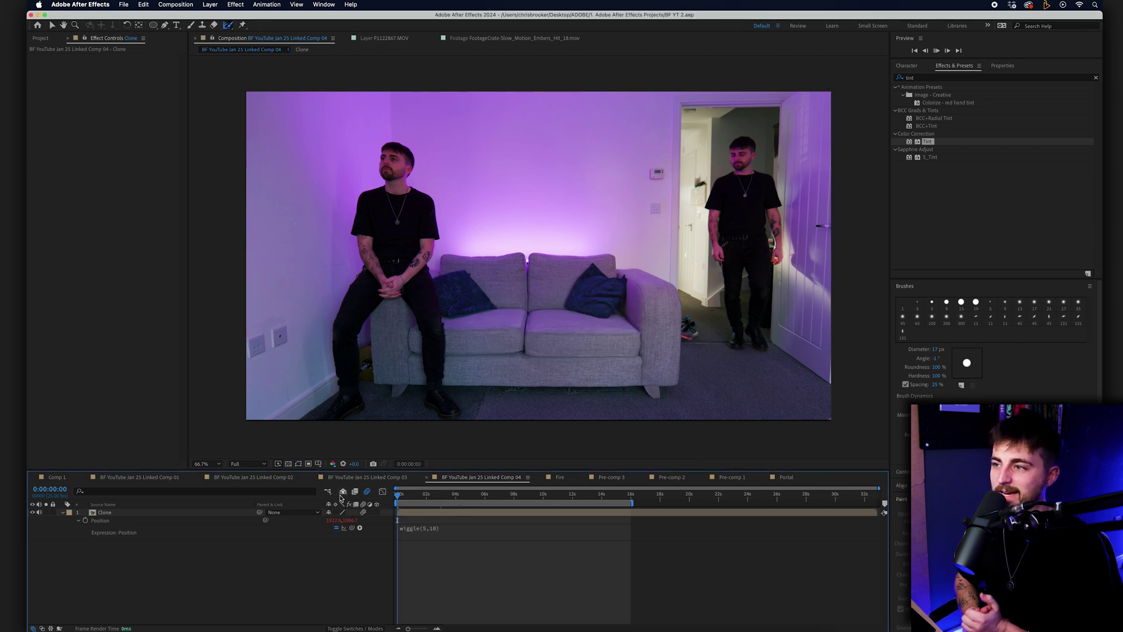
key(space)
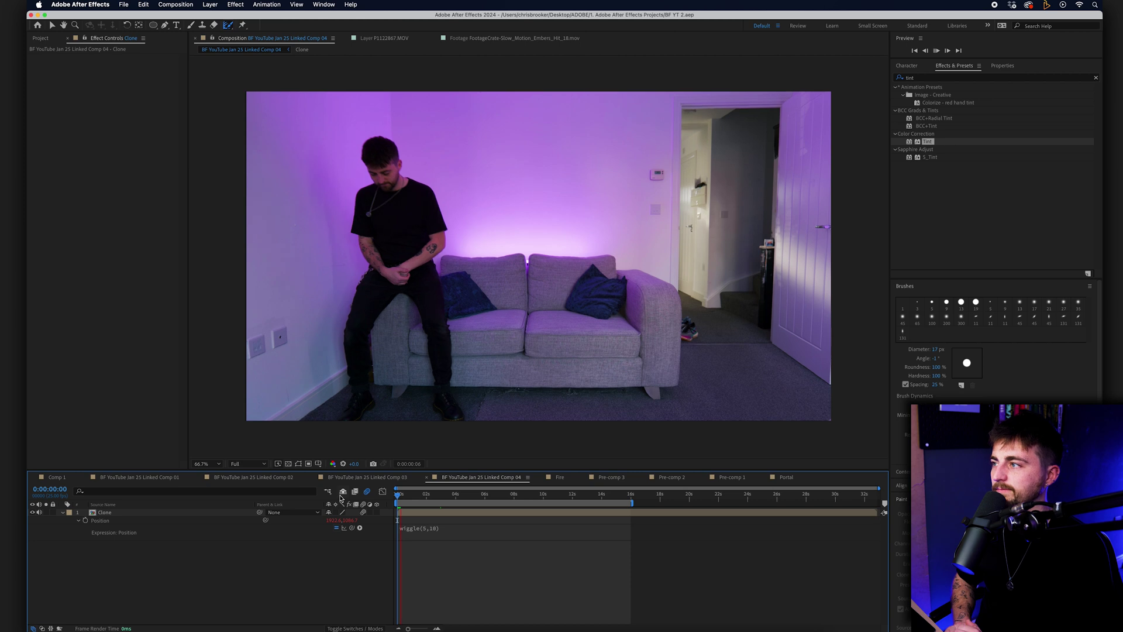
key(space)
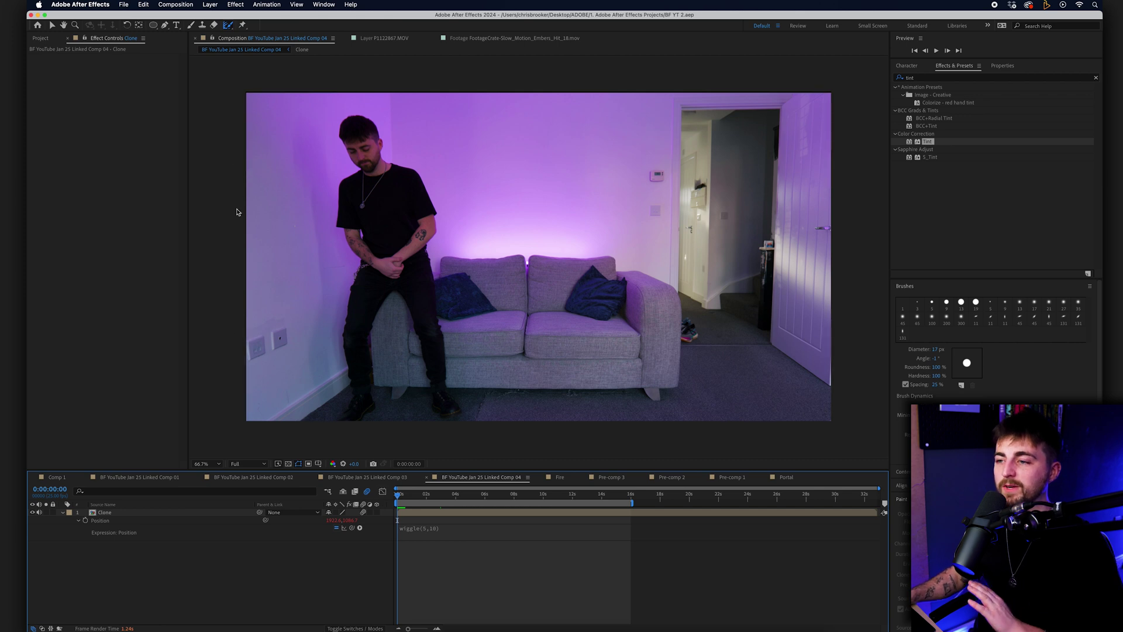
click(288, 465)
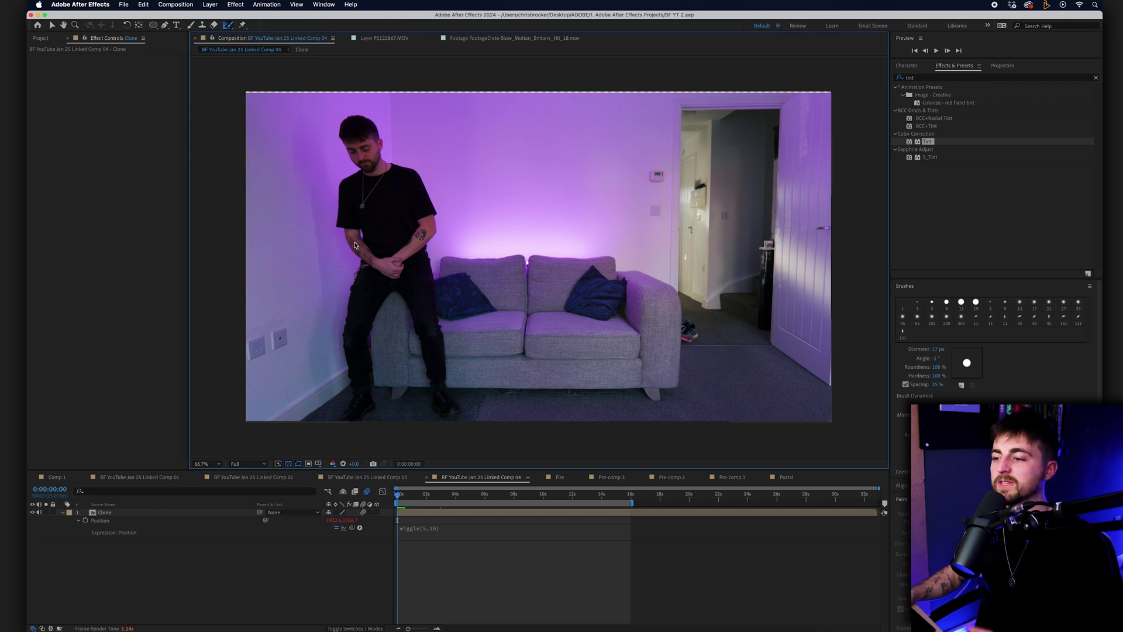
Search Effects & Presets for Motion Tile and apply it to the Clone layer
click(919, 79)
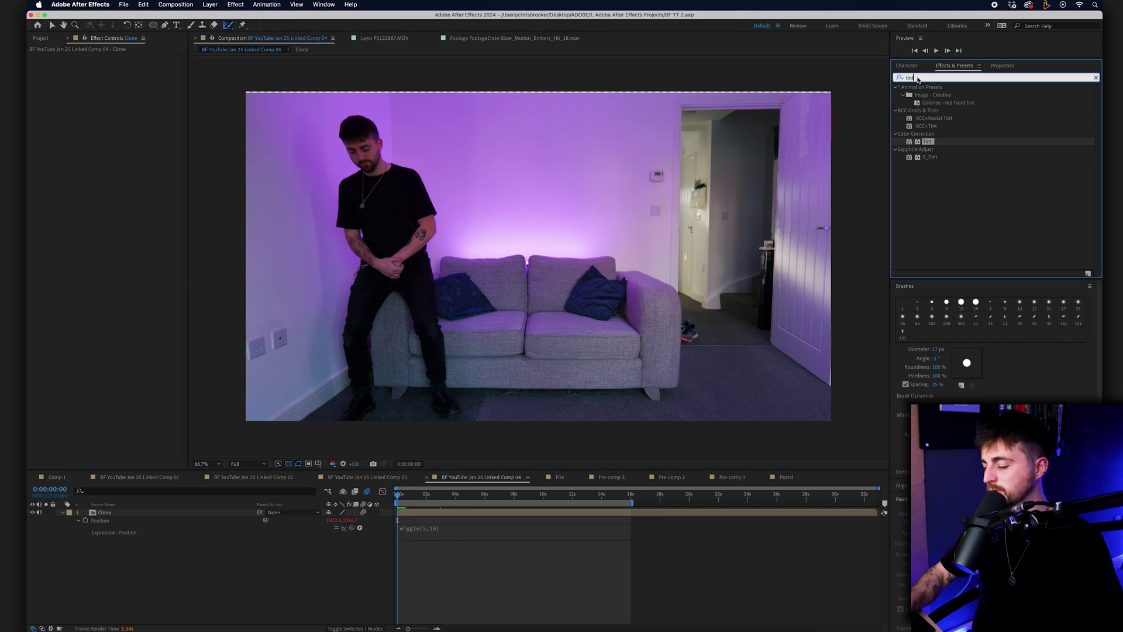
key(BackSpace)
key(BackSpace)
key(BackSpace)
key(BackSpace)
text(motion tile)
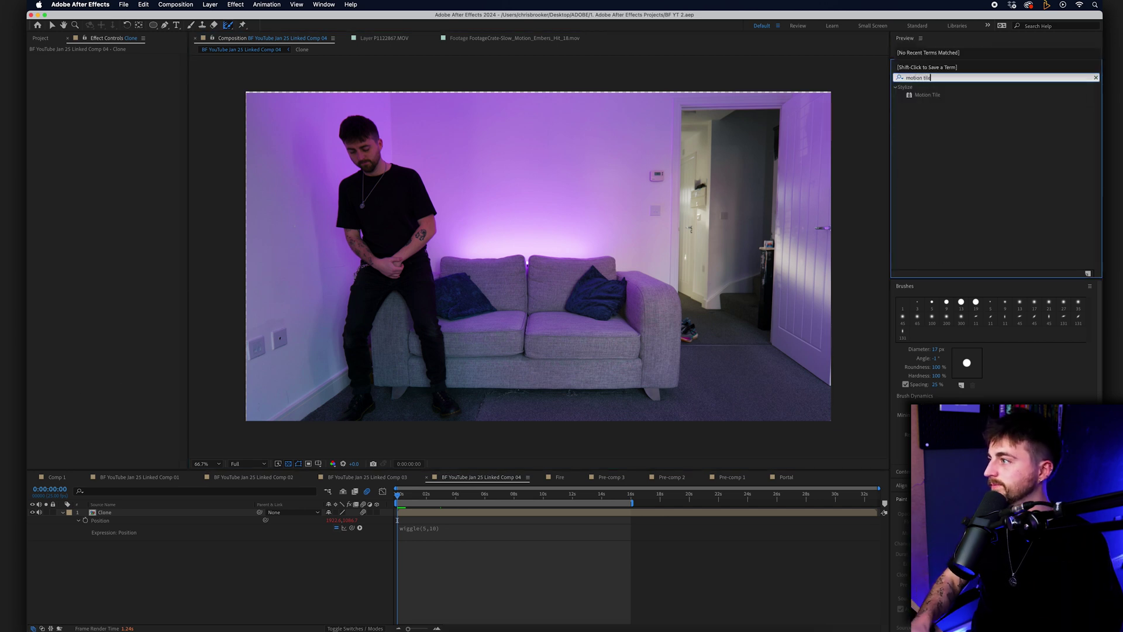
mouse_move(927, 97)
mouse_down()
mouse_move(527, 117)
mouse_move(164, 87)
mouse_up()
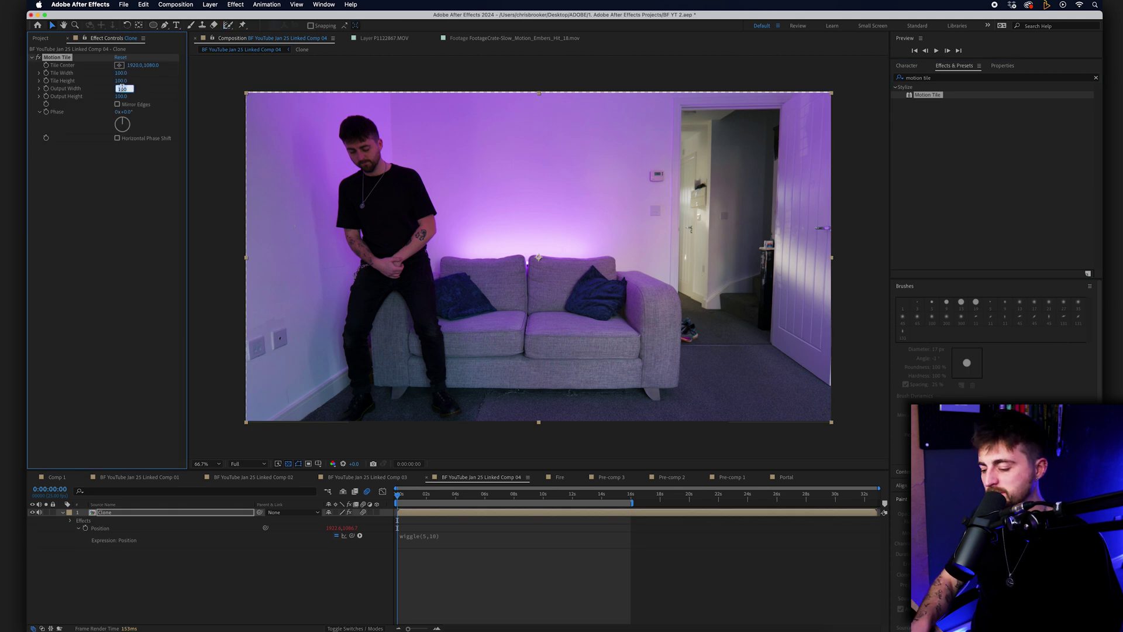
Set Motion Tile output width and height to 150 with Mirror Edges, then preview the result
key(Tab)
text(1)
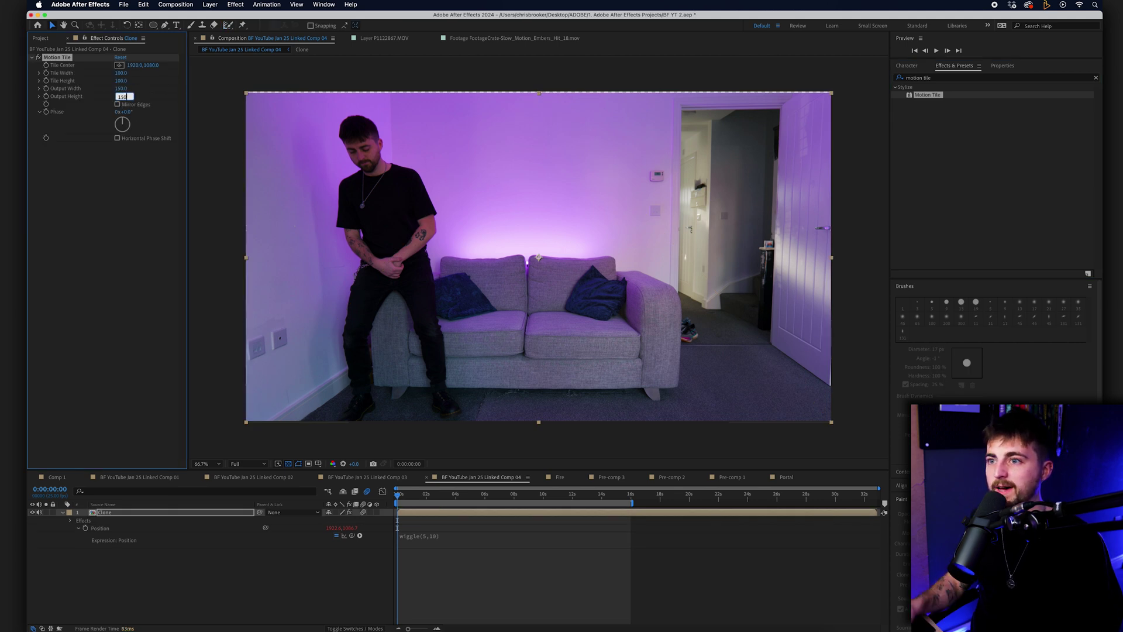
text(50)
click(117, 105)
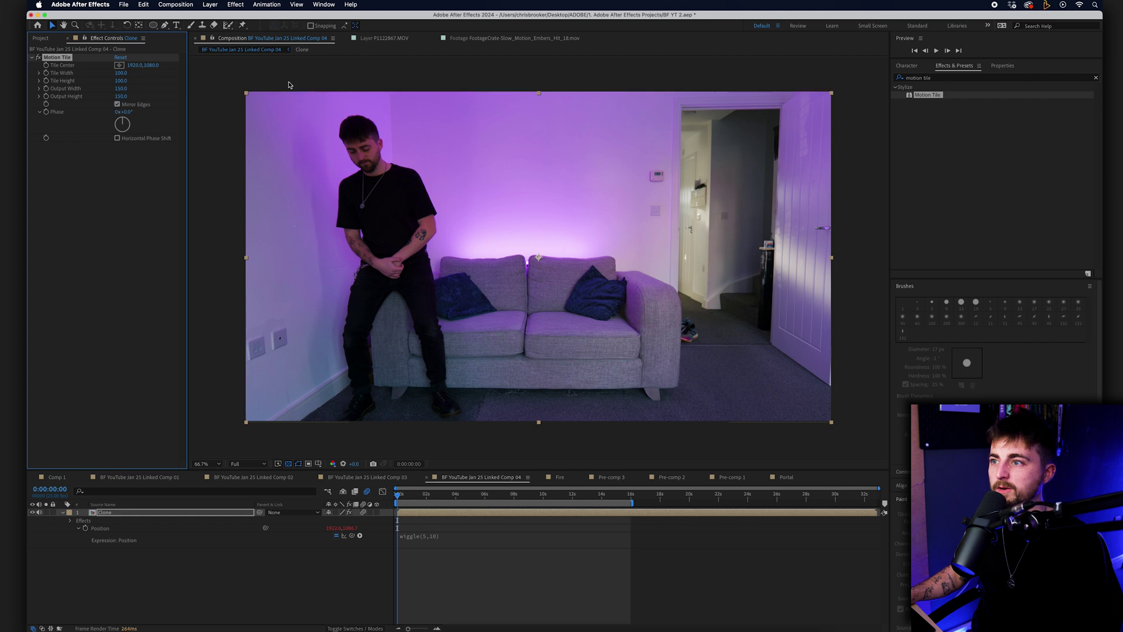
click(840, 387)
key(space)
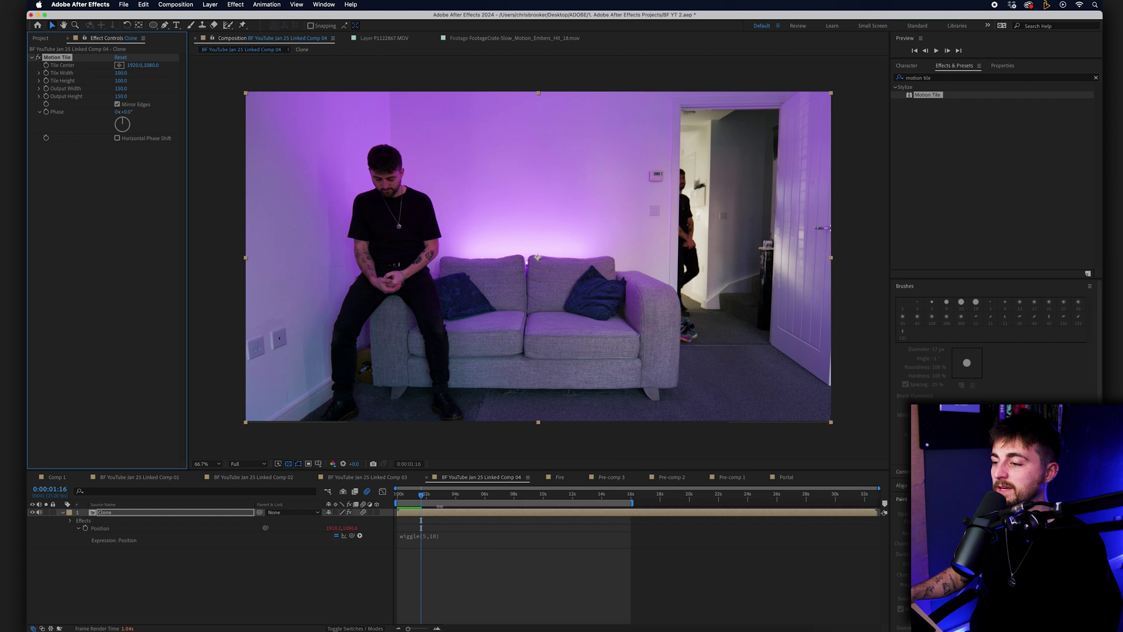
Add a Scale keyframe on the Clone layer near the five-second mark
click(453, 496)
click(463, 513)
key(s)
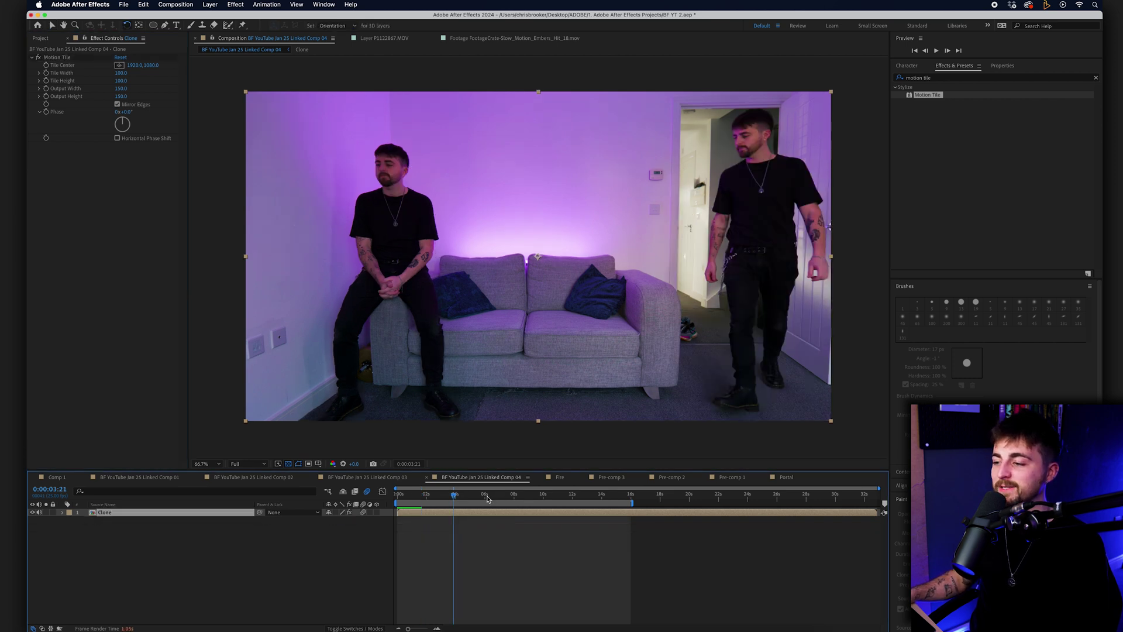
key(s)
click(85, 520)
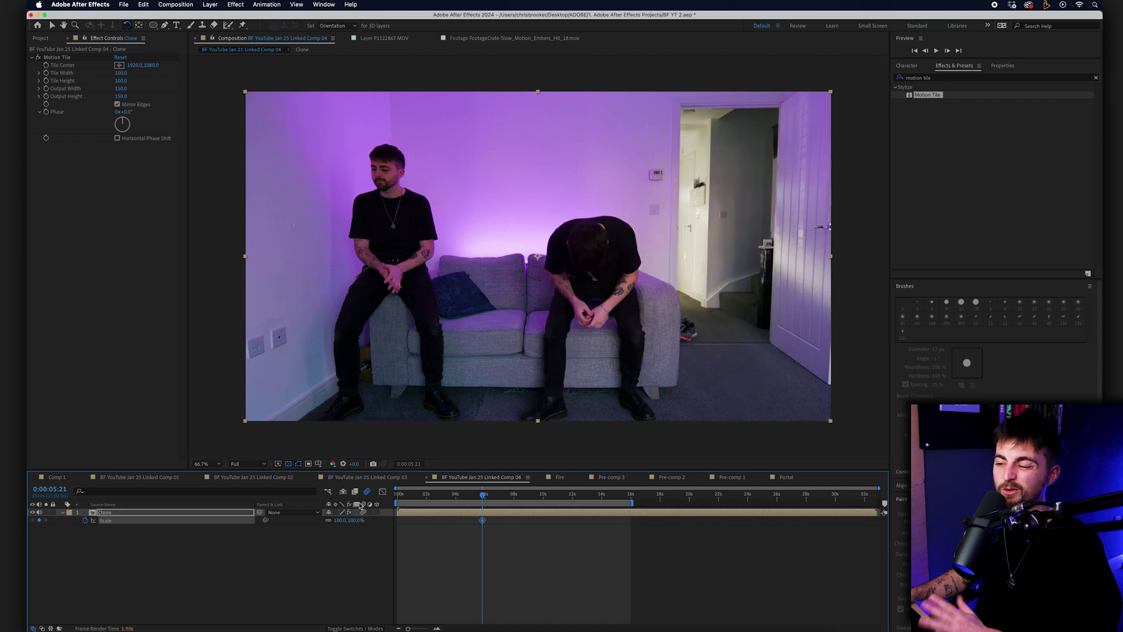
Set the Clone's Scale to 110% at the start of the composition
key(Home)
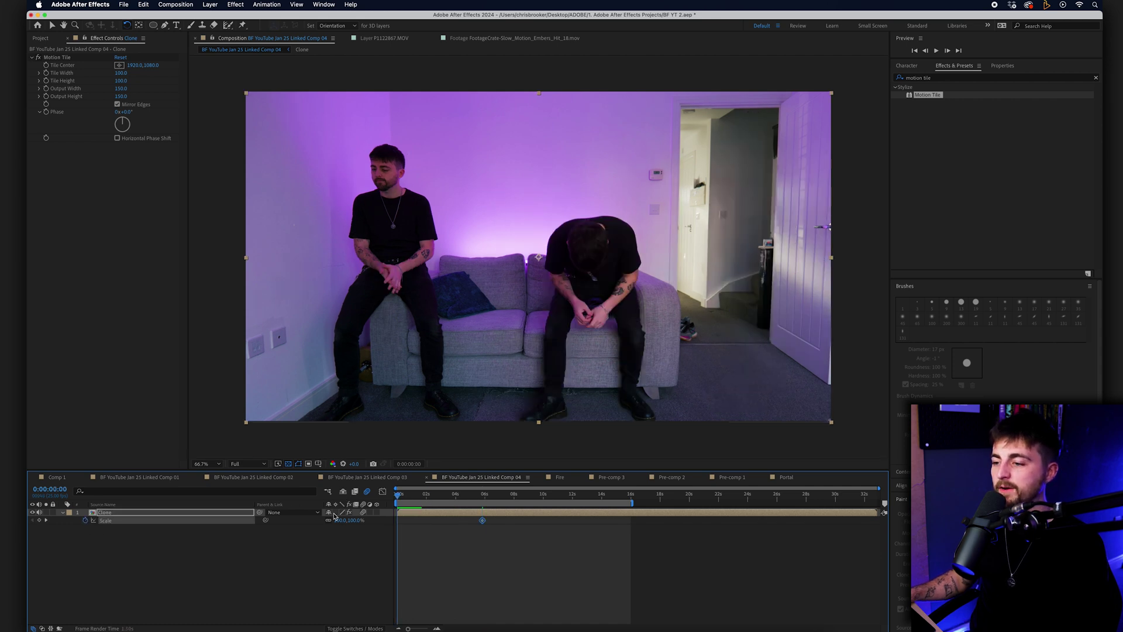
click(341, 520)
text(120)
key(Return)
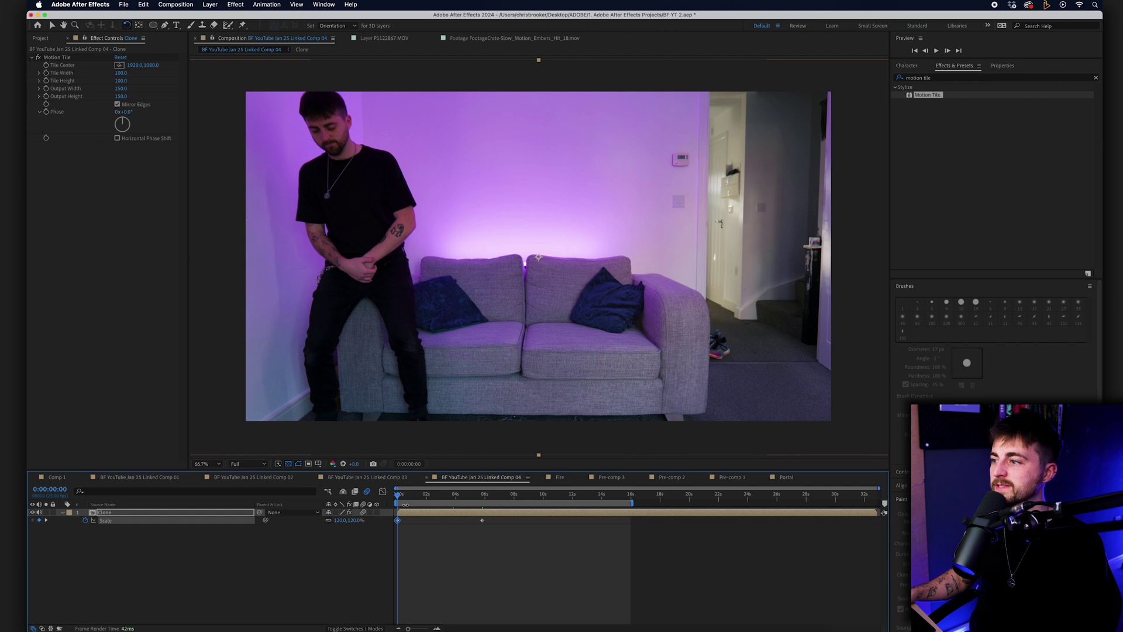
text(110)
key(Return)
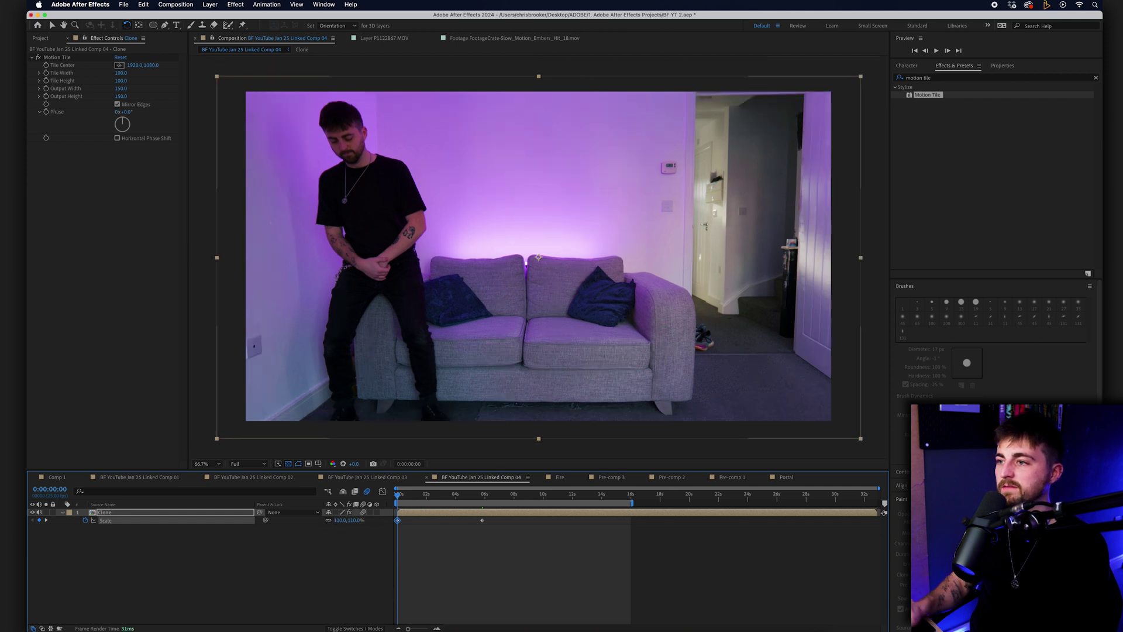
Apply Easy Ease to both Scale keyframes and save the project
right_click(397, 520)
mouse_move(456, 622)
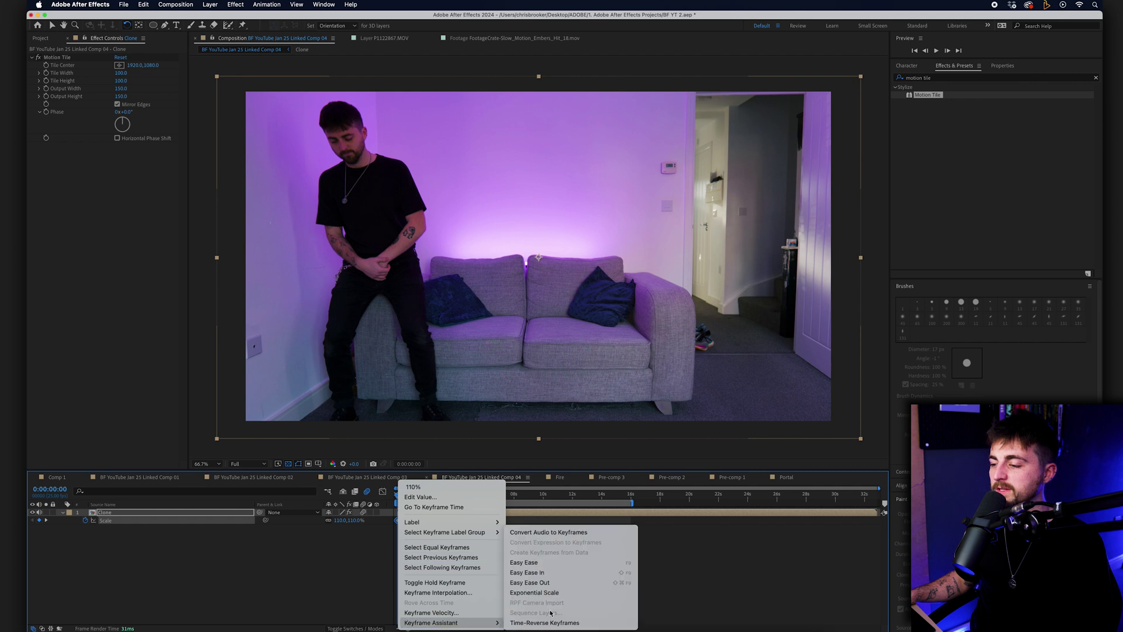
click(536, 563)
key(super+s)
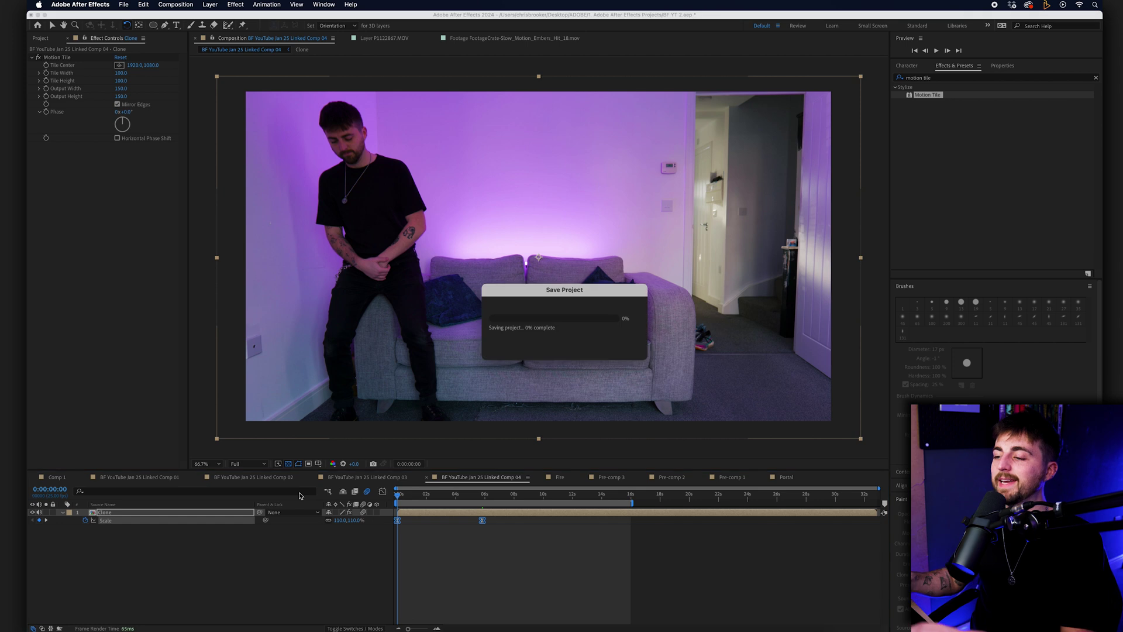
key(space)
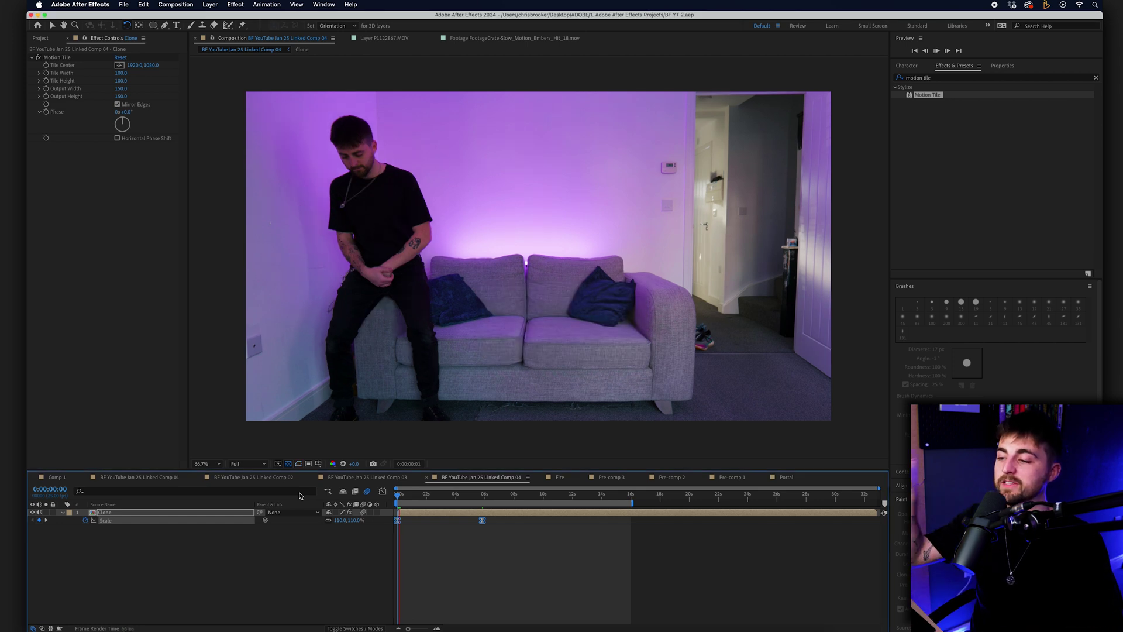